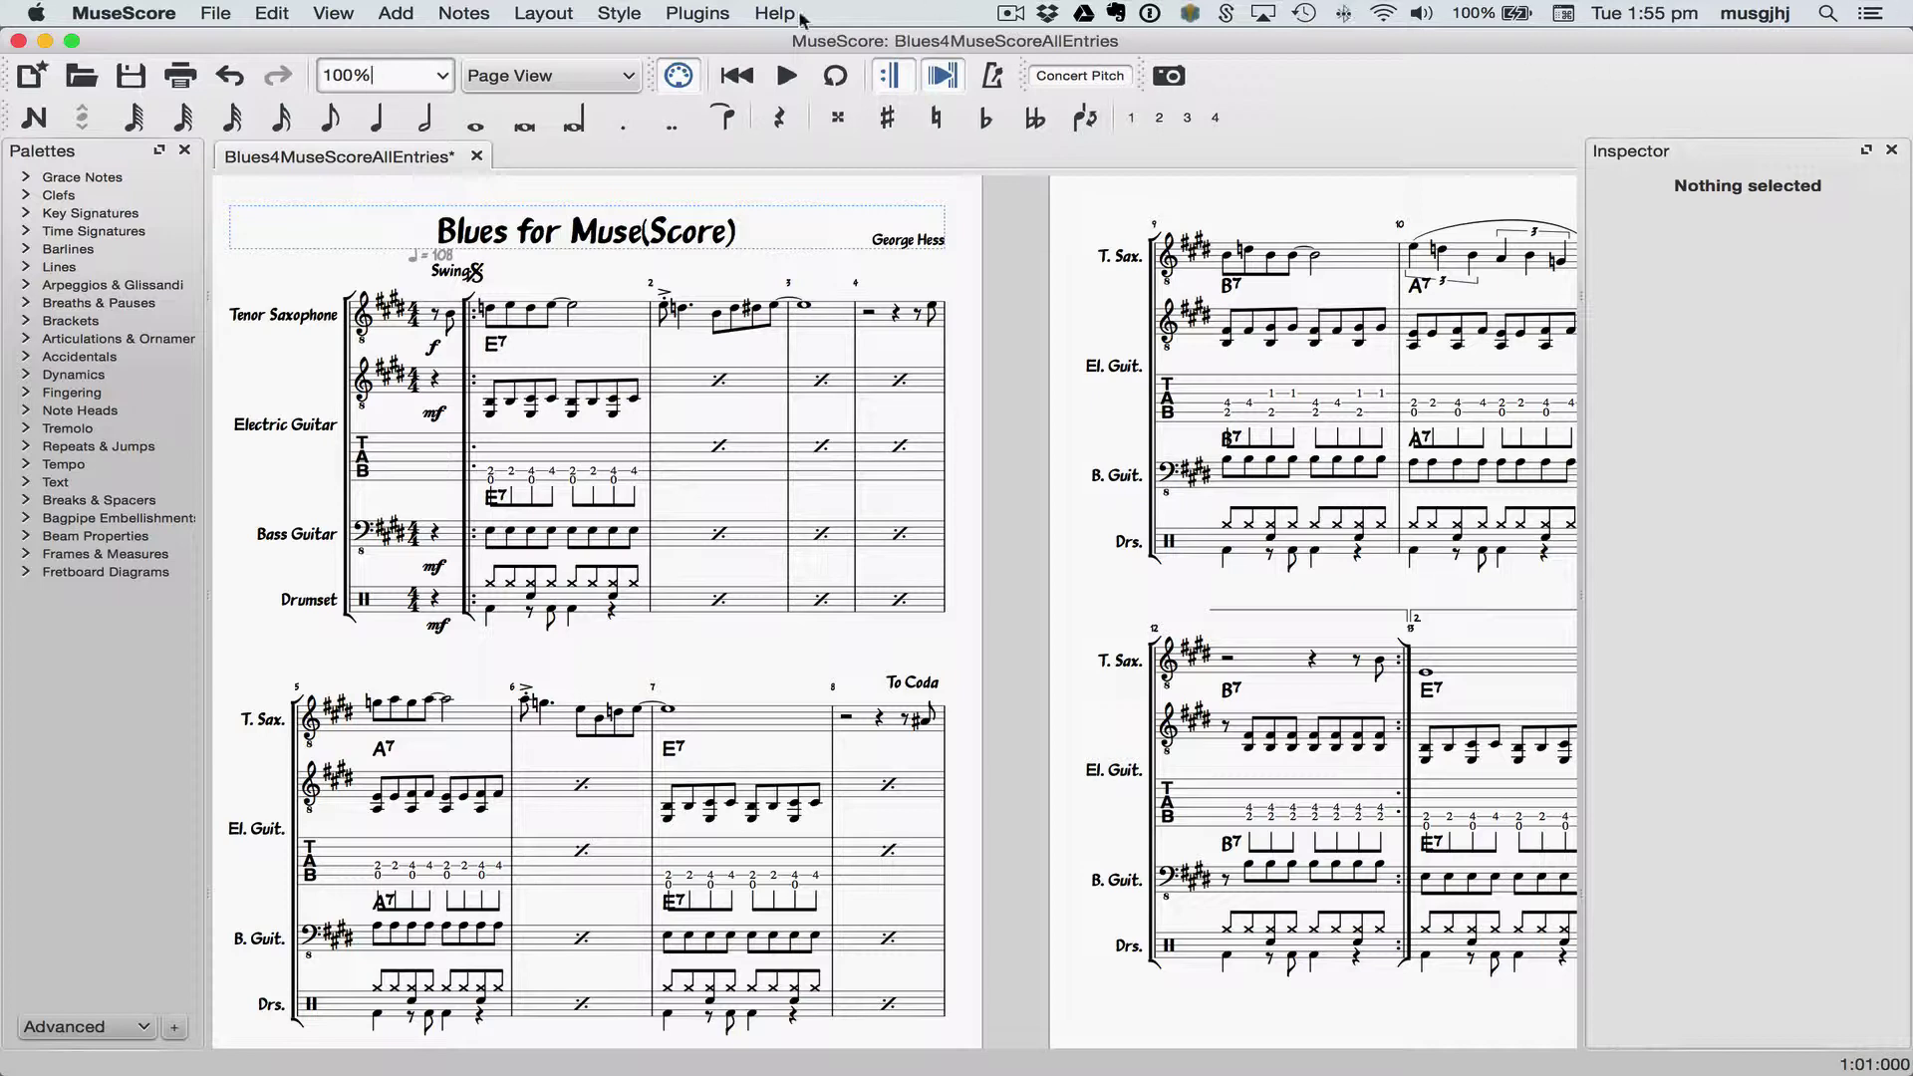
# Switch the score view to Two Pages and scroll right through every page of the layout
pyautogui.click(442, 76)
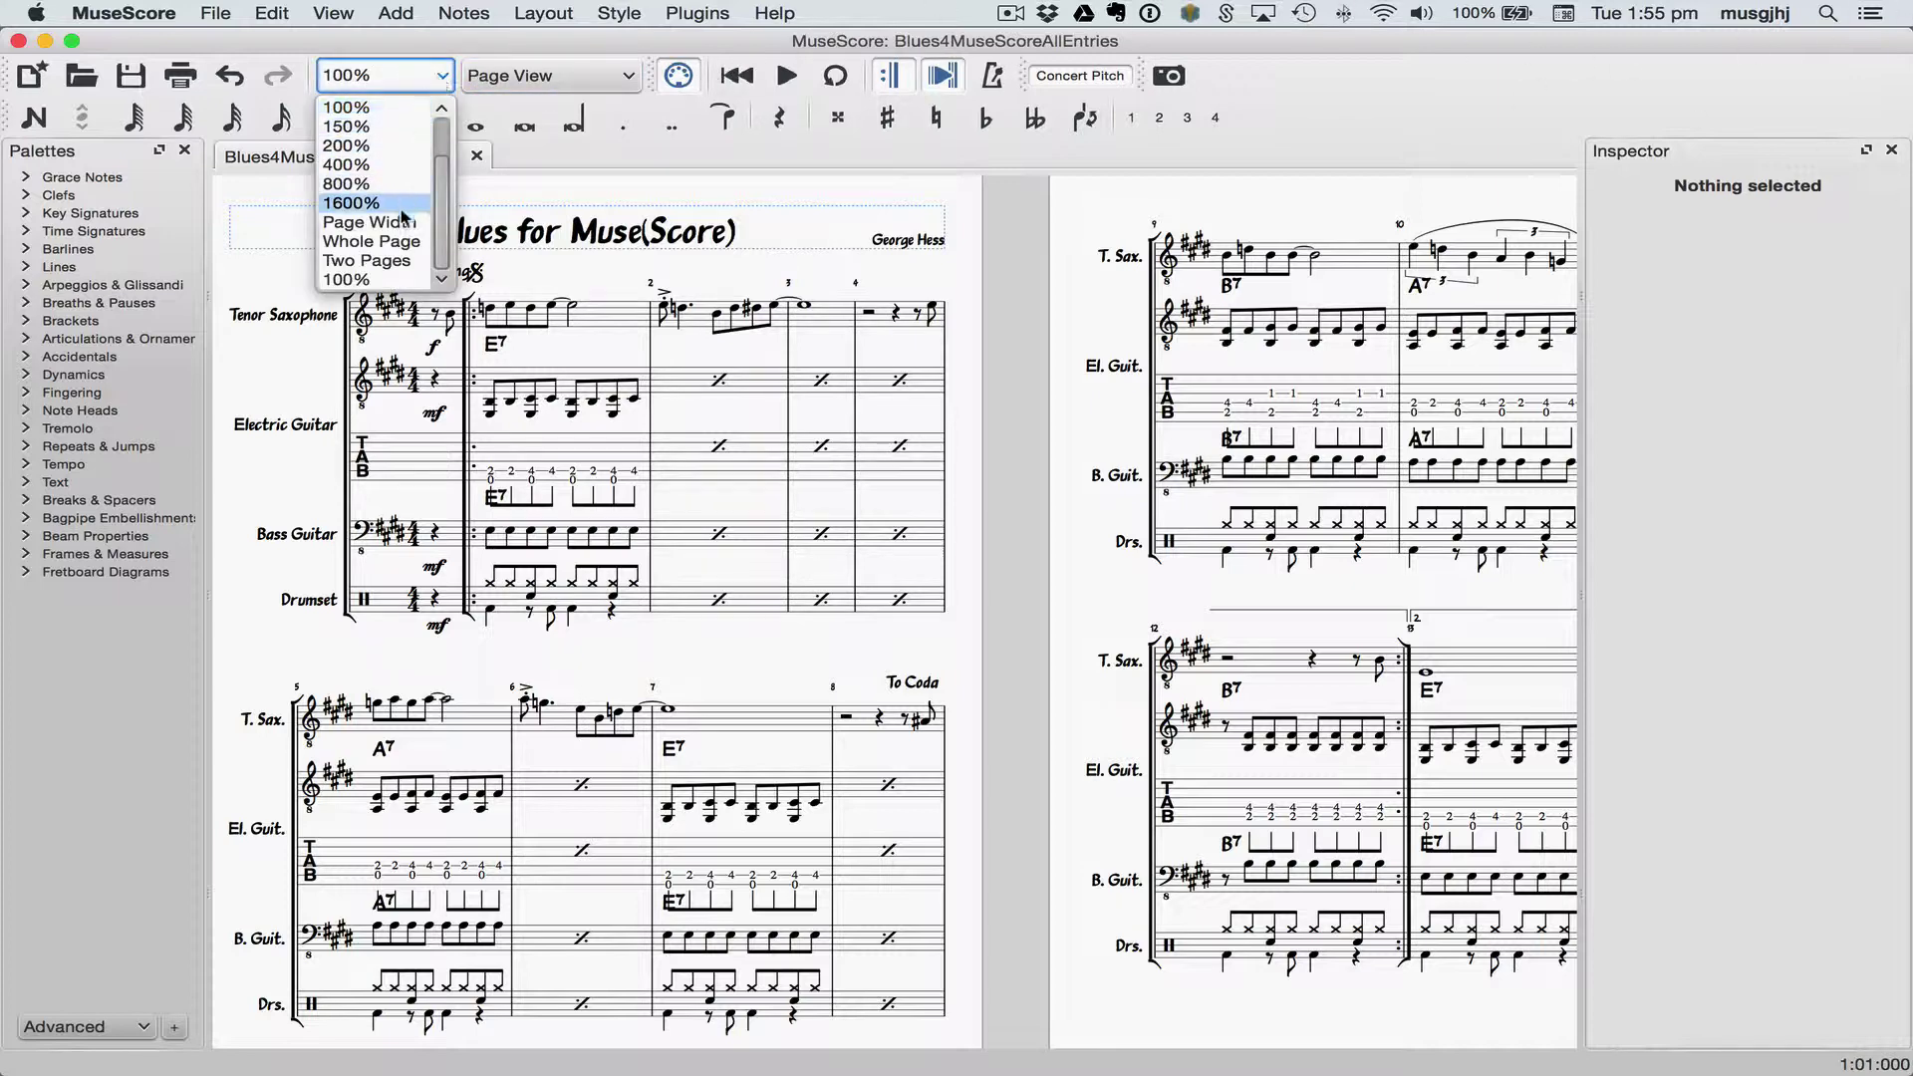
pyautogui.click(410, 261)
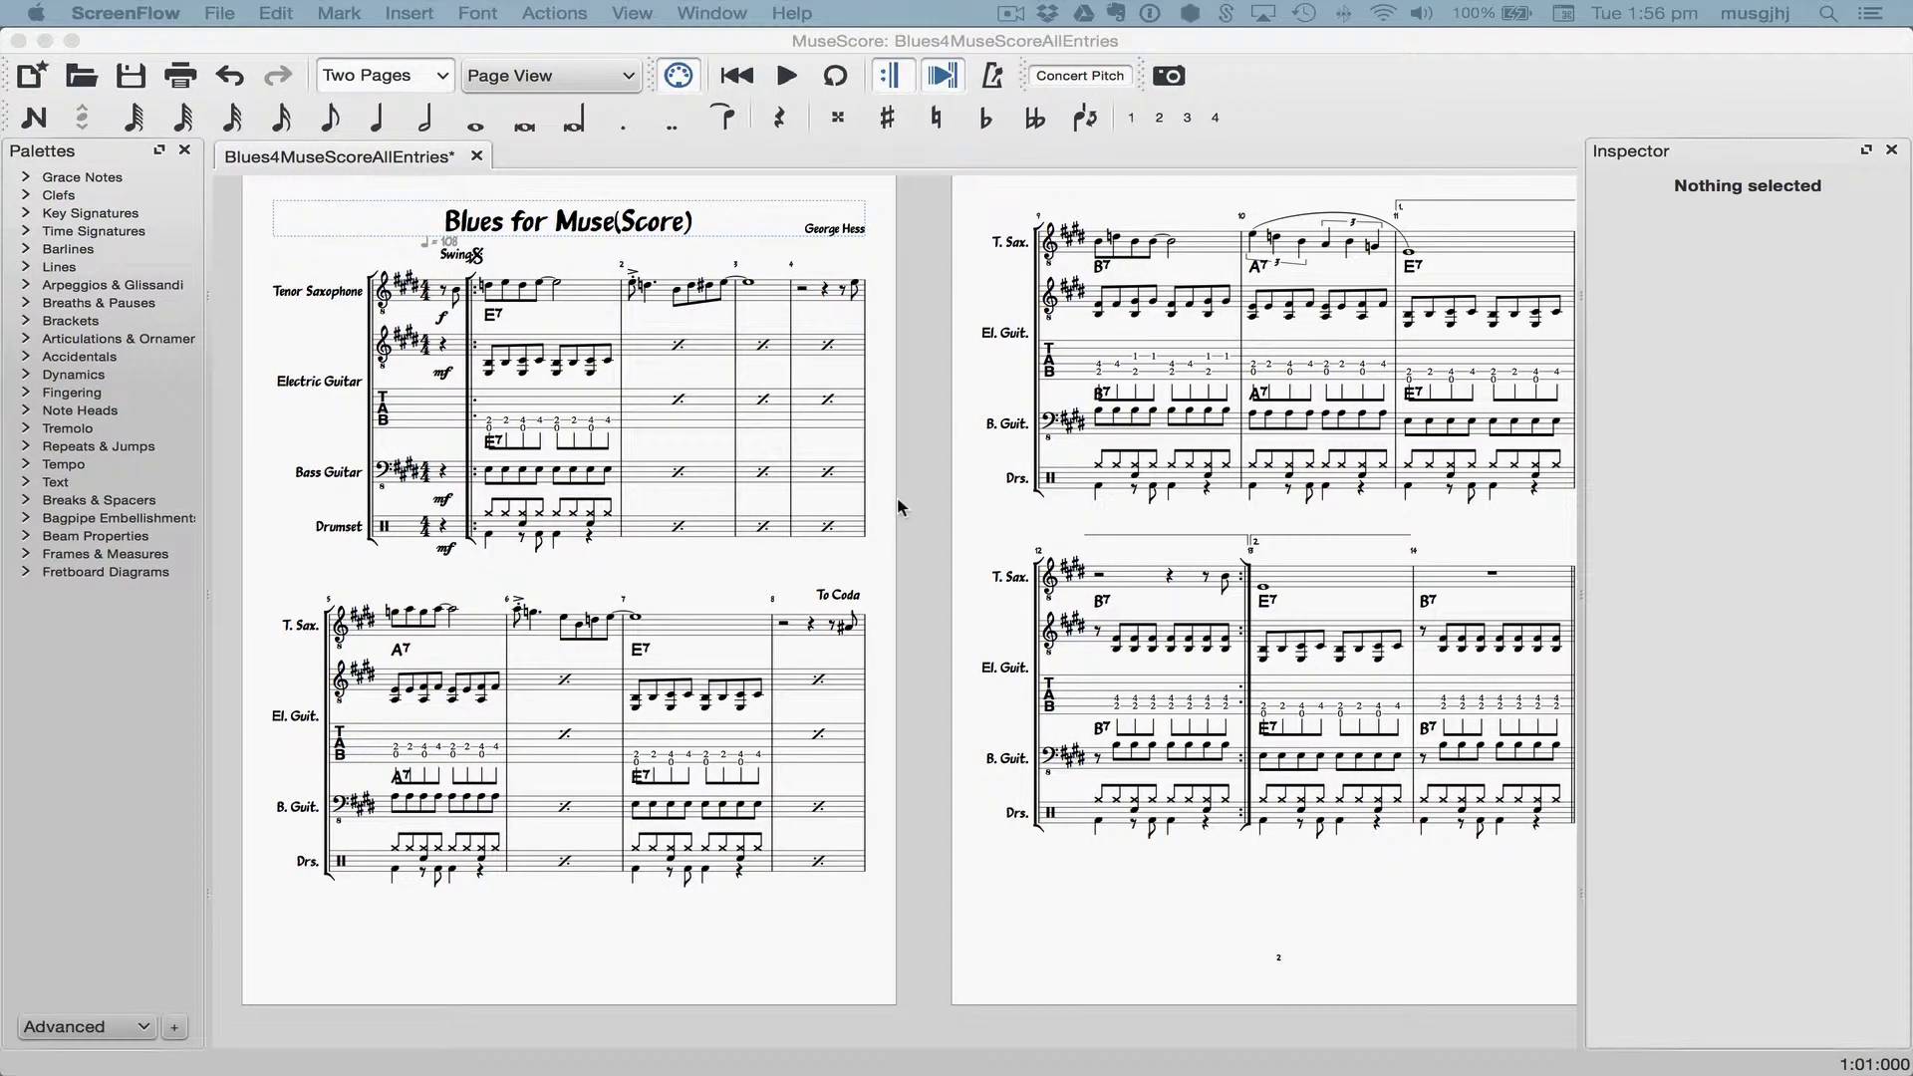
pyautogui.hscroll(5, 900, 508)
pyautogui.hscroll(3, 900, 508)
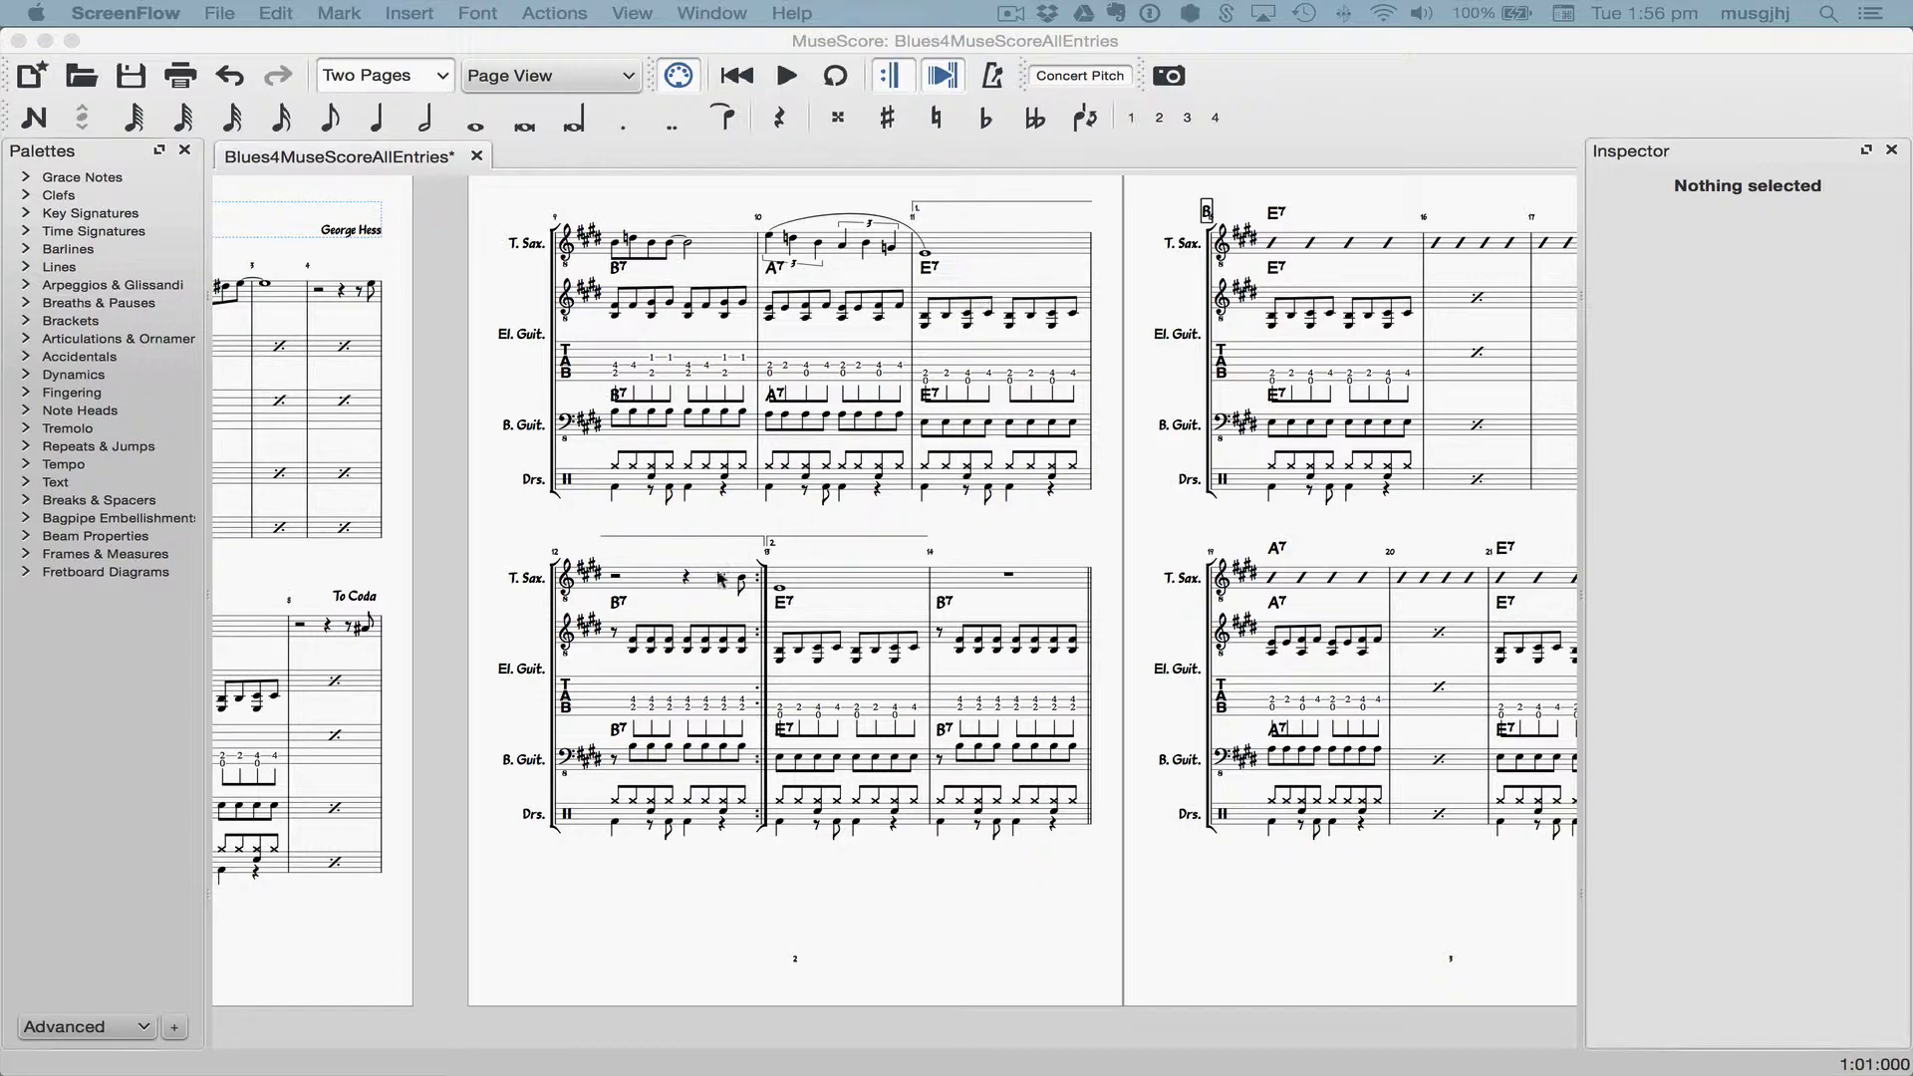
pyautogui.hscroll(15, 881, 575)
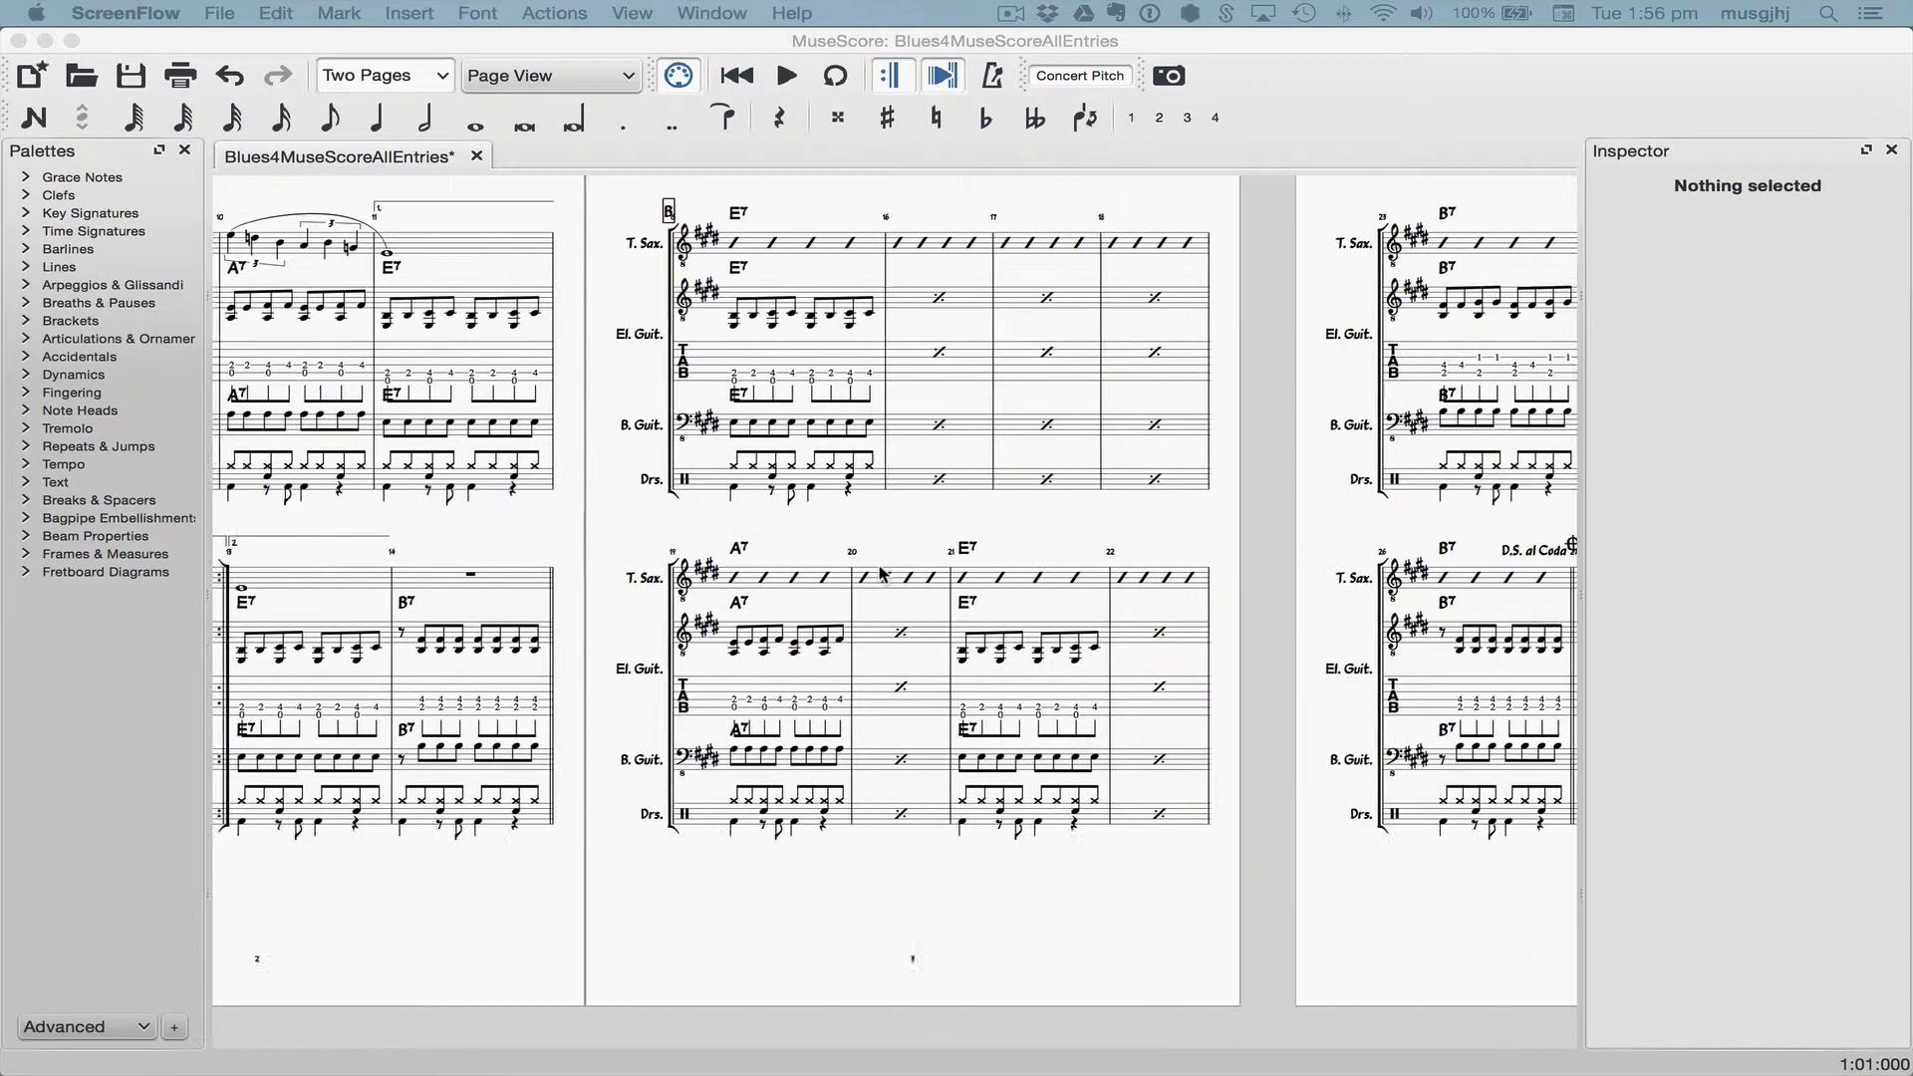
pyautogui.hscroll(6, 881, 573)
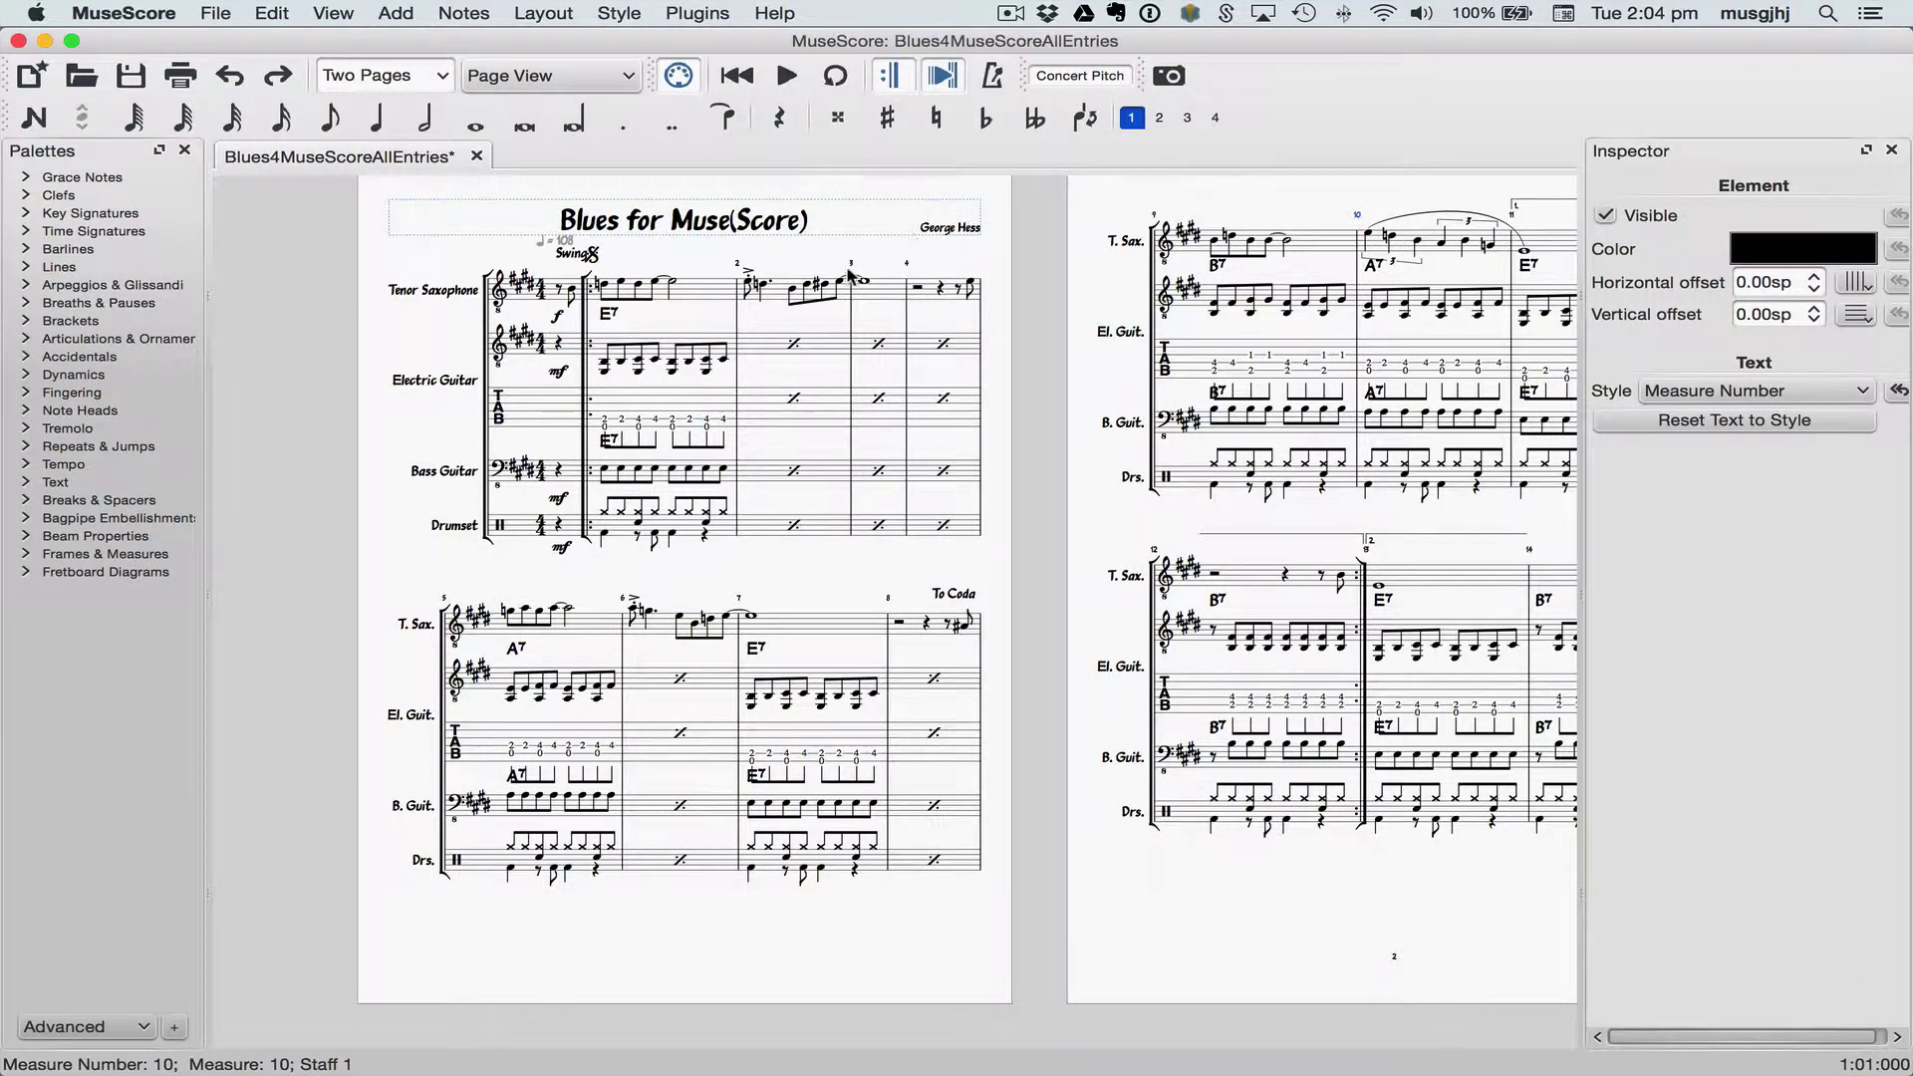
# In Style > General, set the chord symbols' default vertical position to 1.50sp and apply
pyautogui.click(622, 14)
pyautogui.click(638, 42)
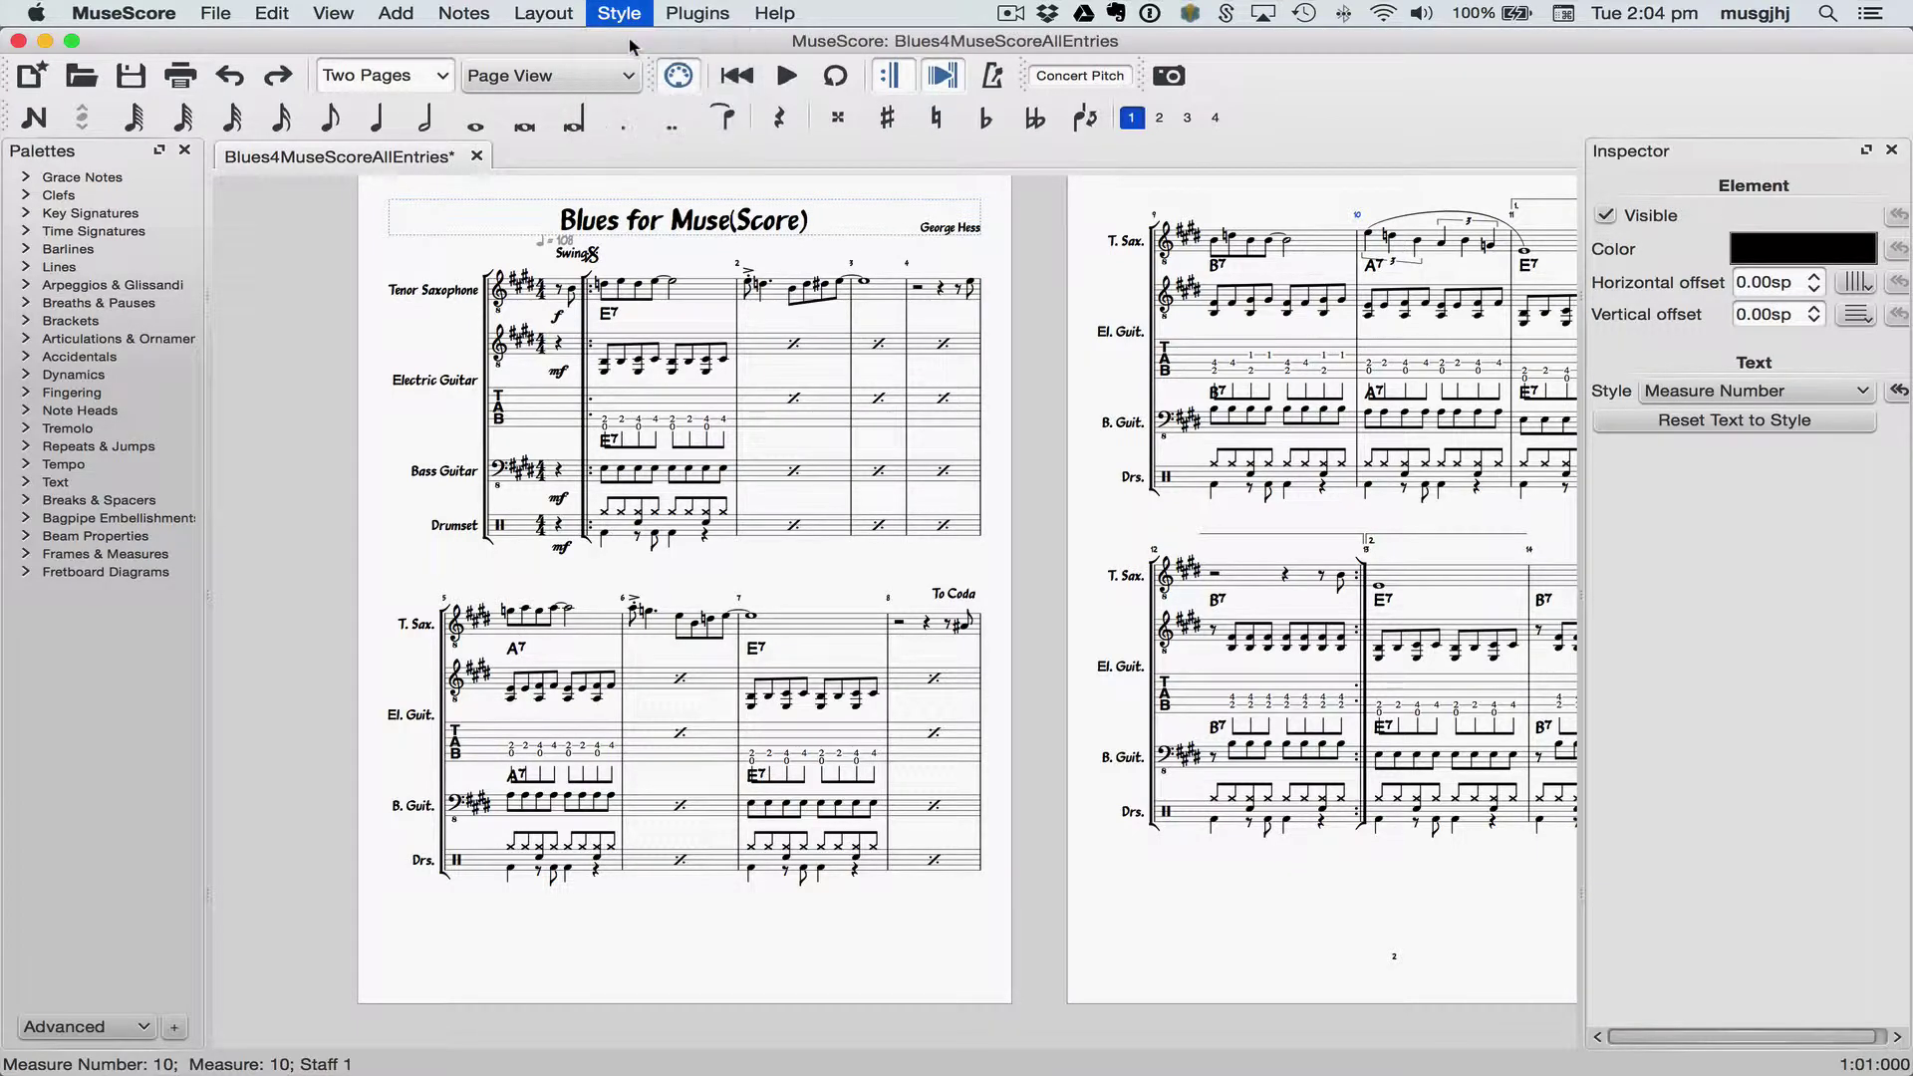
pyautogui.click(469, 470)
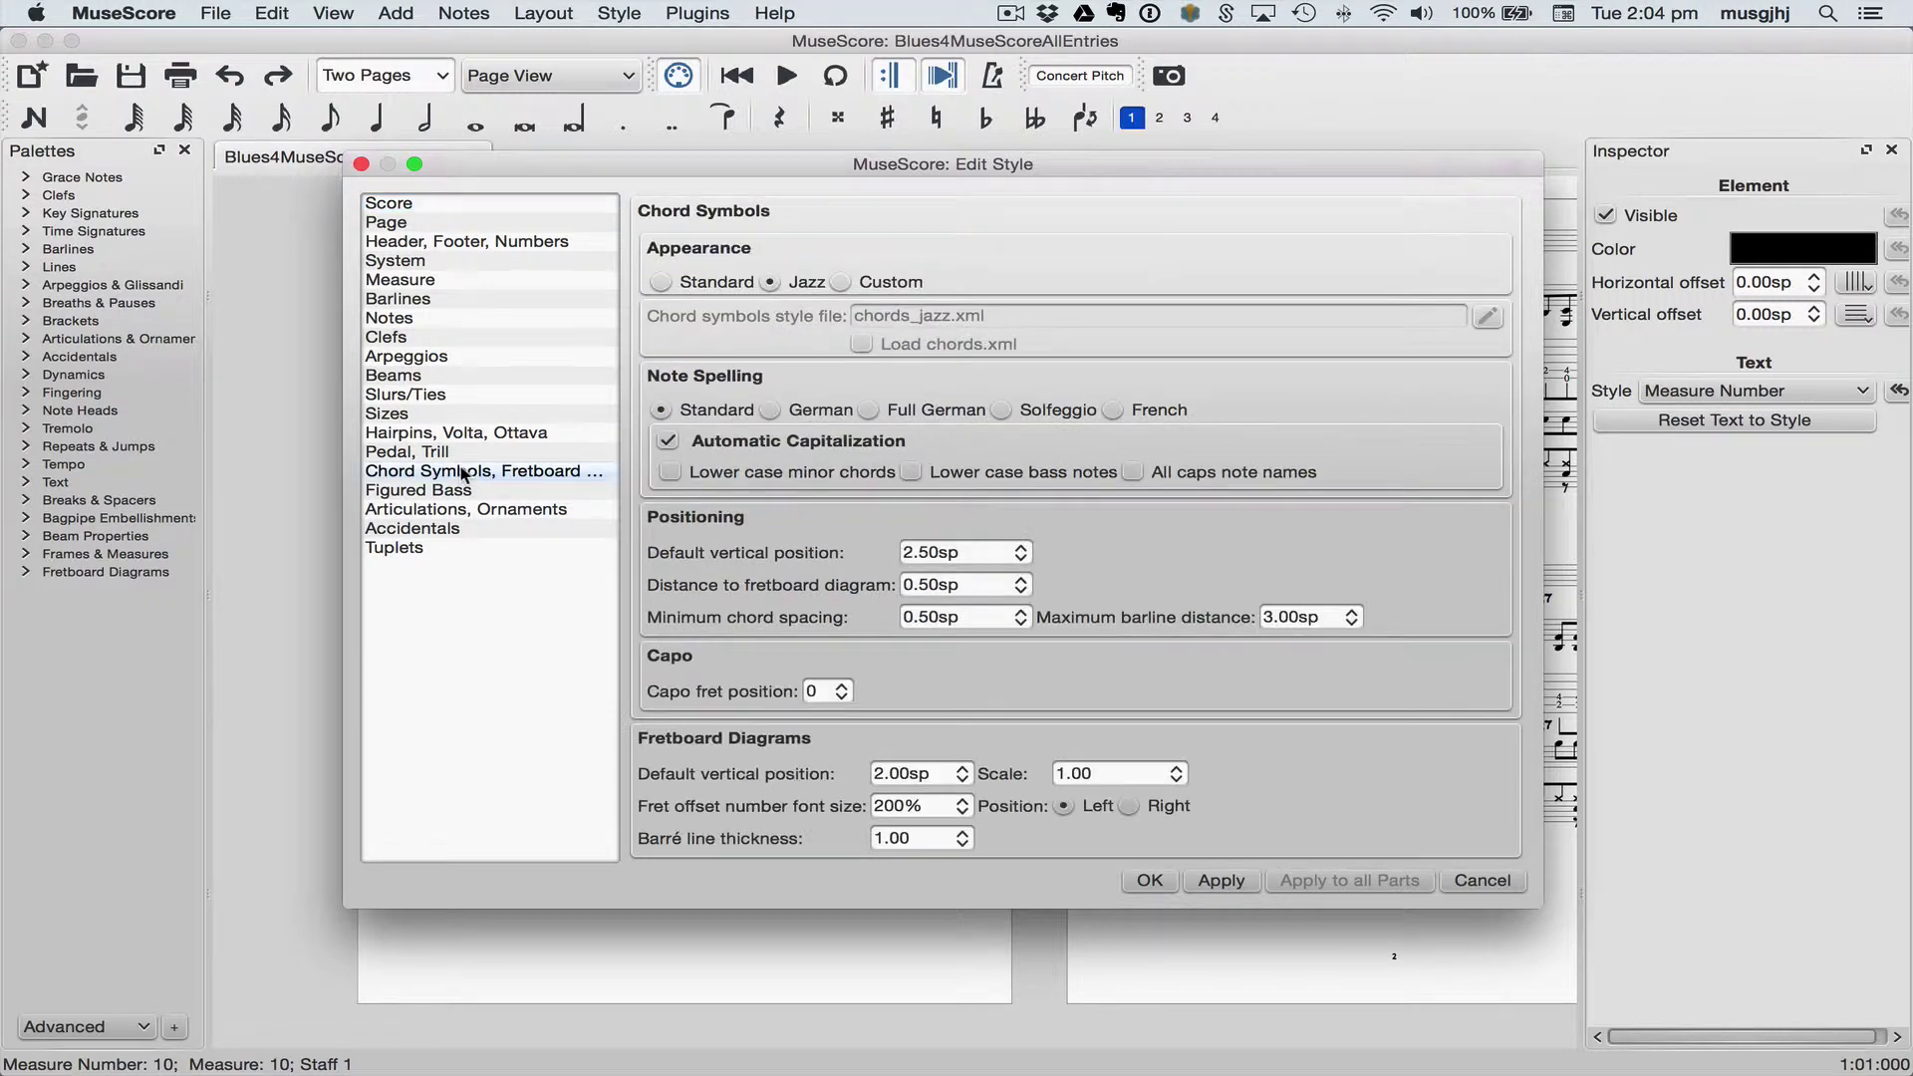
pyautogui.click(1024, 560)
pyautogui.click(1023, 564)
pyautogui.click(1023, 563)
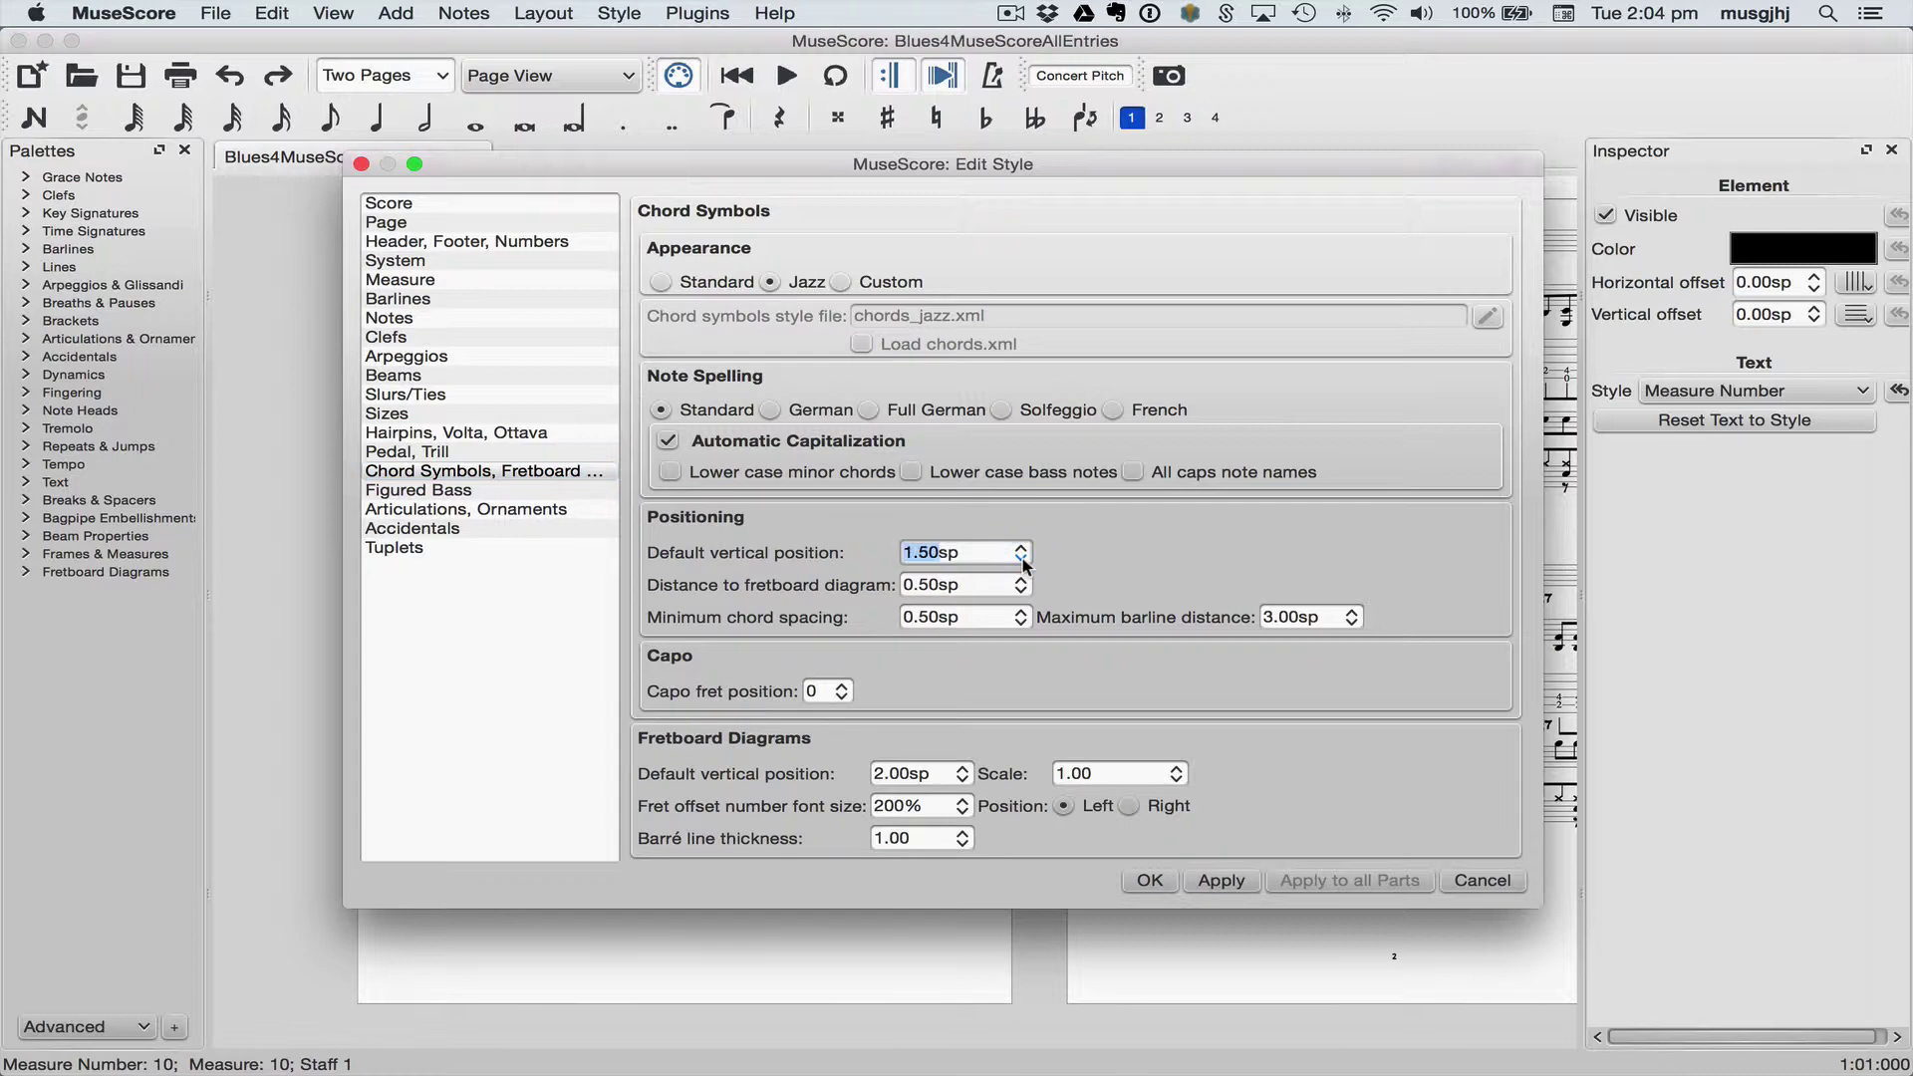
pyautogui.click(1232, 886)
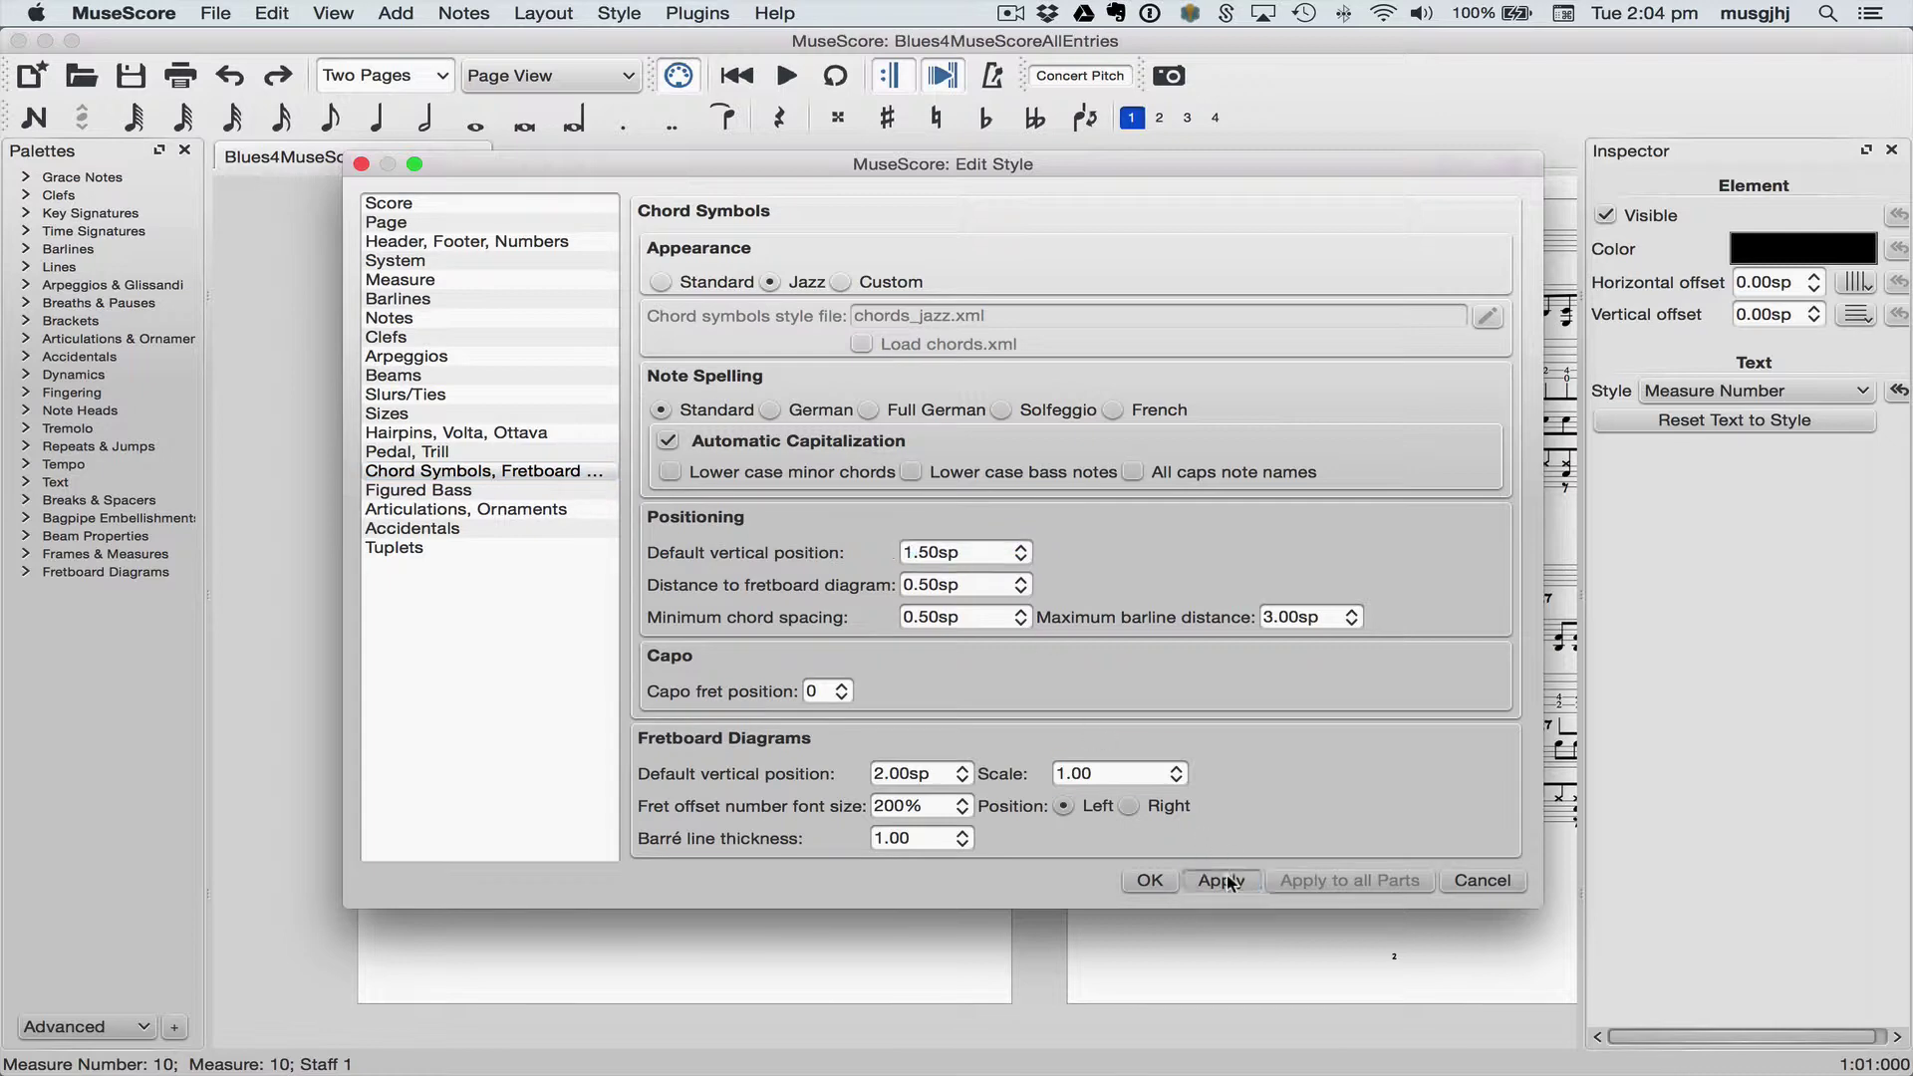
pyautogui.click(1152, 881)
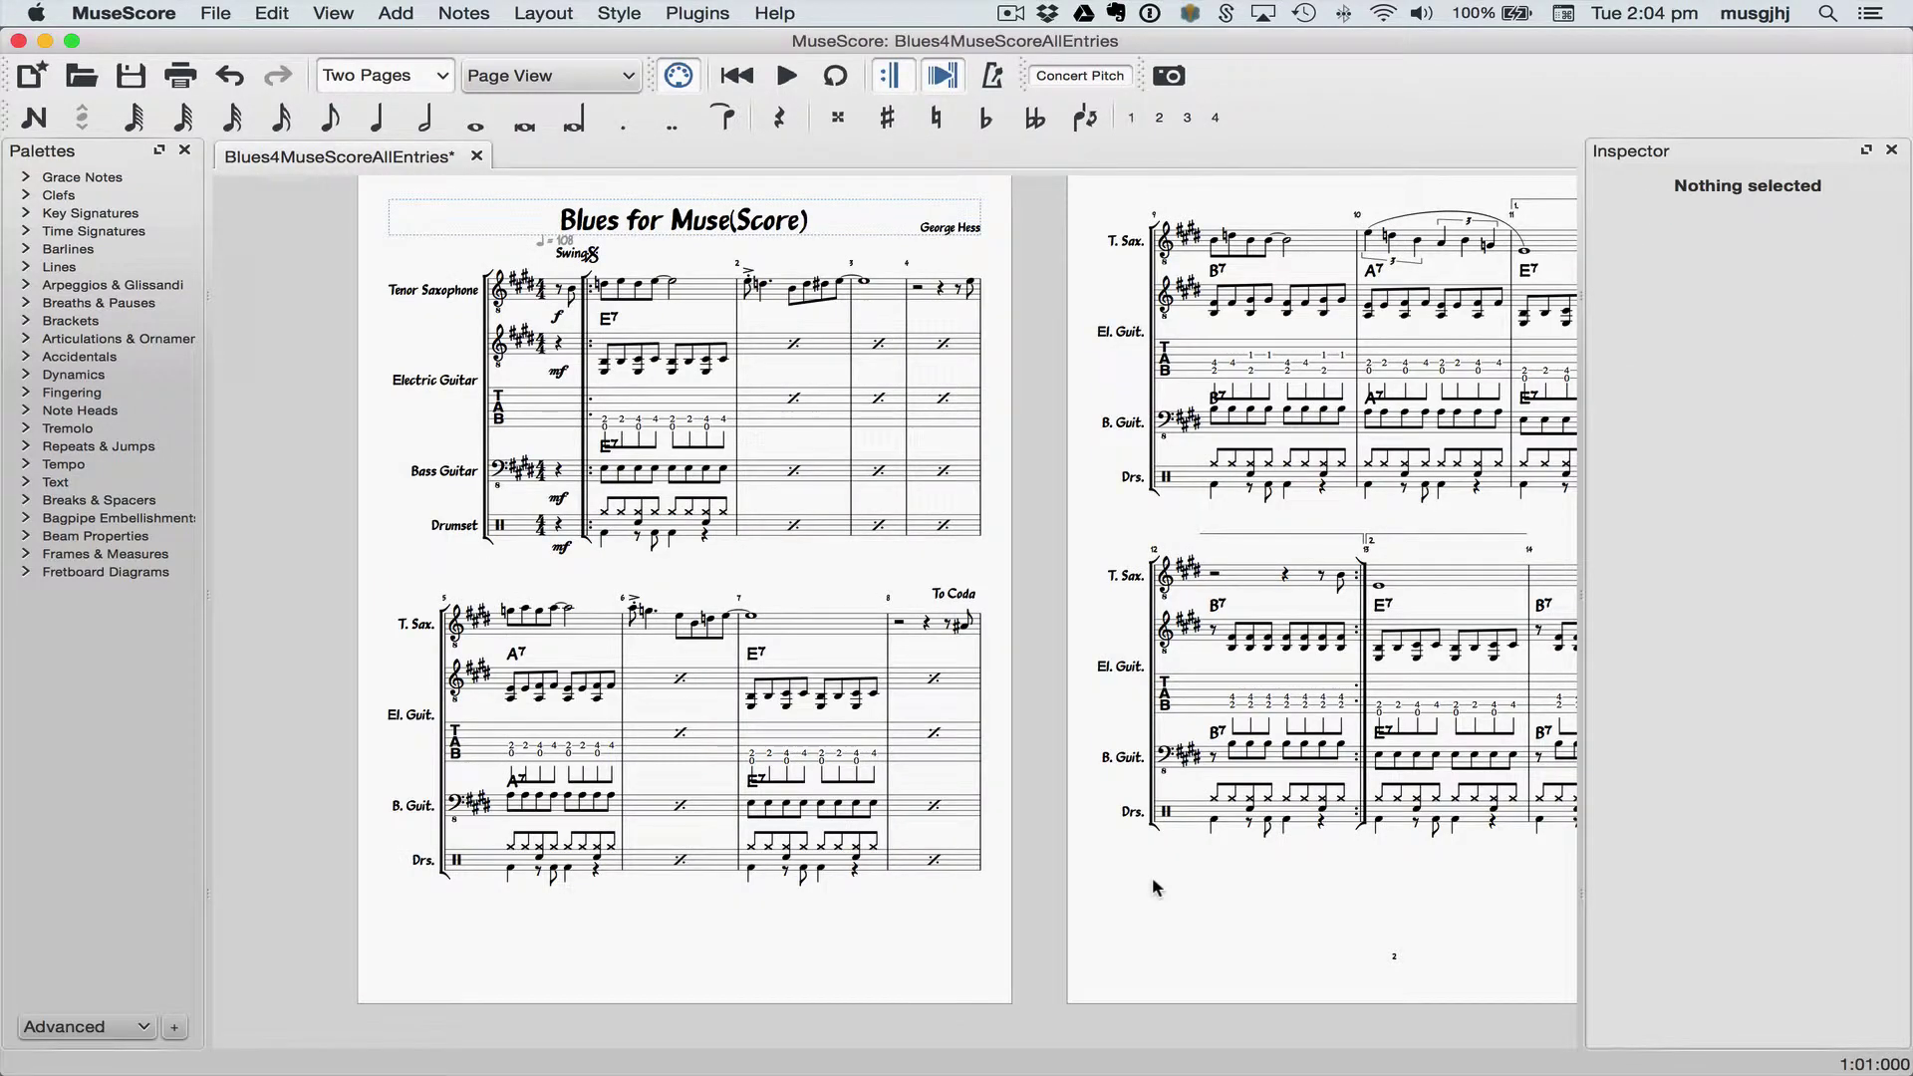
# Add upward staff spacers above Bass Guitar measures 2, 6 and 10, then lengthen the measure 6 spacer
pyautogui.press('super+shift+2')
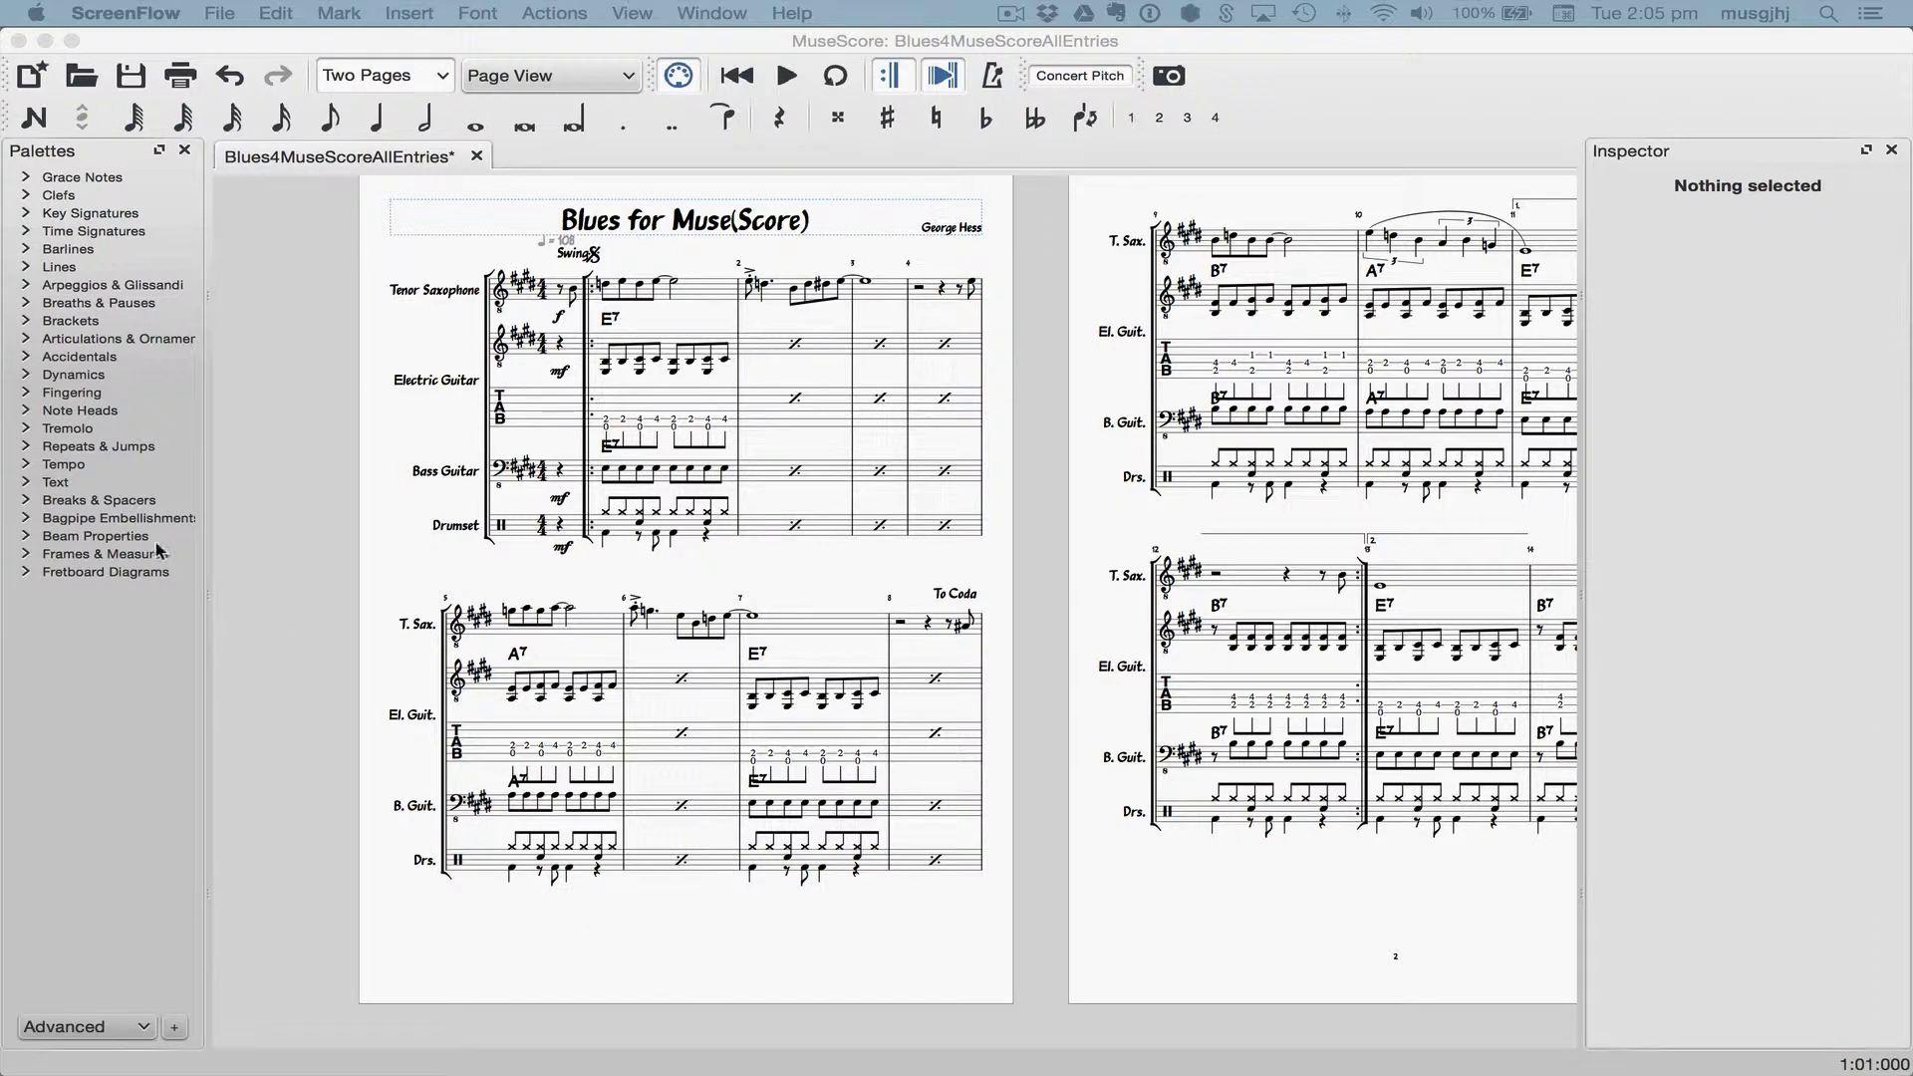
pyautogui.click(96, 503)
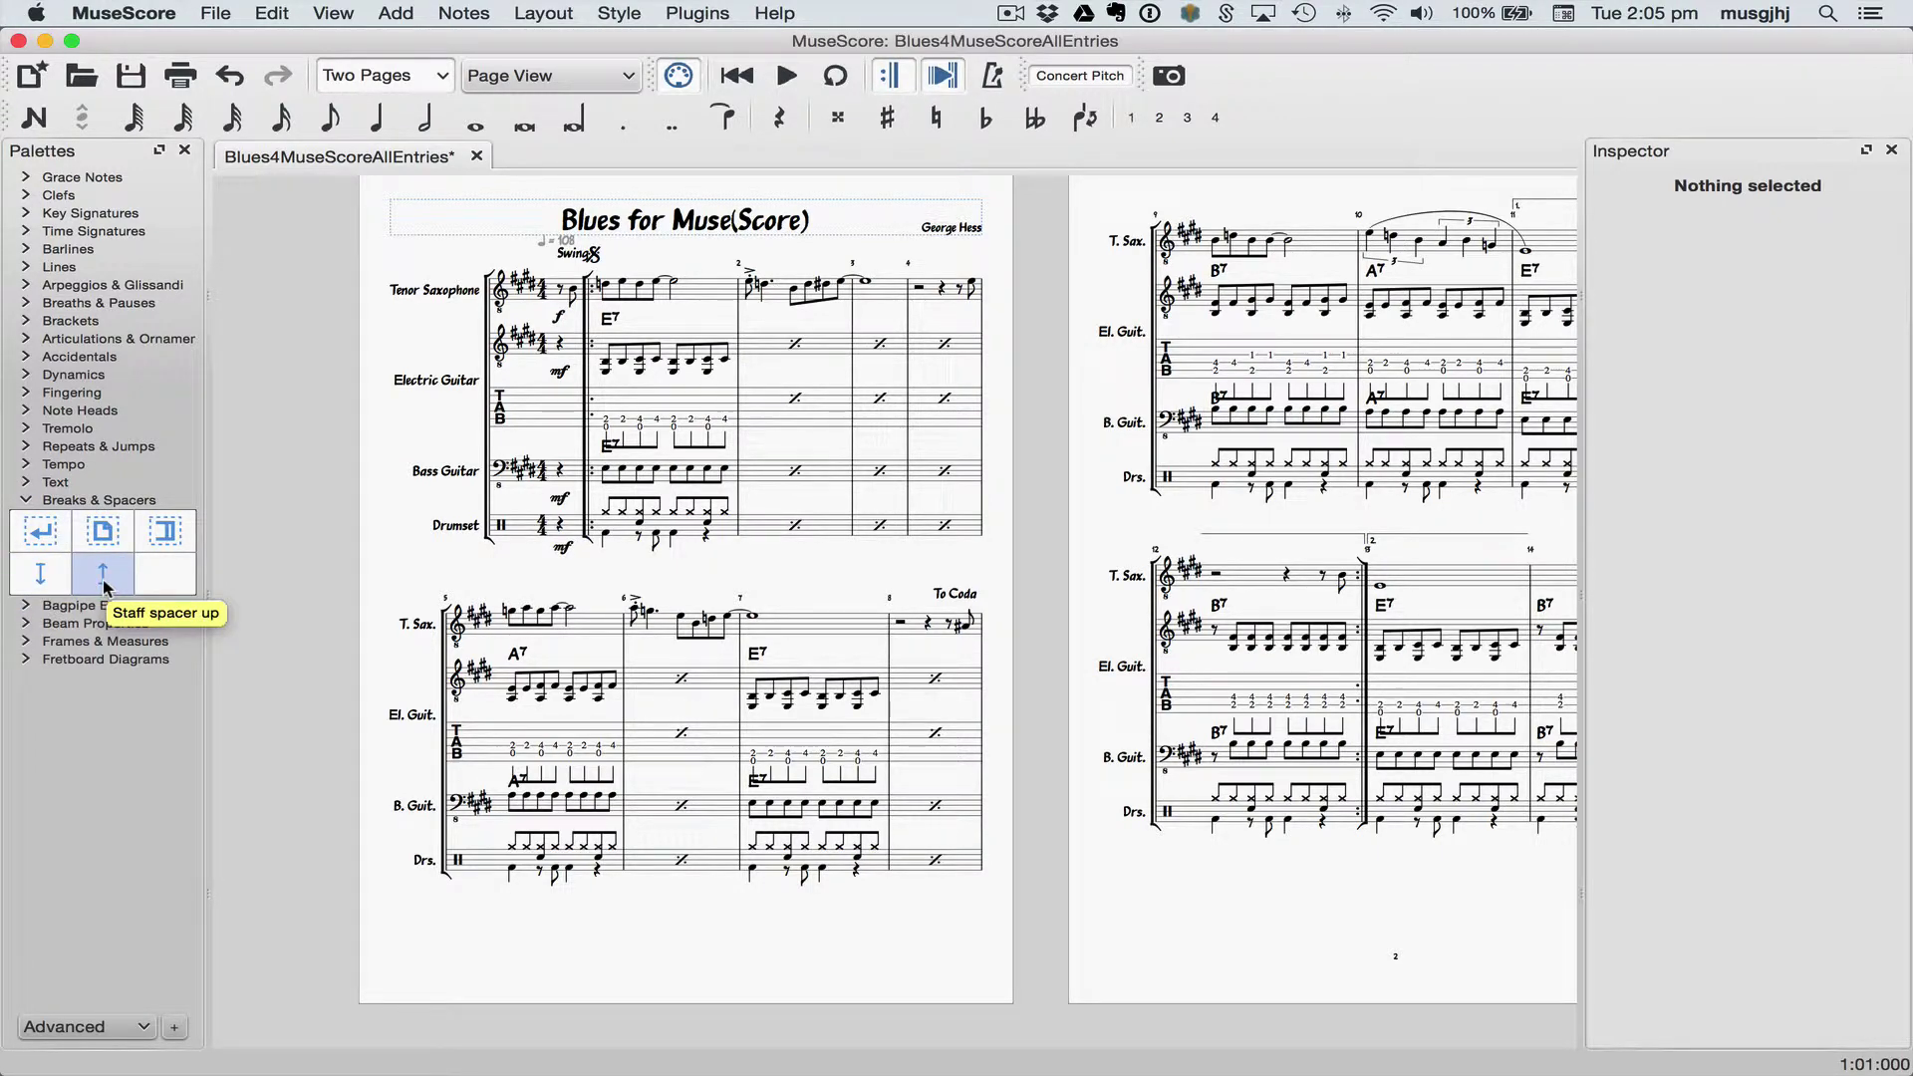
pyautogui.moveTo(103, 586); pyautogui.dragTo(765, 462)
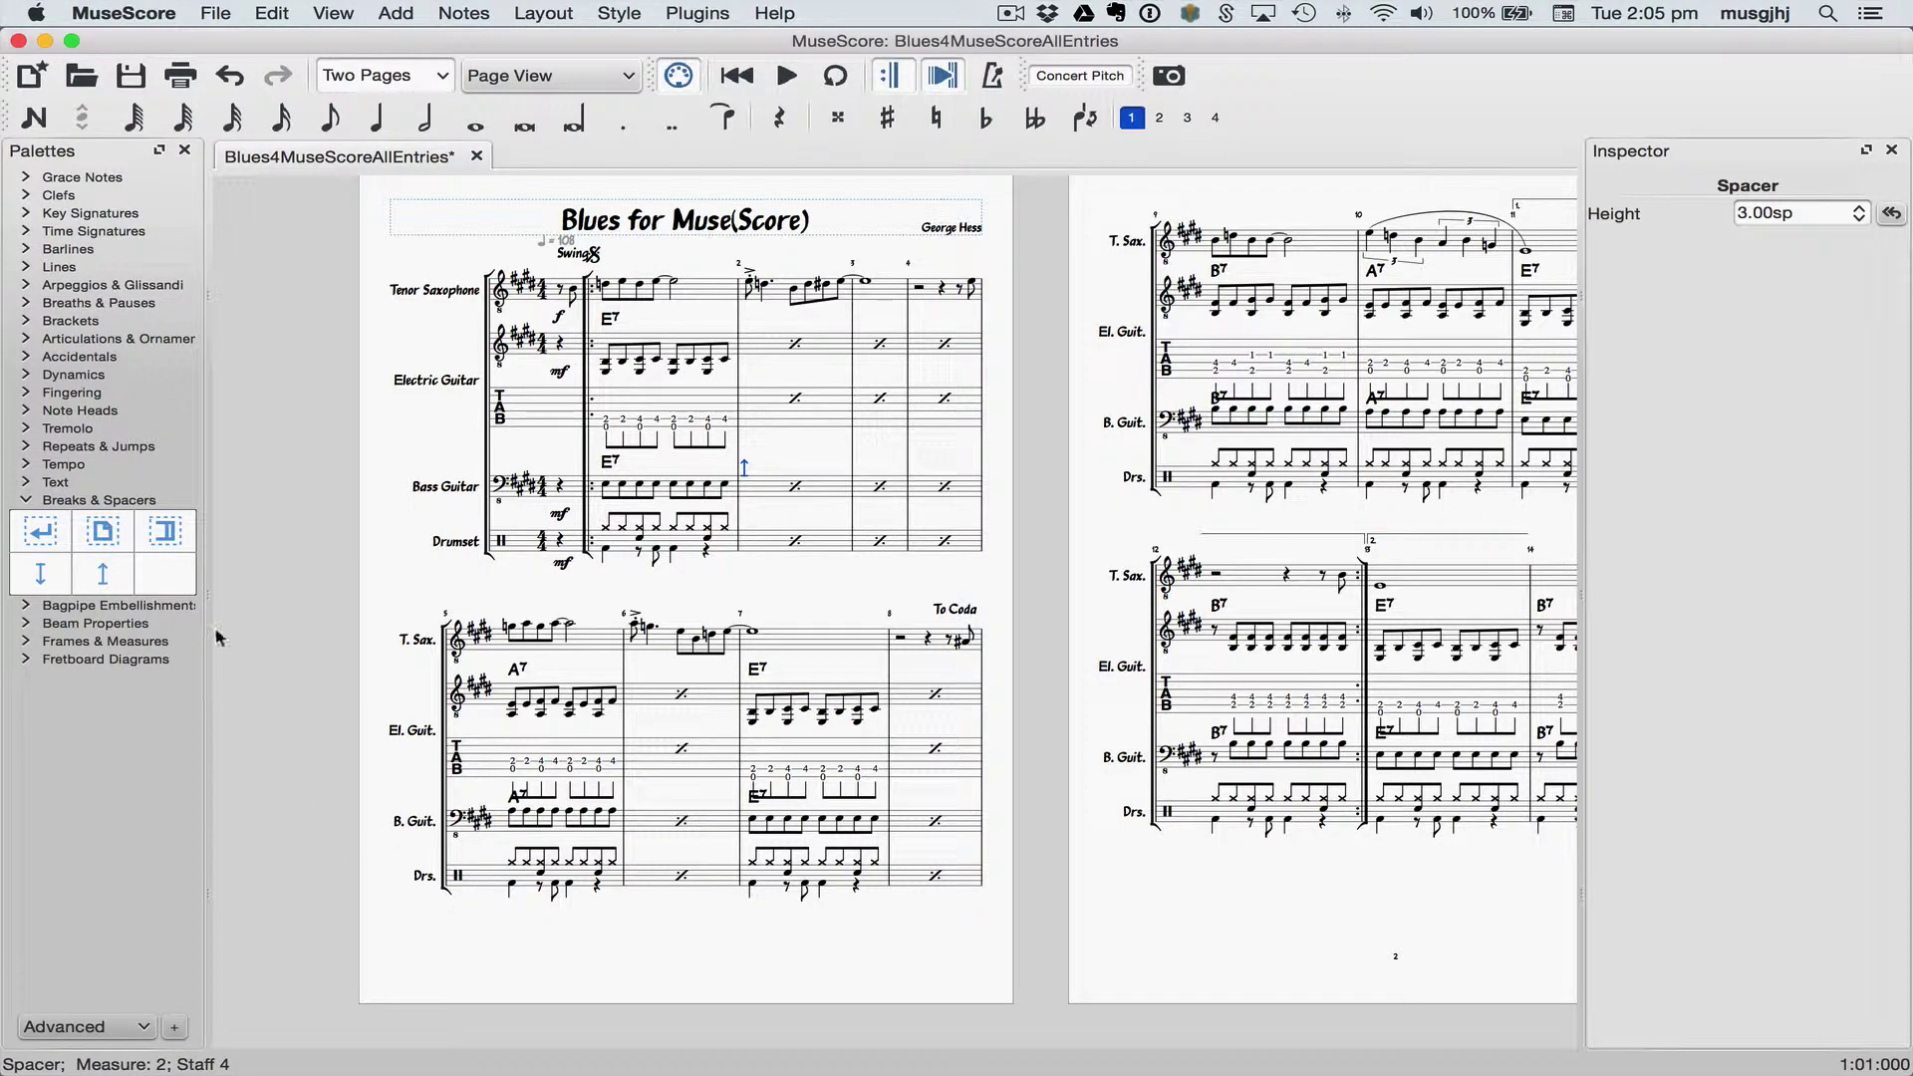
pyautogui.moveTo(104, 578); pyautogui.dragTo(735, 830)
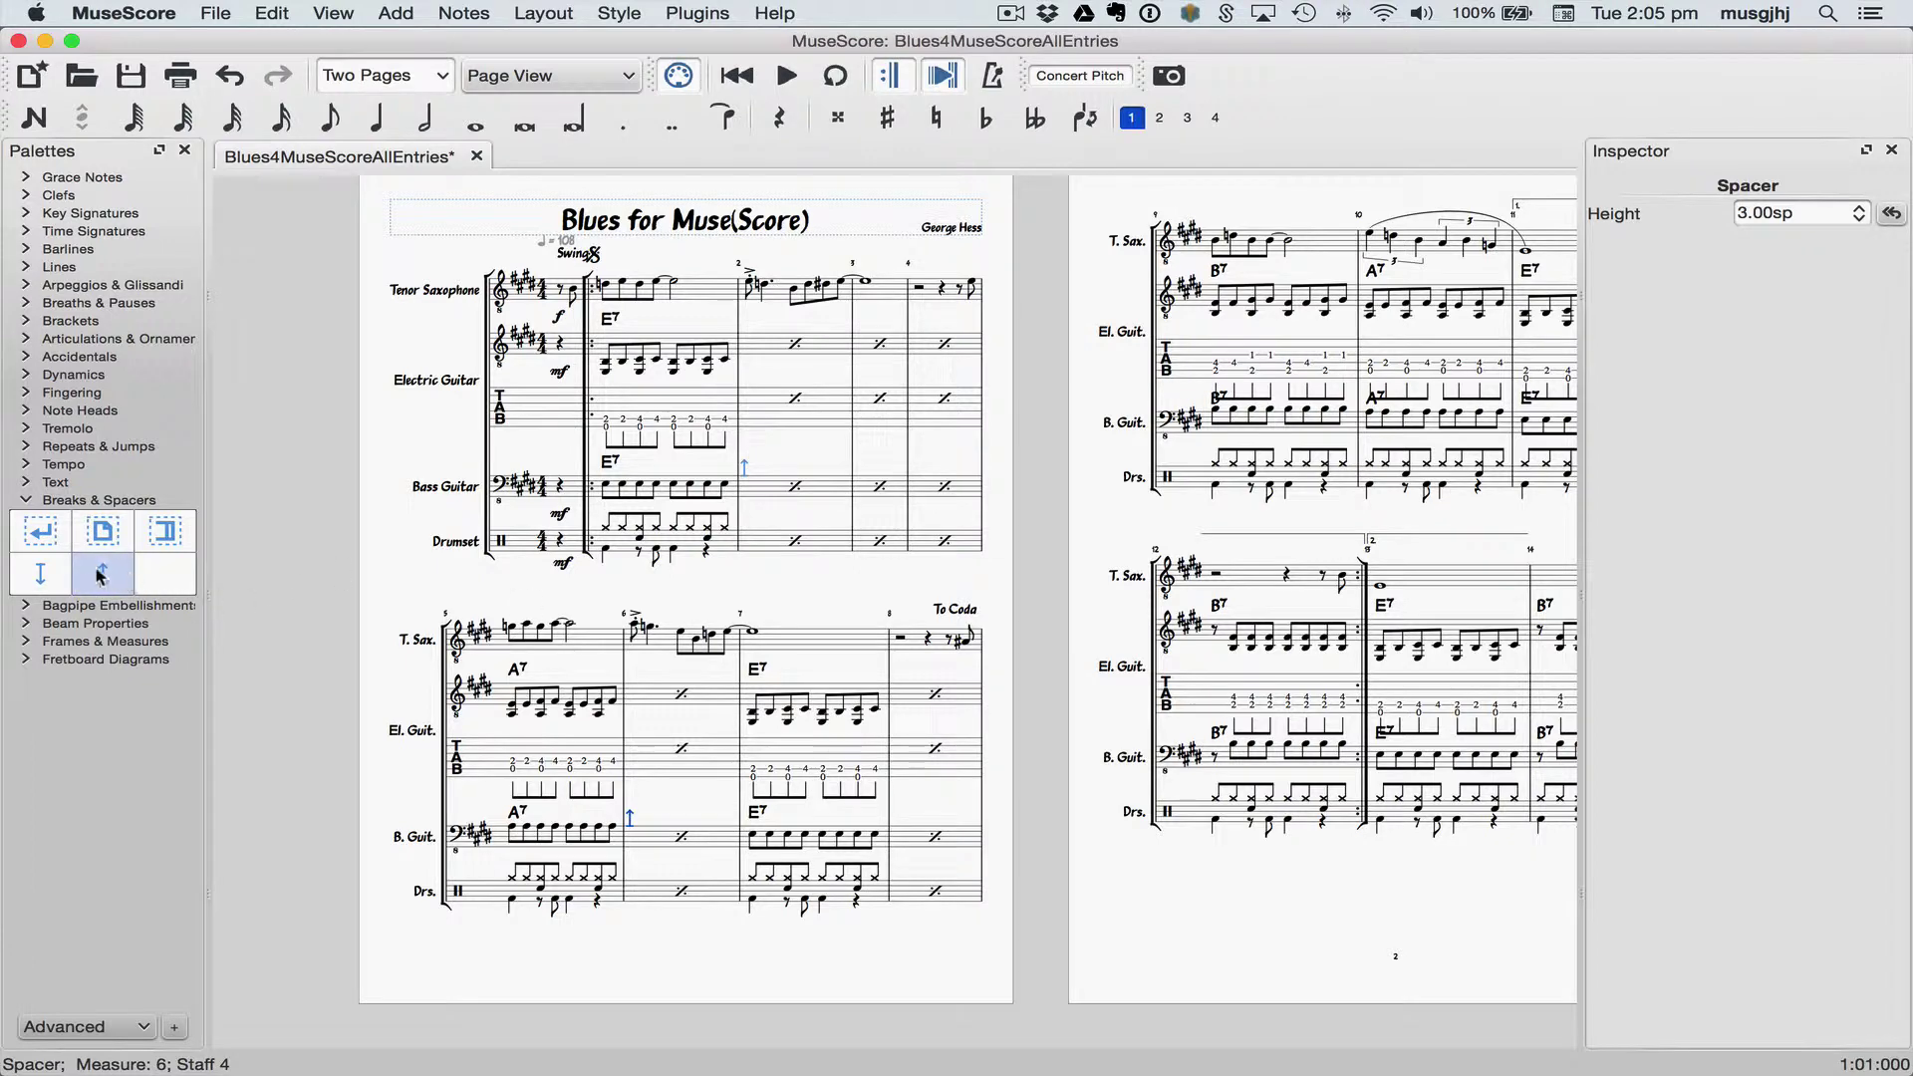
pyautogui.moveTo(102, 578); pyautogui.dragTo(1376, 418)
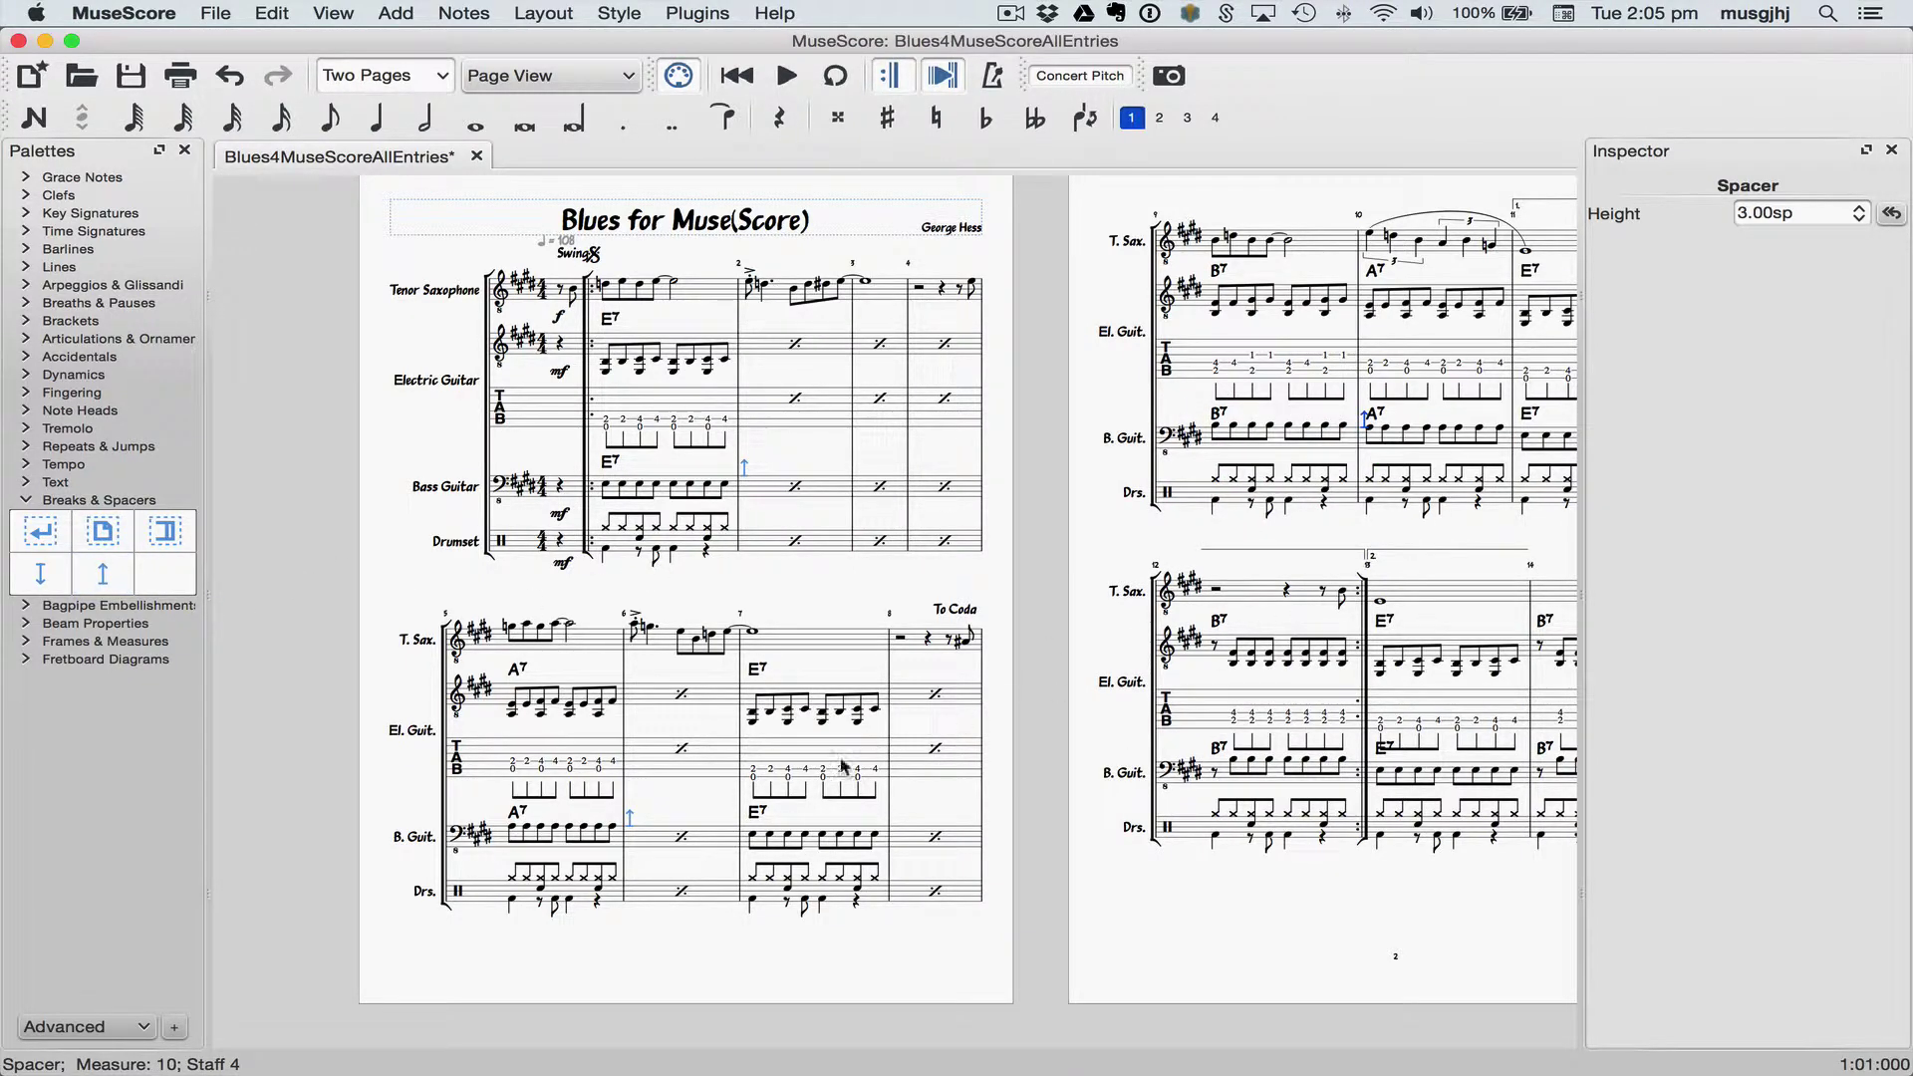
pyautogui.doubleClick(630, 814)
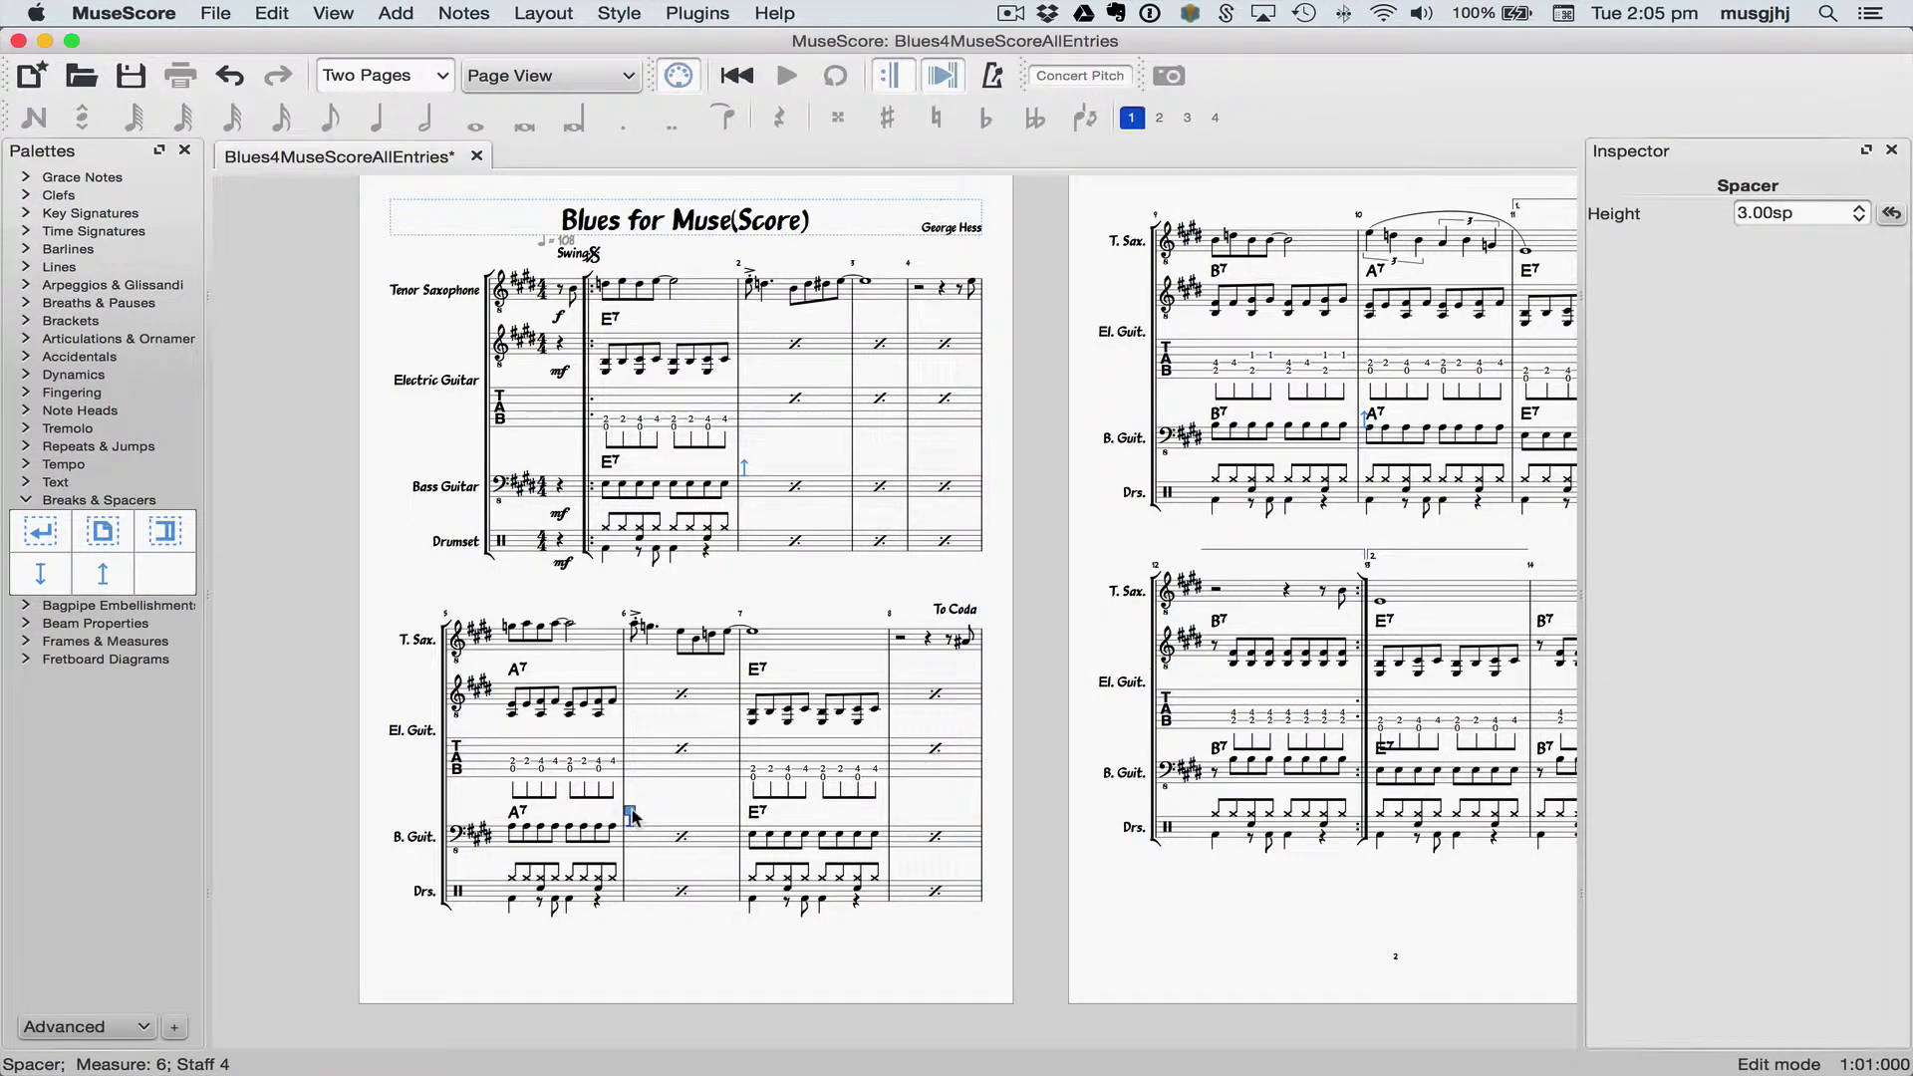
pyautogui.moveTo(633, 817)
pyautogui.mouseDown()
pyautogui.moveTo(638, 771)
pyautogui.moveTo(639, 808)
pyautogui.mouseUp()
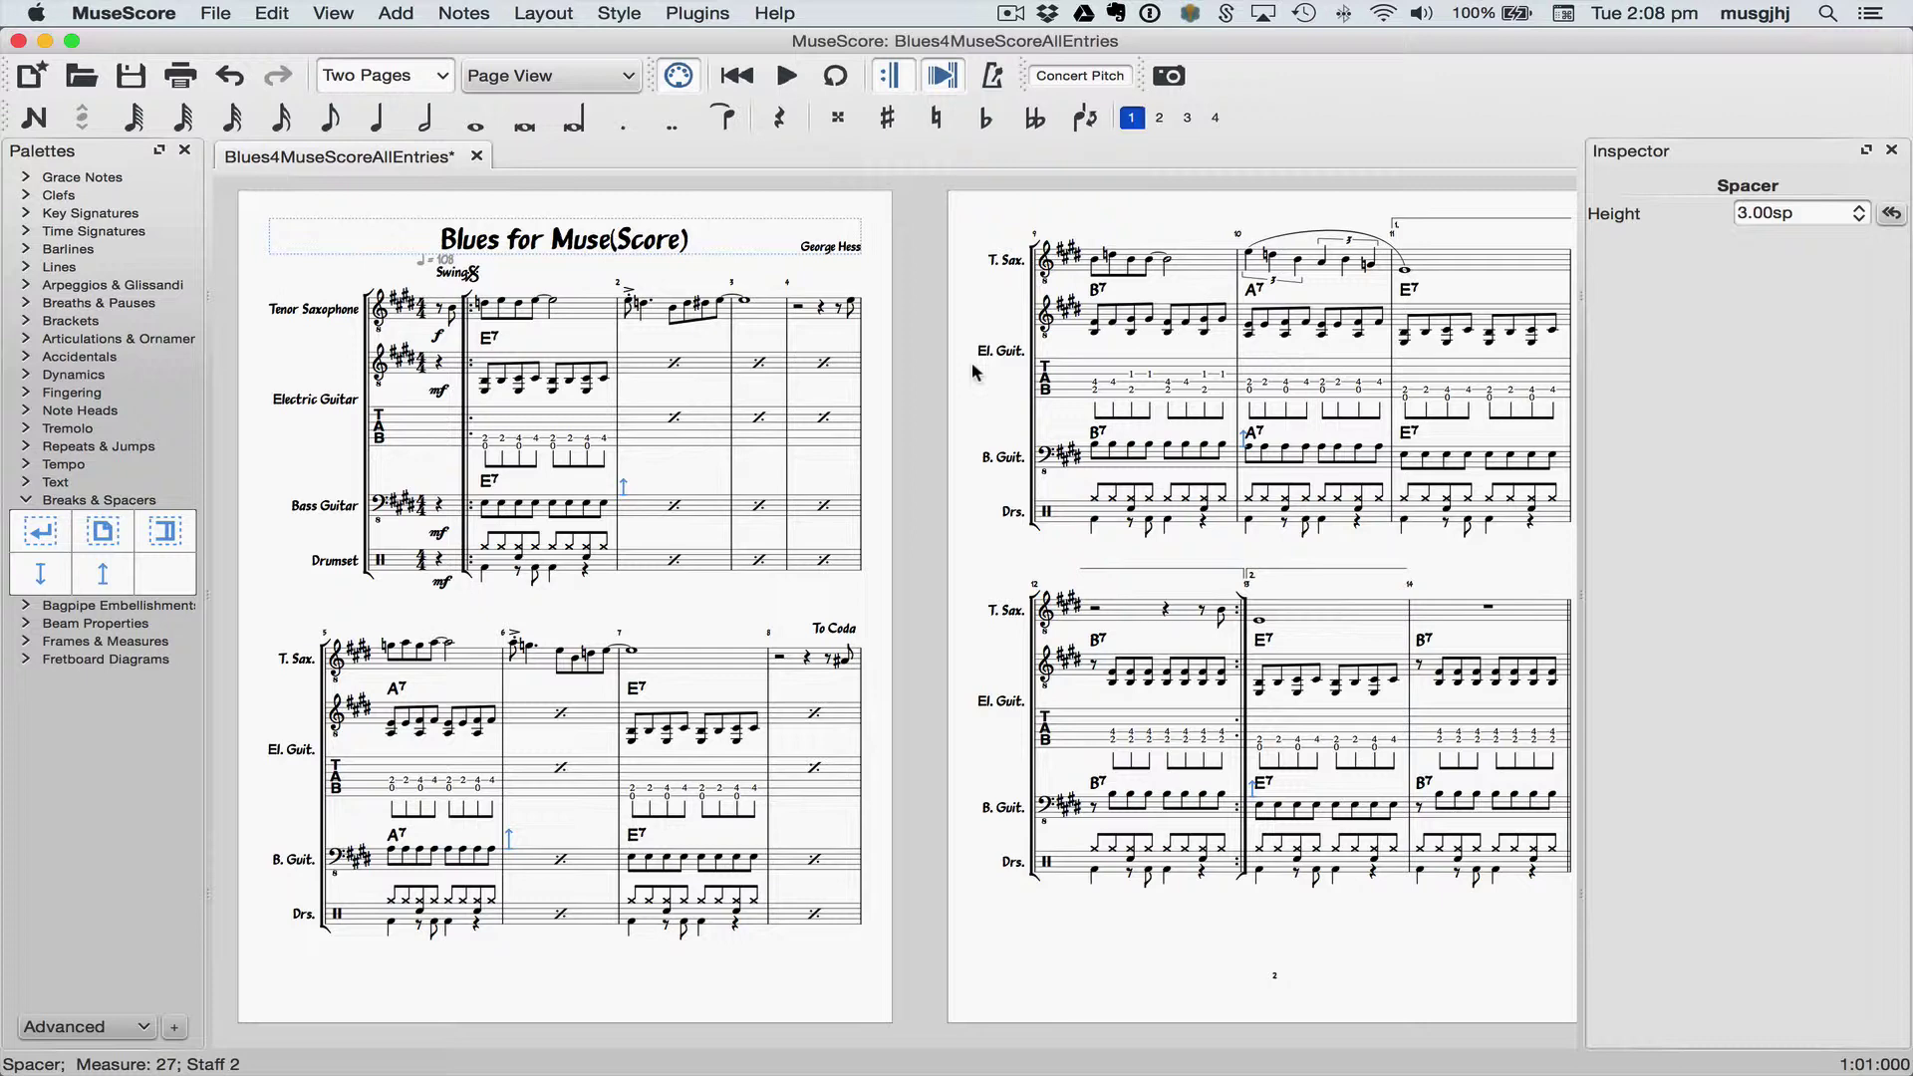
# In Page Settings, reduce the staff space size to 1.250mm
pyautogui.click(525, 12)
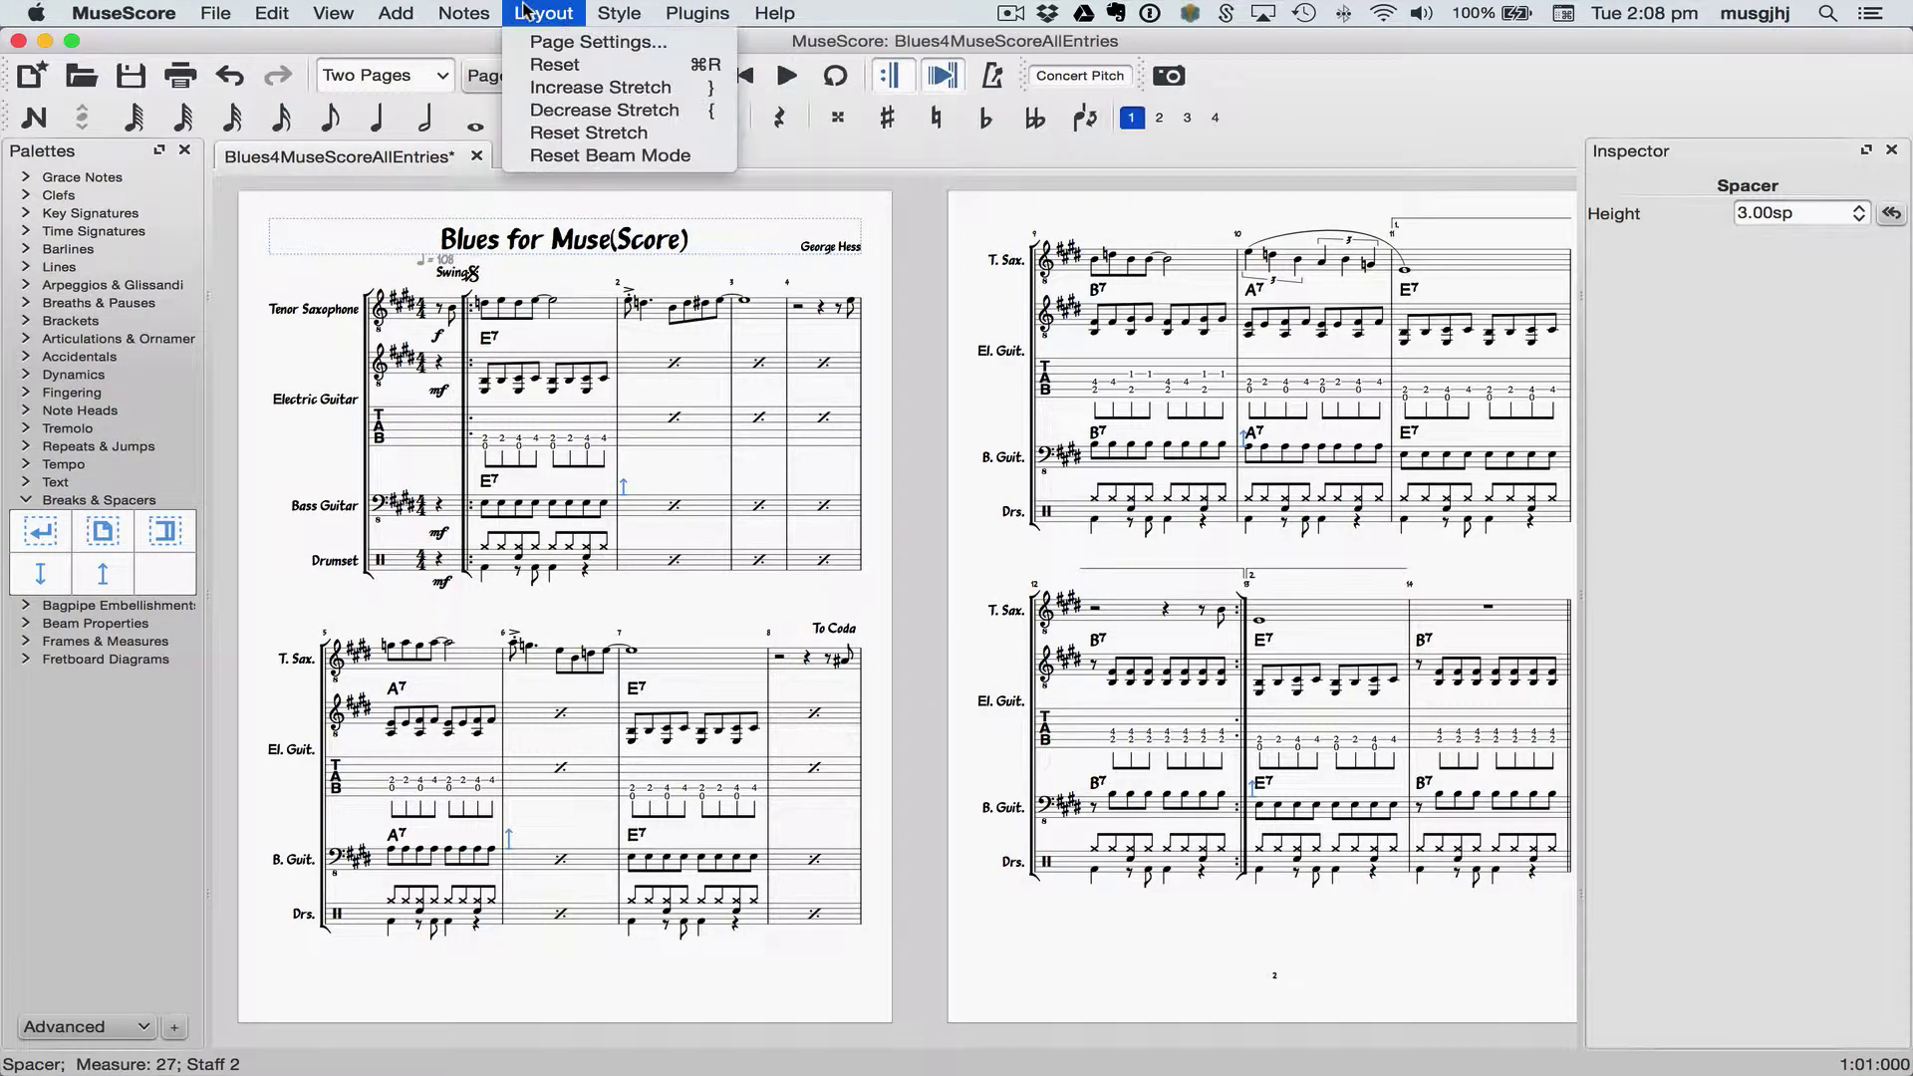
pyautogui.click(526, 41)
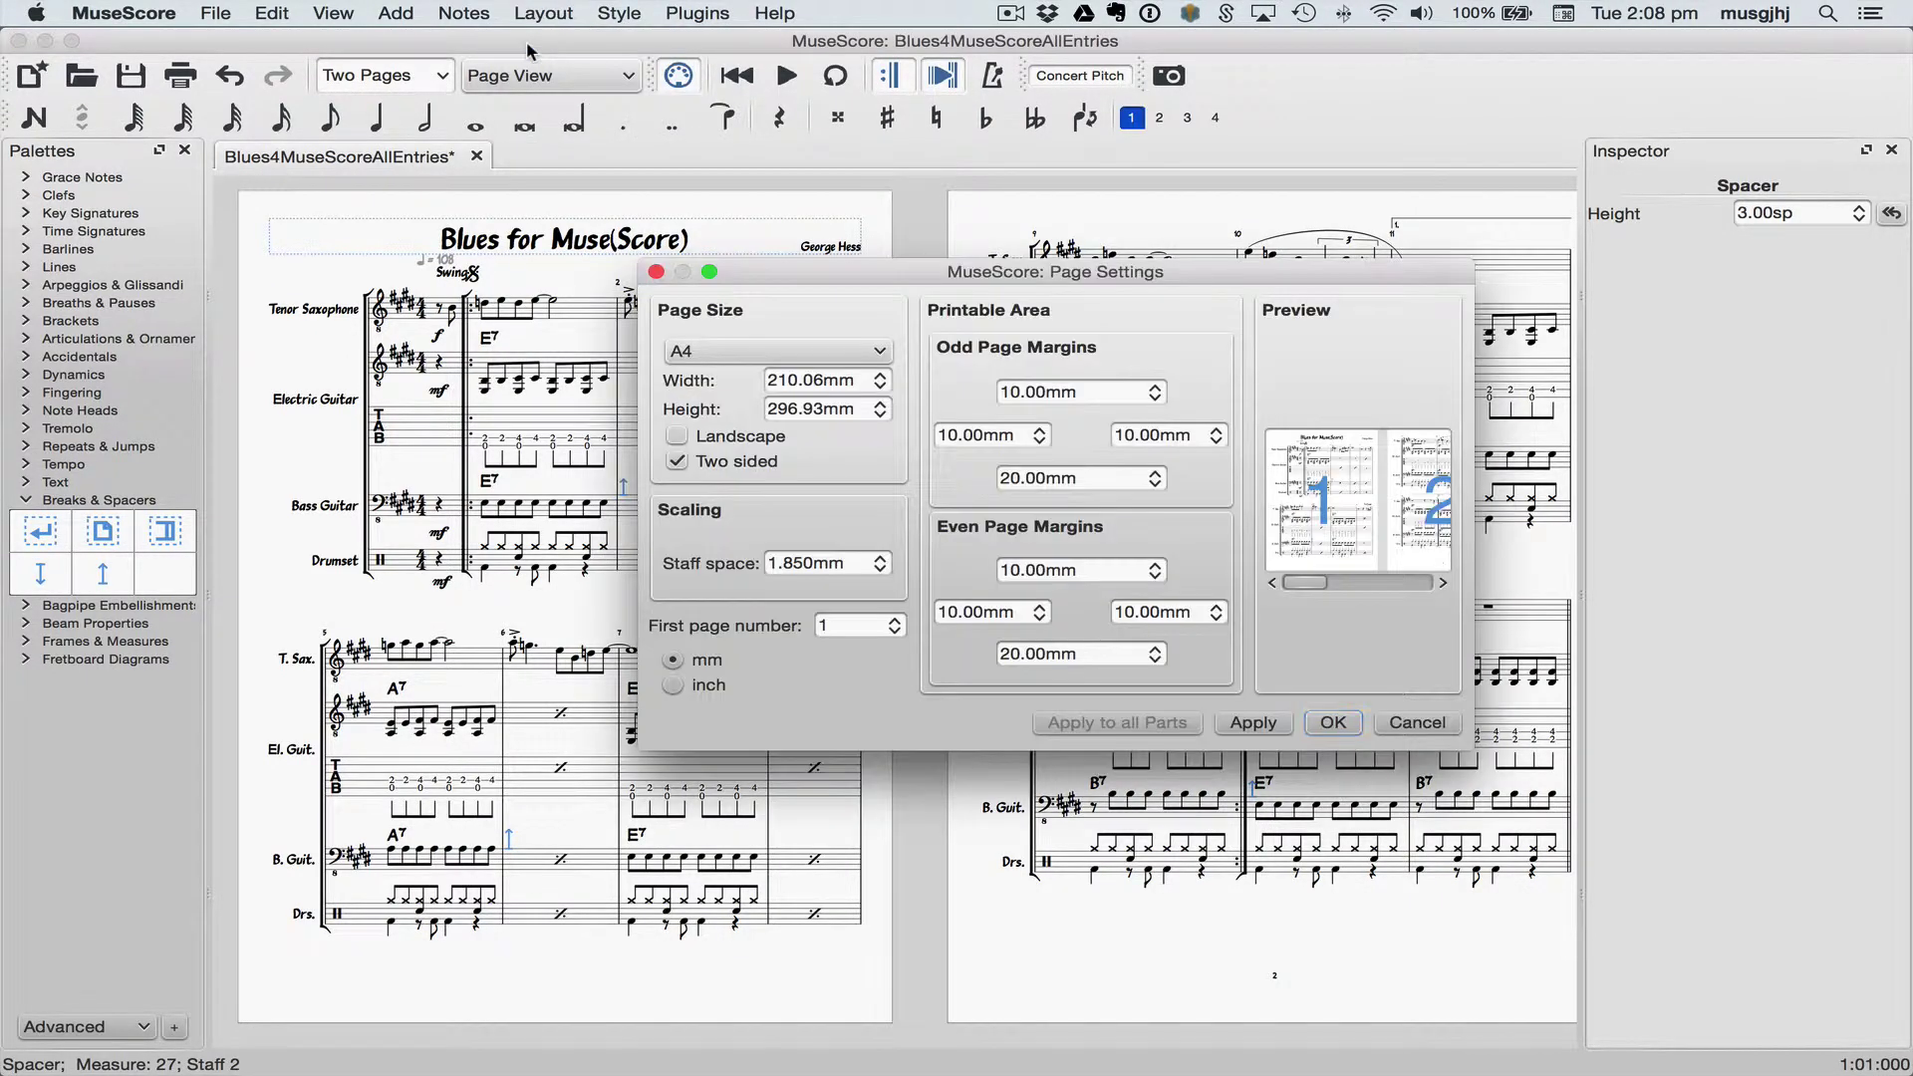
pyautogui.click(827, 564)
pyautogui.click(857, 625)
pyautogui.click(872, 564)
pyautogui.scroll(-4, 884, 570)
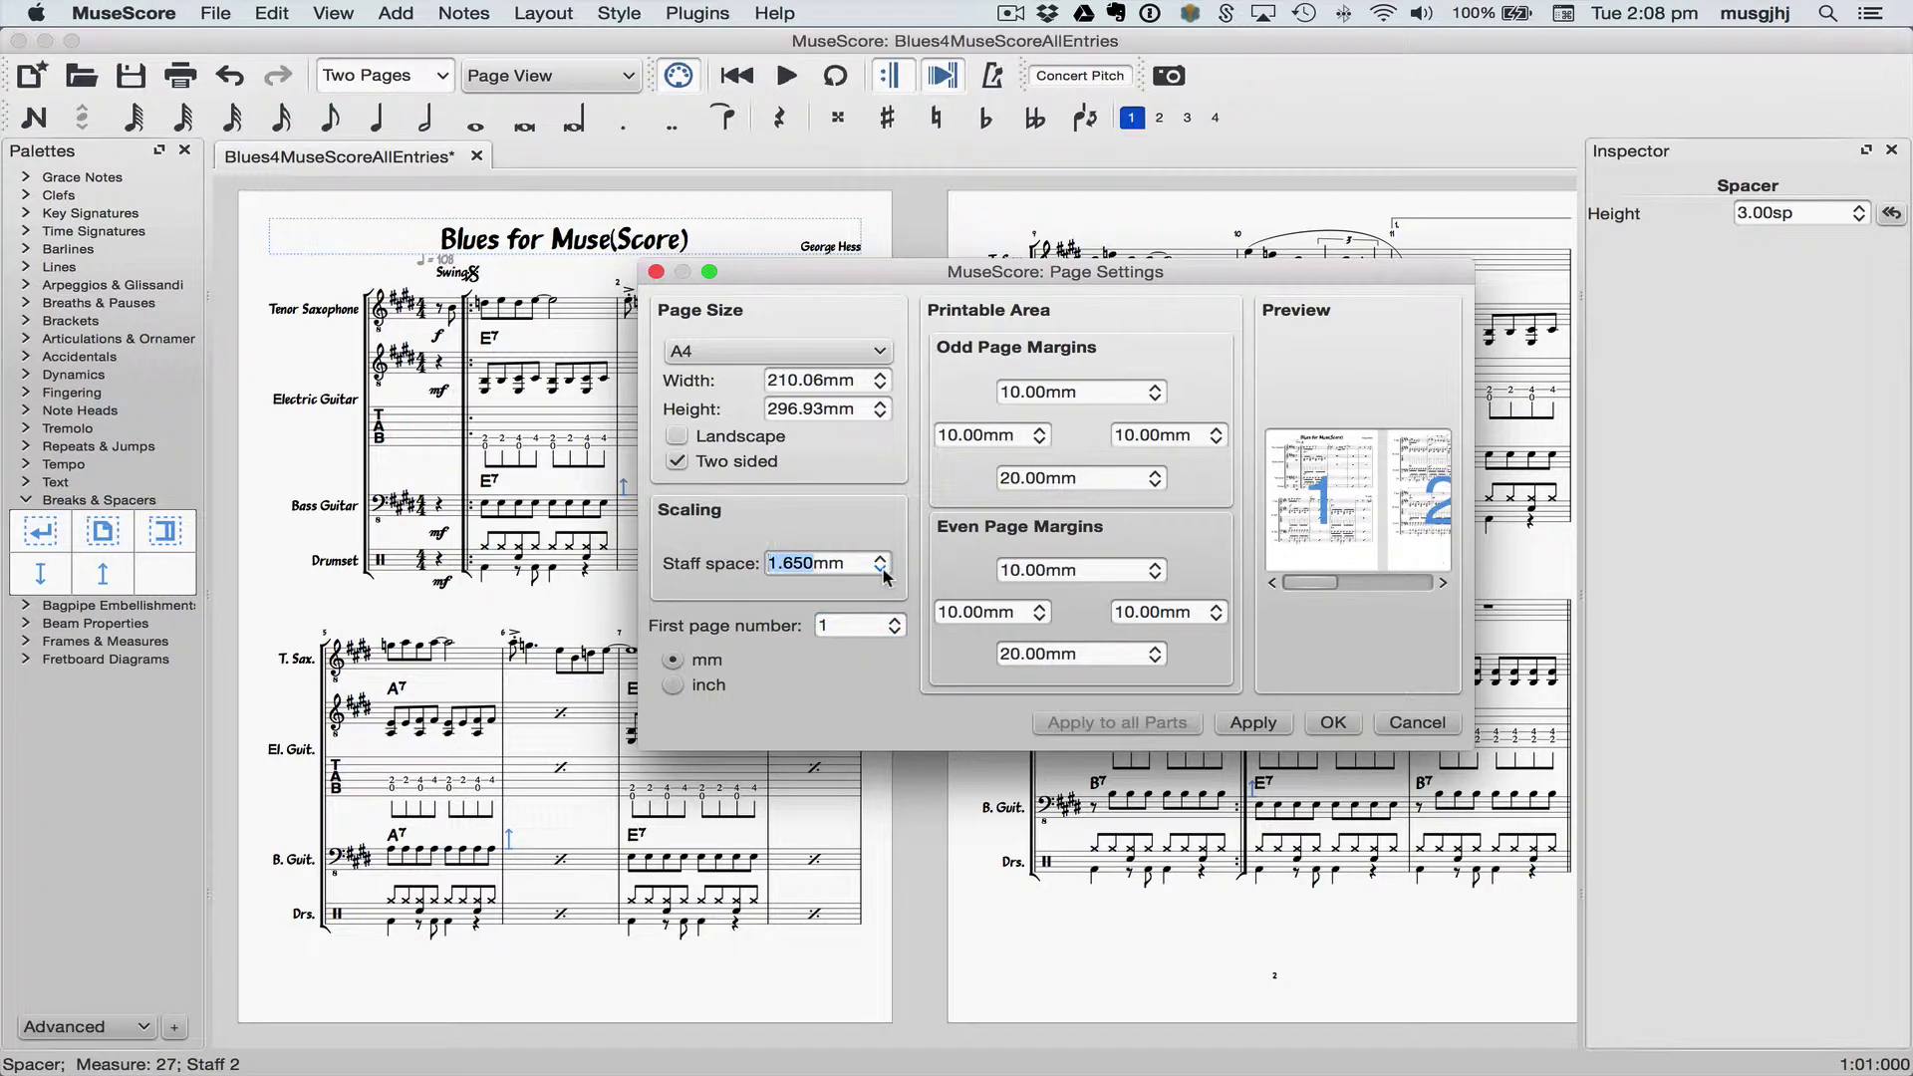
pyautogui.click(1137, 568)
pyautogui.click(881, 571)
pyautogui.click(881, 571)
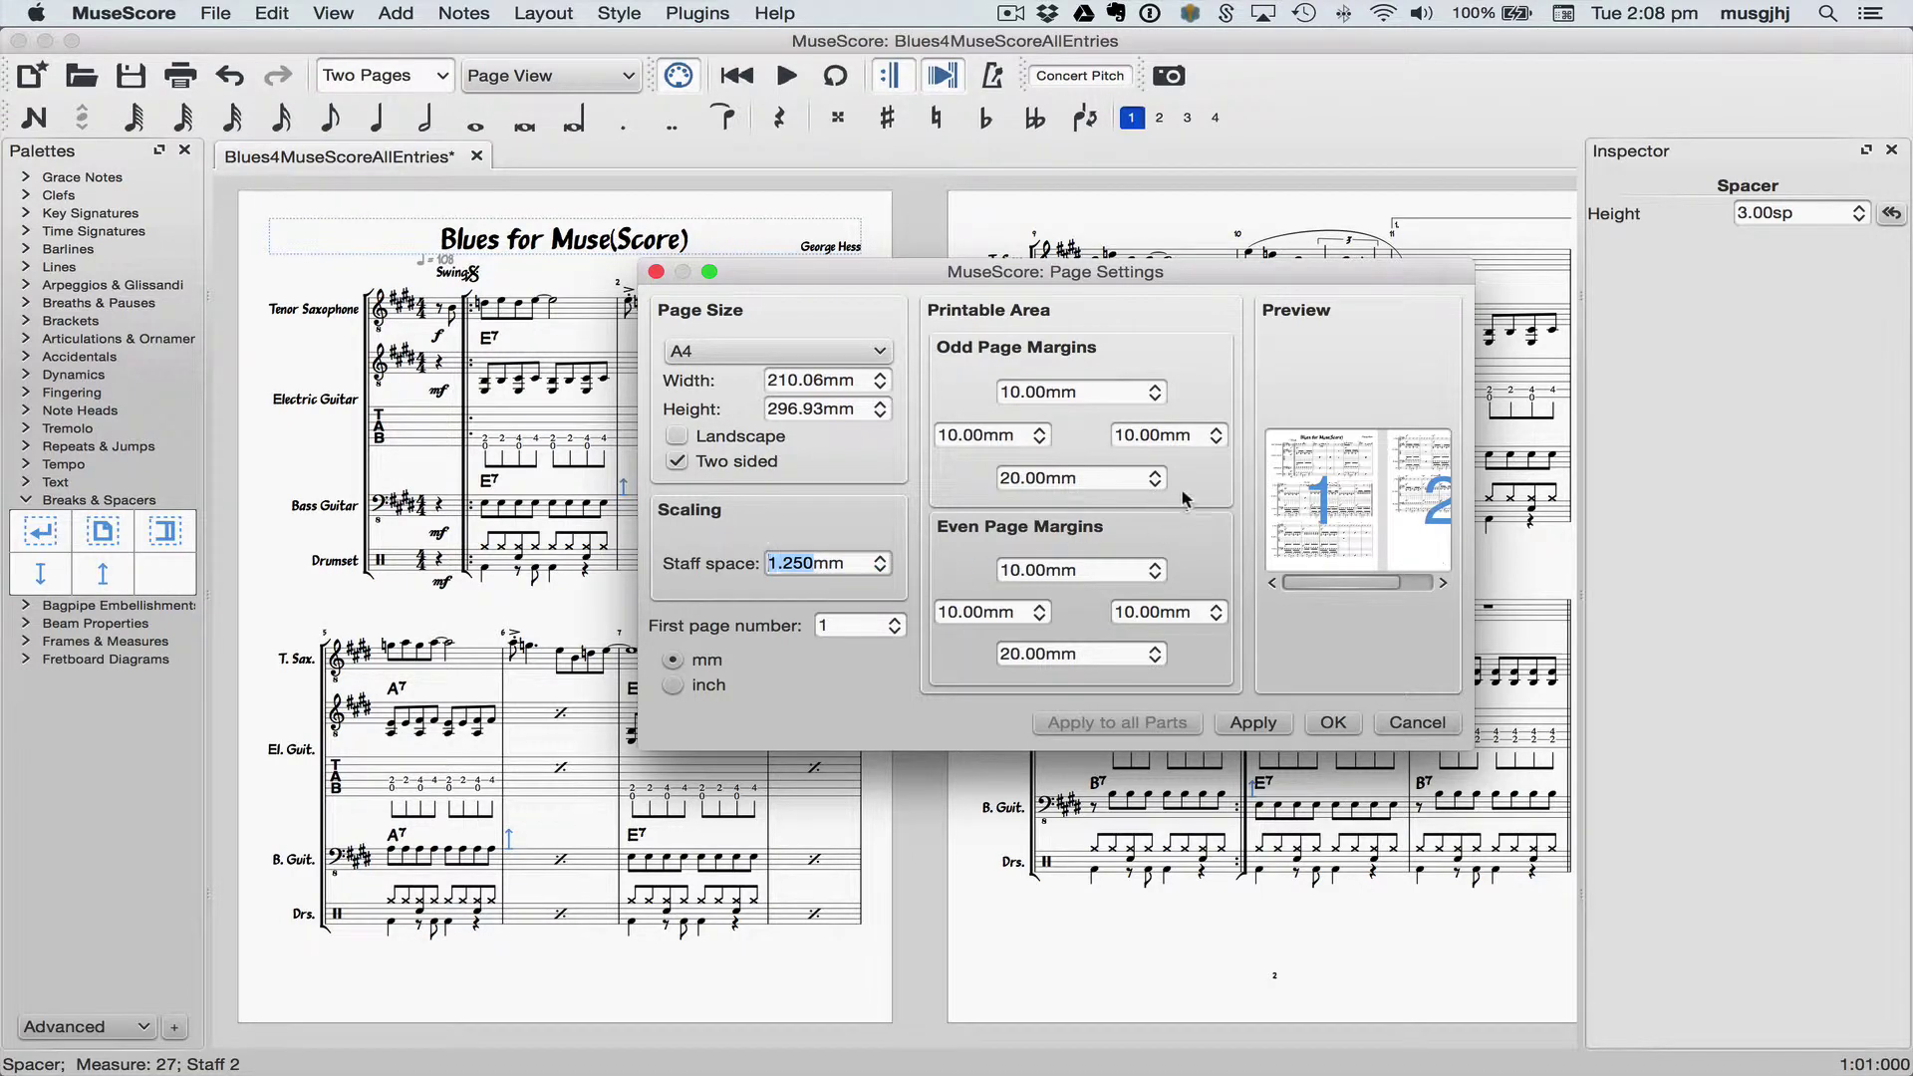
# Raise the odd pages' top margin to 15.00mm
pyautogui.click(1154, 391)
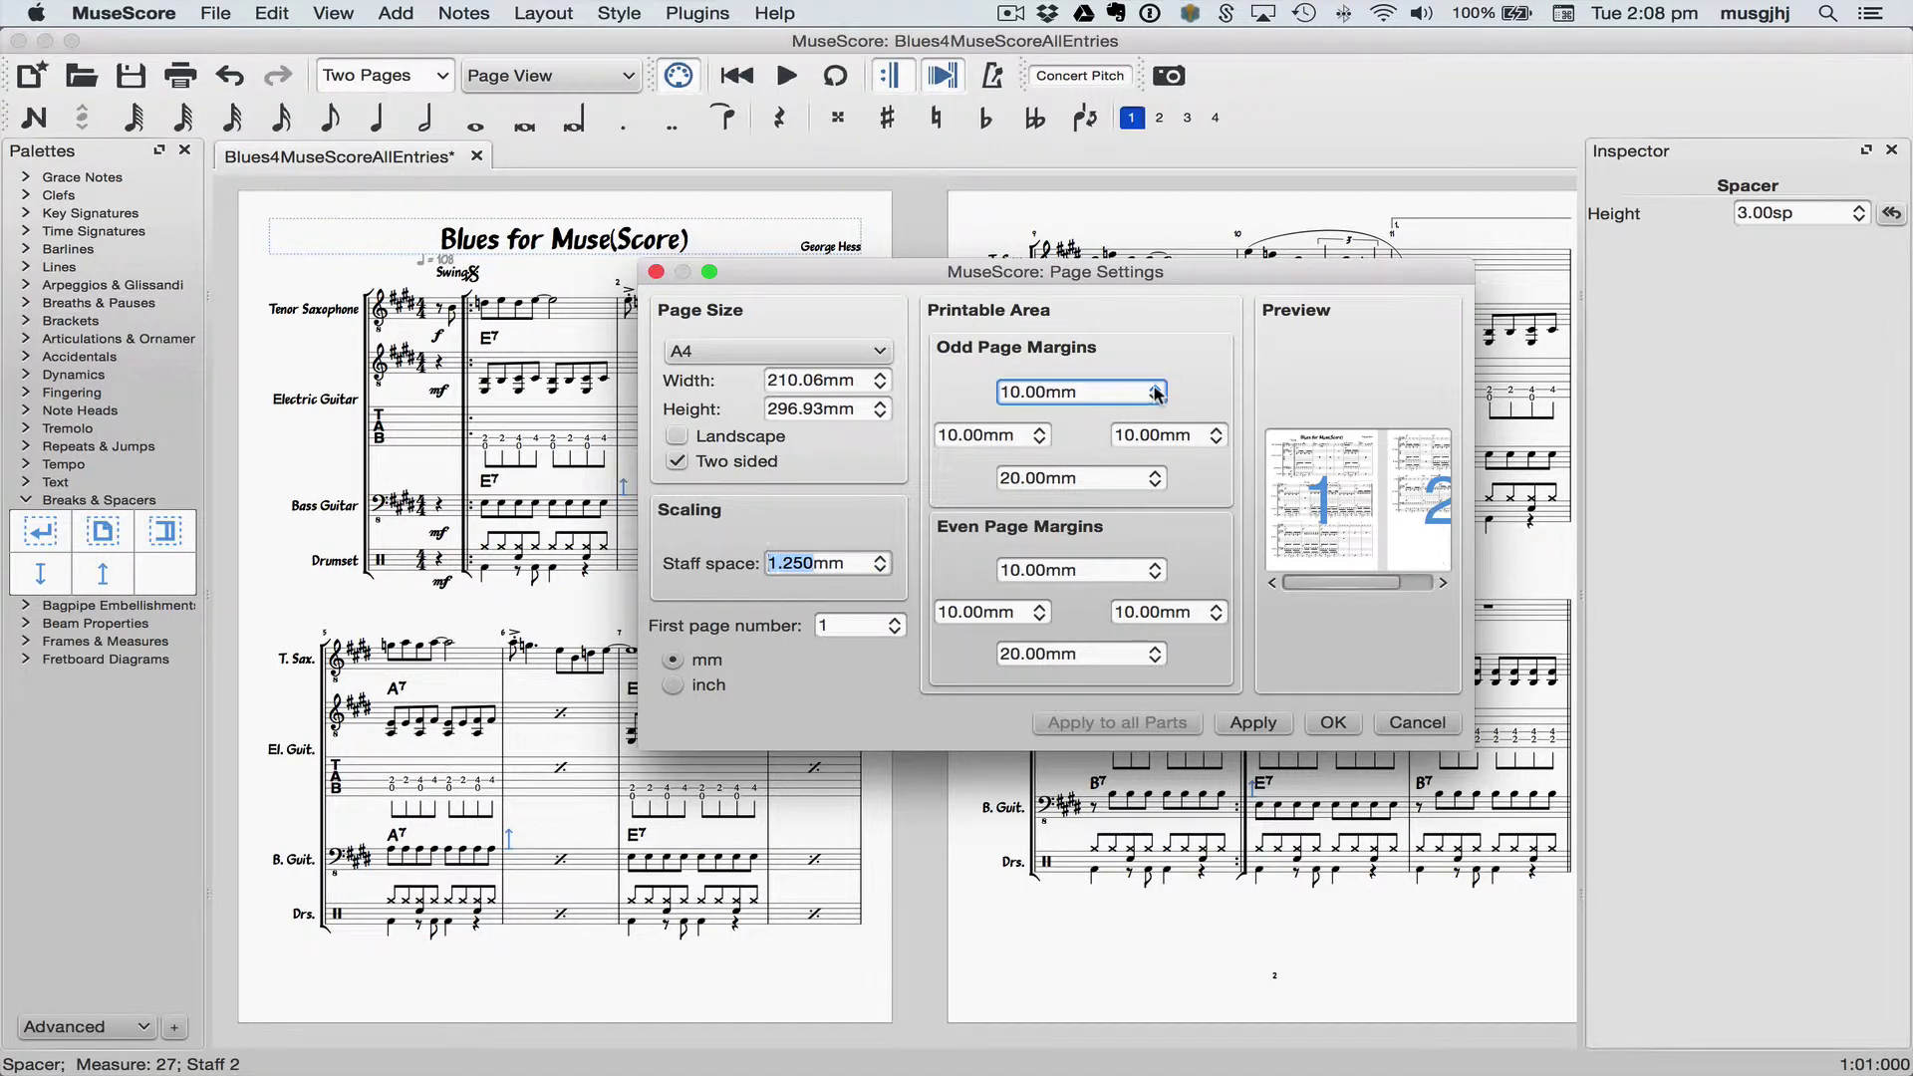
pyautogui.click(1155, 388)
pyautogui.click(1155, 388)
pyautogui.click(1155, 388)
pyautogui.click(1155, 388)
pyautogui.click(1155, 388)
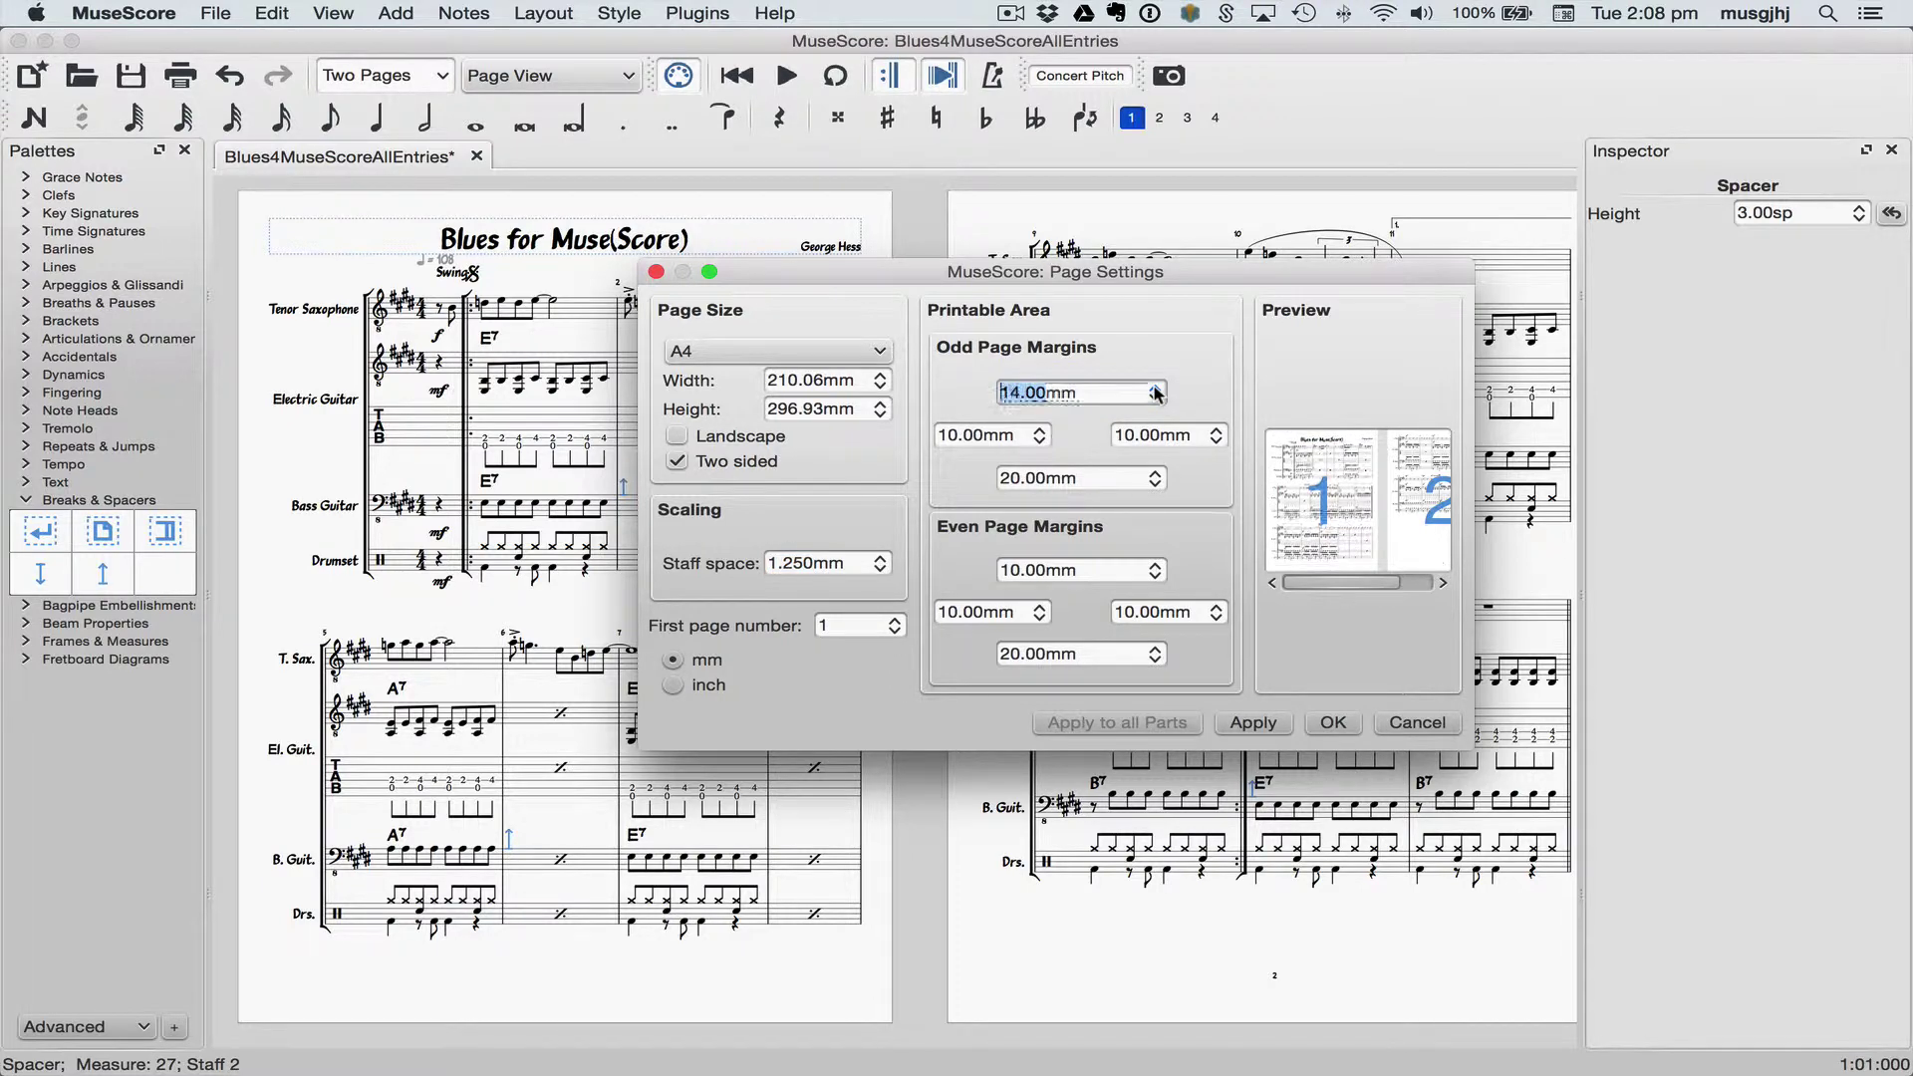
# Raise the even pages' top margin to 25.00mm and apply the page settings
pyautogui.click(1155, 566)
pyautogui.click(1156, 566)
pyautogui.click(1155, 566)
pyautogui.click(1155, 566)
pyautogui.click(1155, 566)
pyautogui.click(1155, 566)
pyautogui.click(1155, 566)
pyautogui.click(1155, 566)
pyautogui.click(1155, 566)
pyautogui.click(1155, 566)
pyautogui.click(1156, 566)
pyautogui.click(1157, 568)
pyautogui.click(1252, 727)
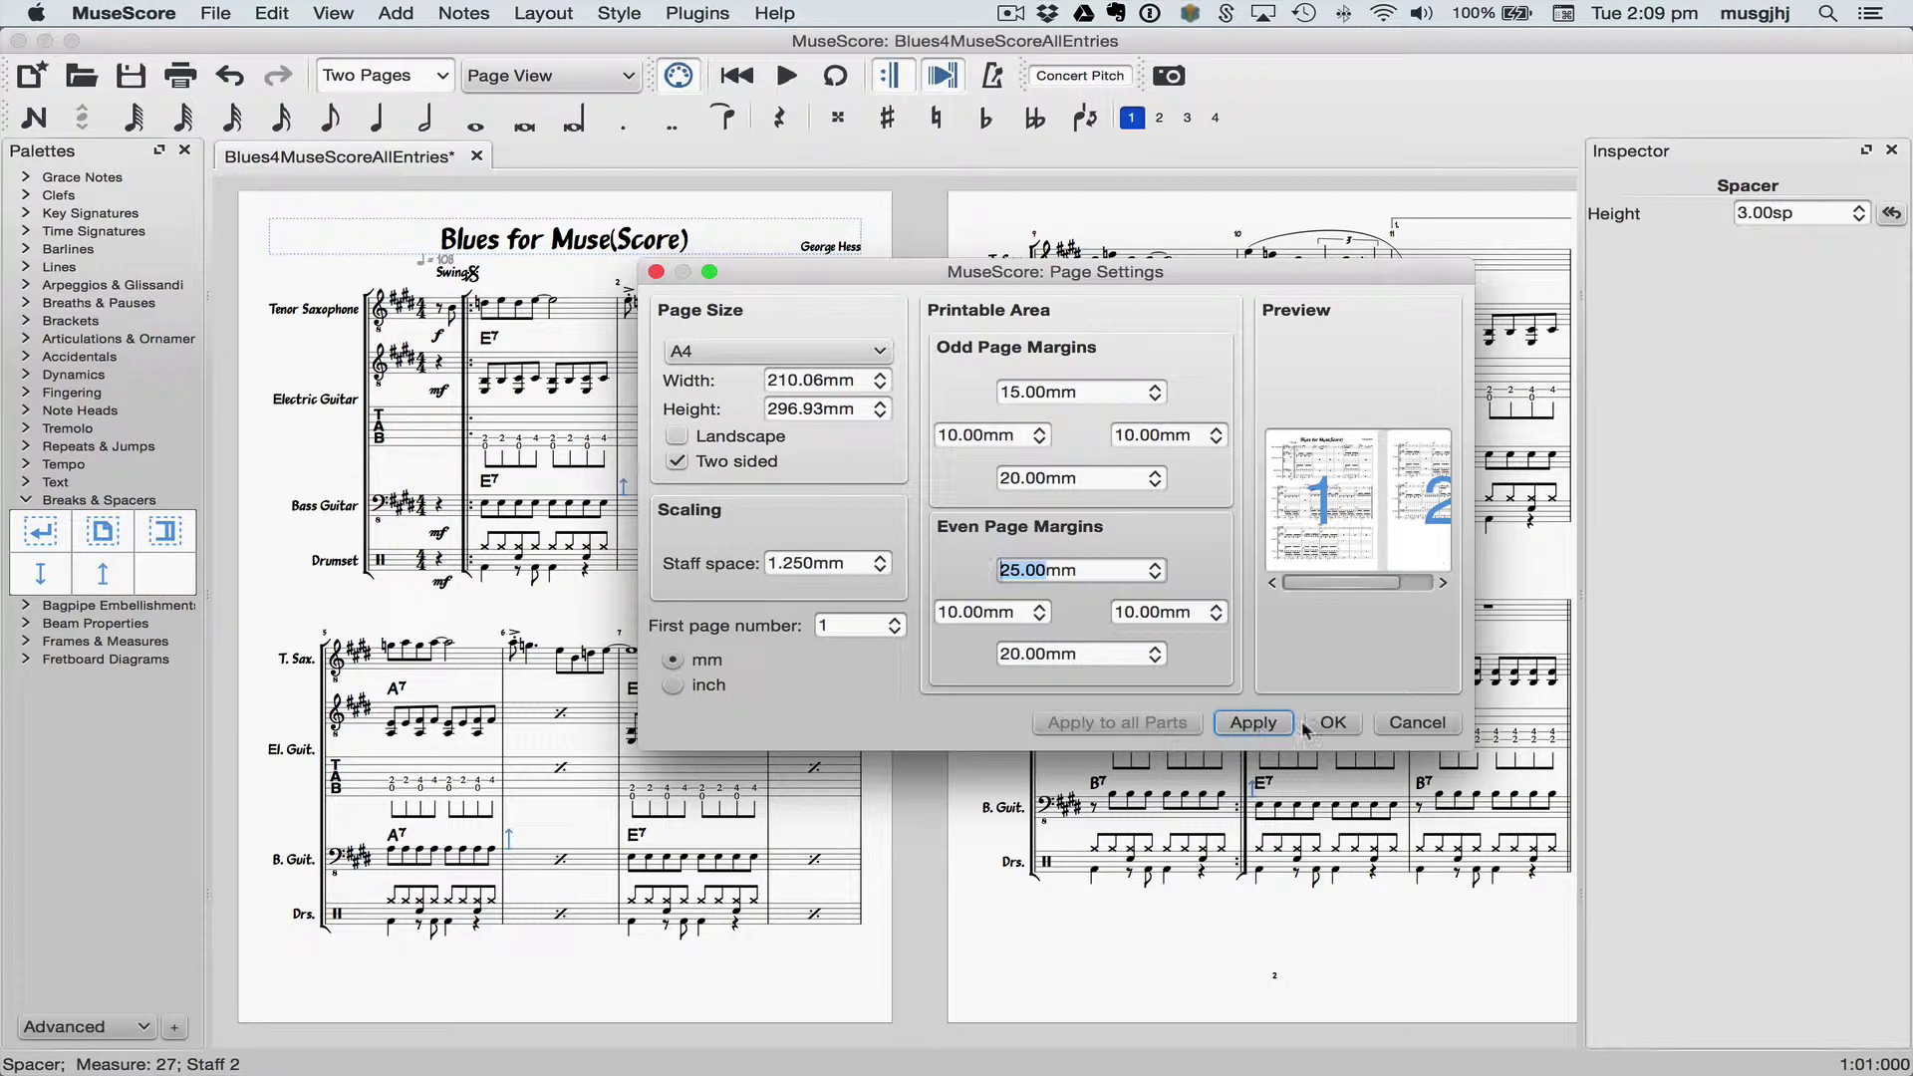
pyautogui.click(1333, 724)
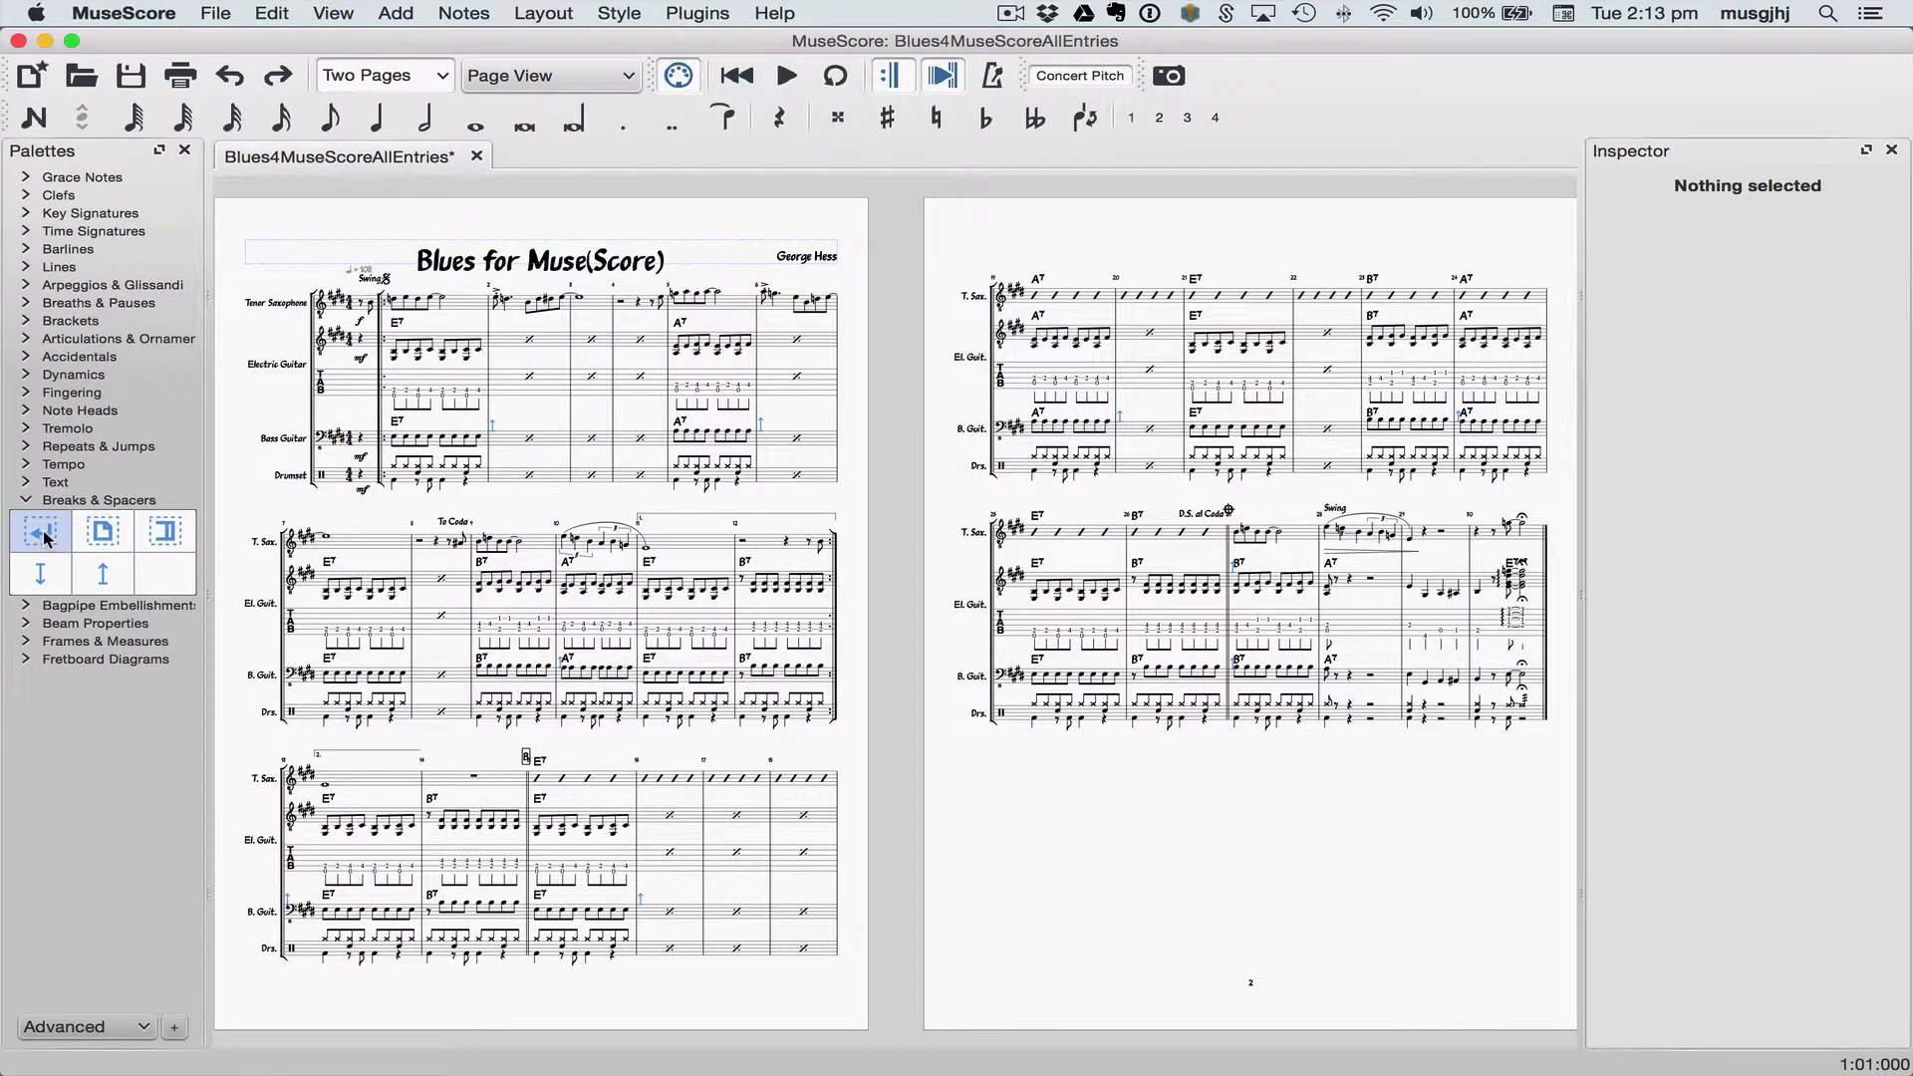
# Drop line breaks onto measures 26, 14 and 10 from the Breaks & Spacers palette
pyautogui.moveTo(43, 538); pyautogui.dragTo(1170, 545)
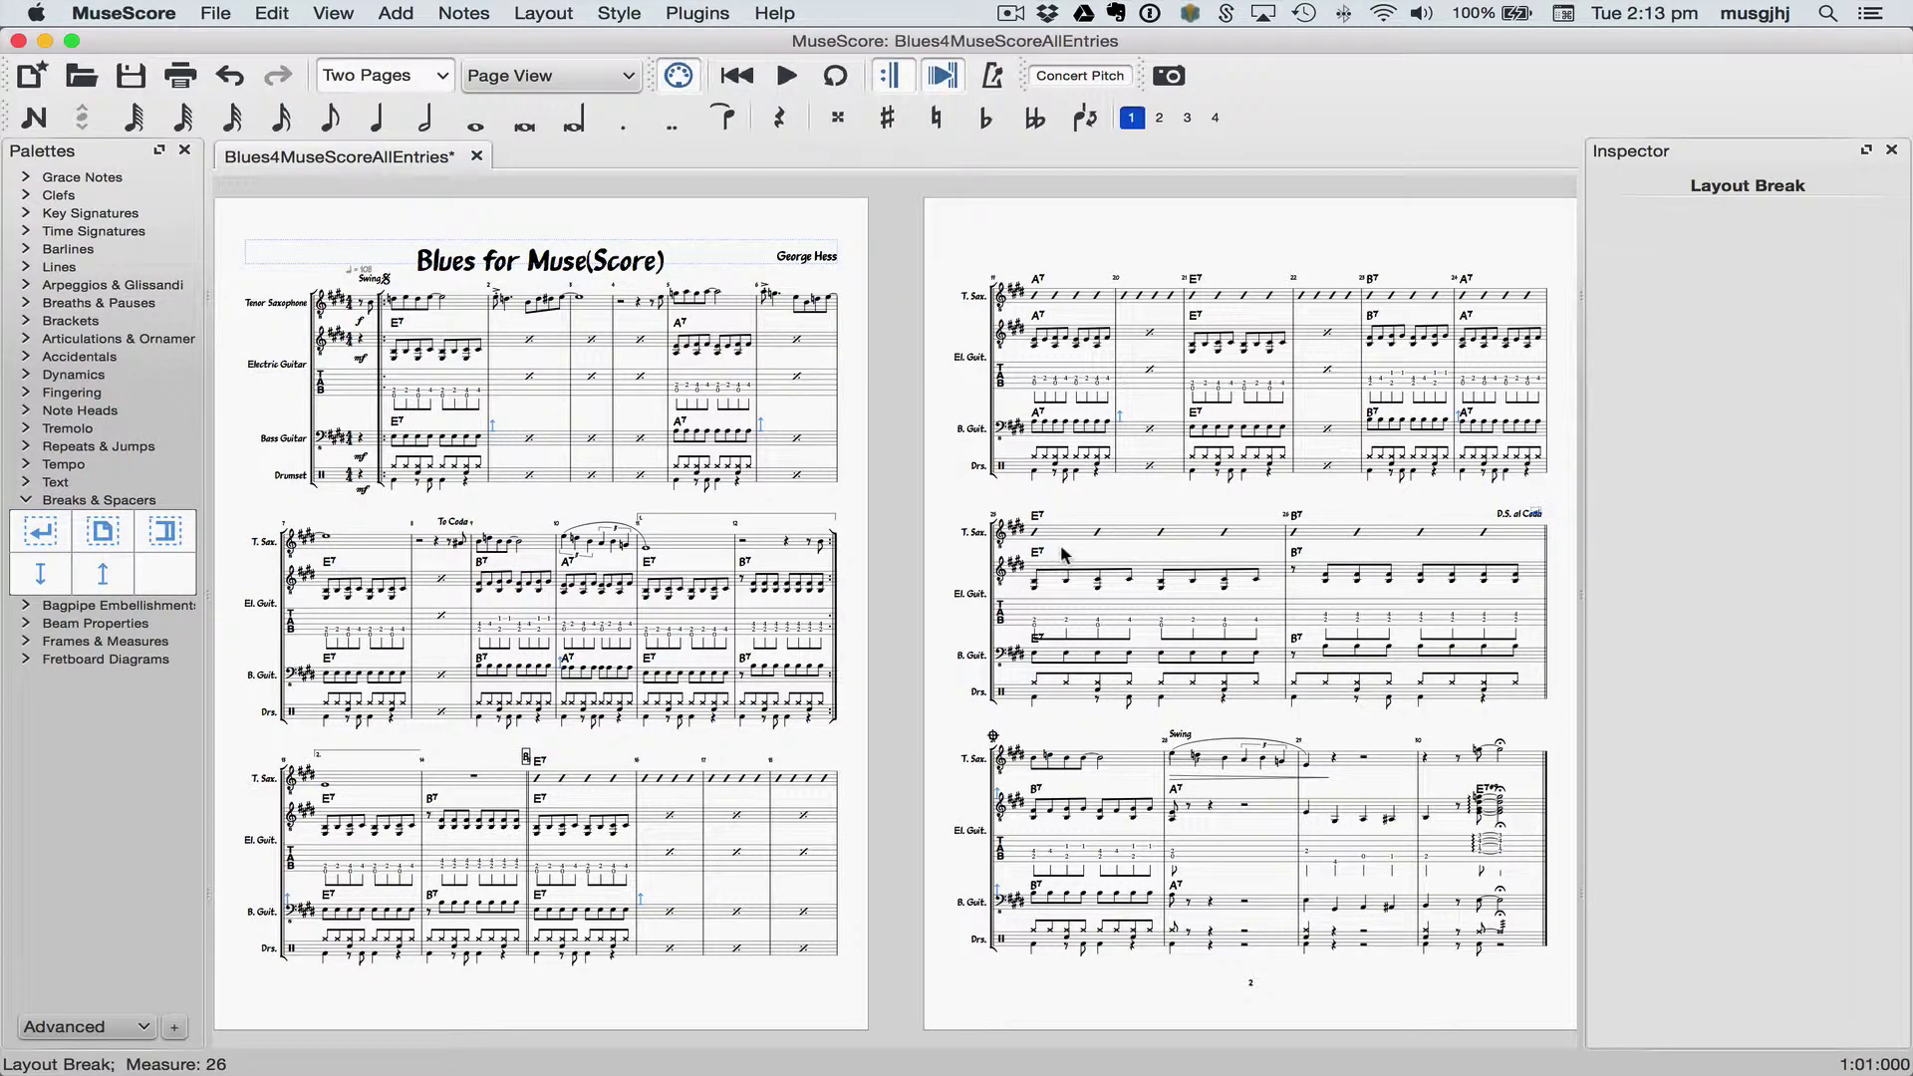
pyautogui.hscroll(-1, 947, 548)
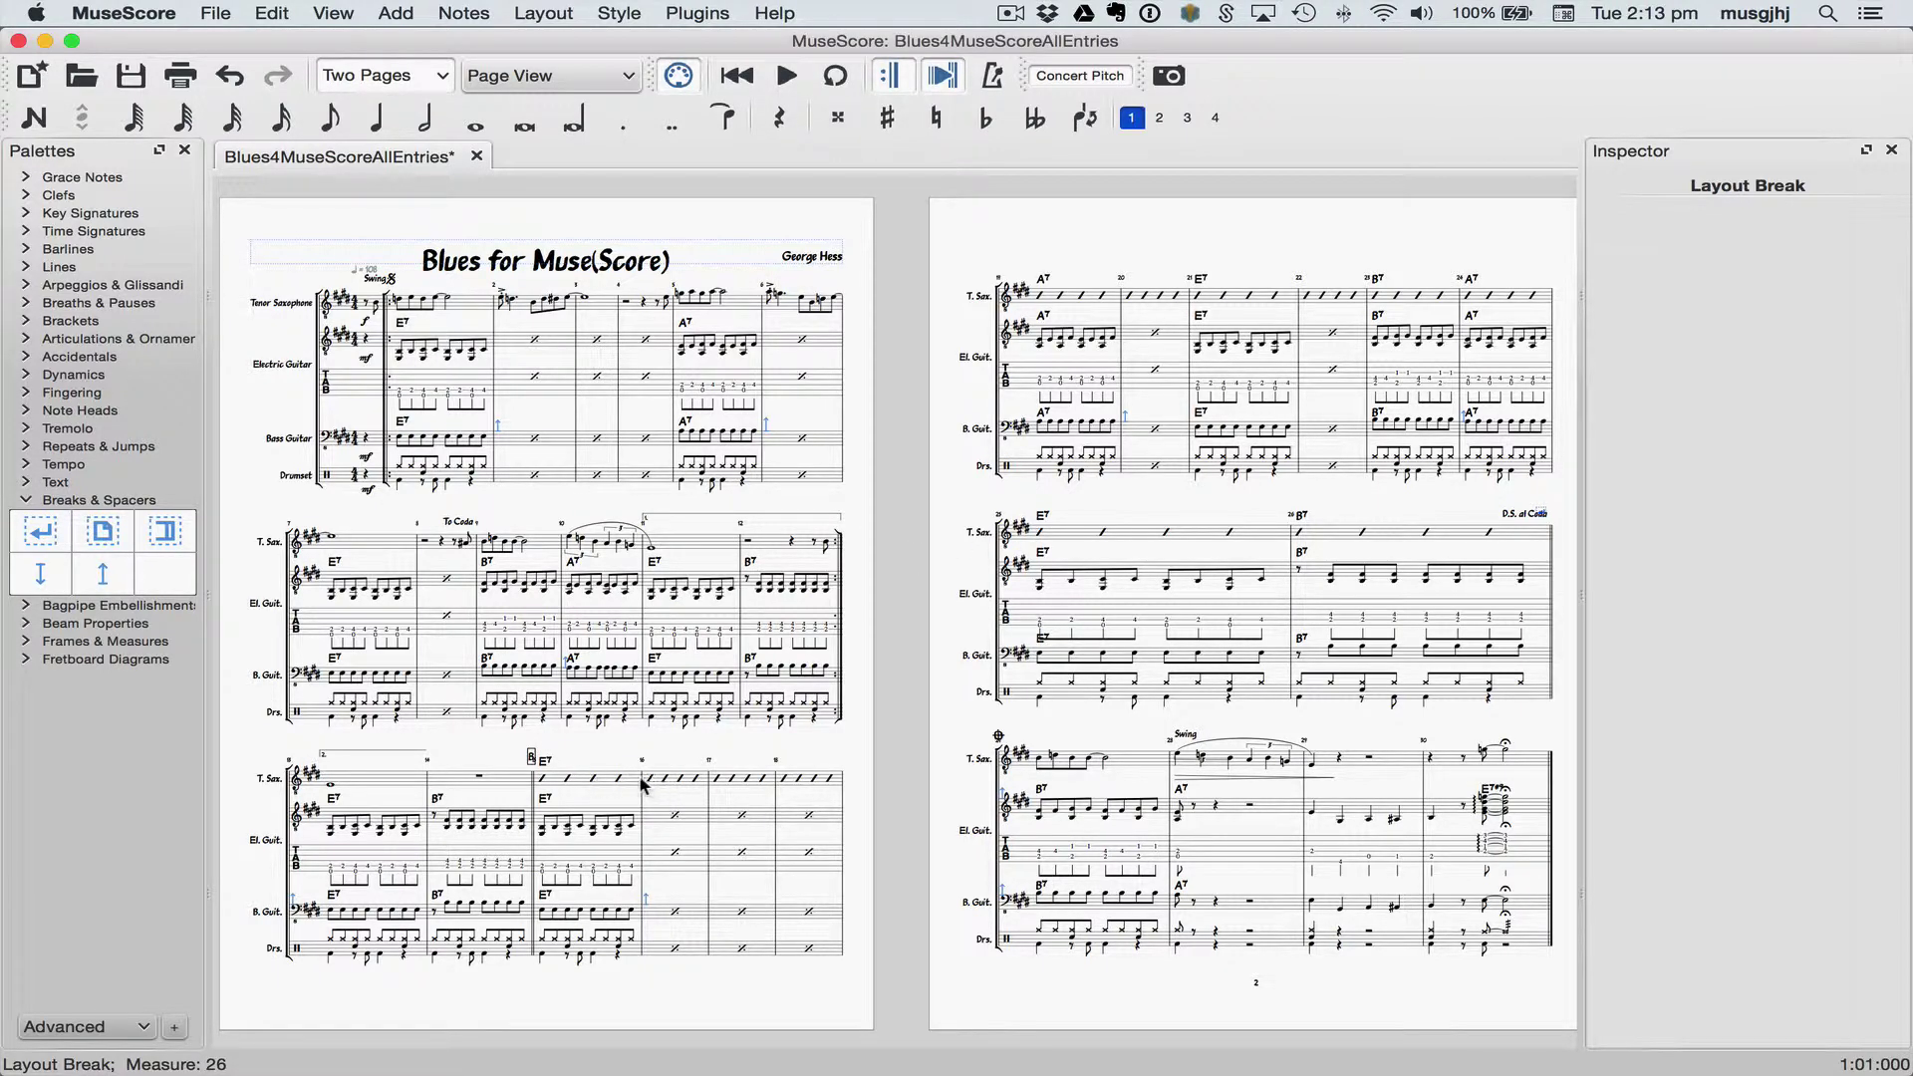
pyautogui.moveTo(48, 541); pyautogui.dragTo(476, 780)
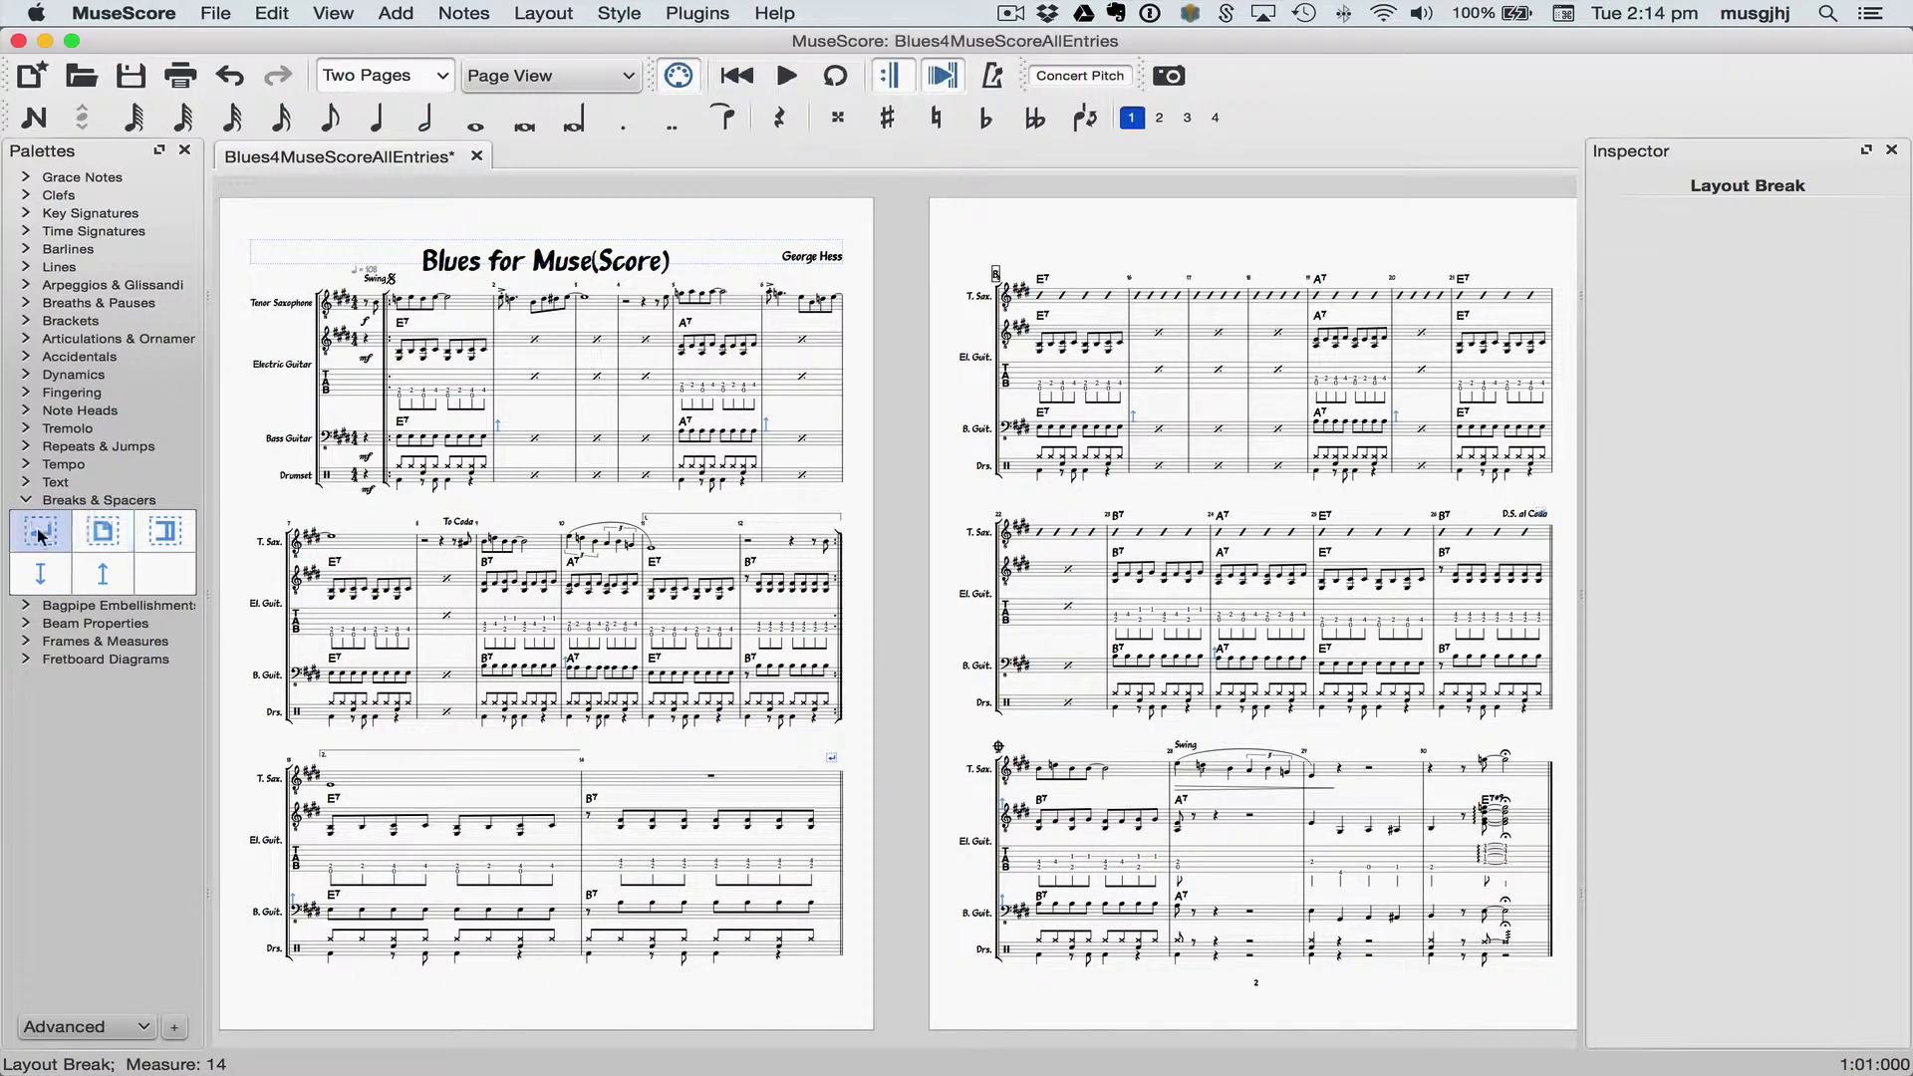
pyautogui.moveTo(37, 536); pyautogui.dragTo(602, 542)
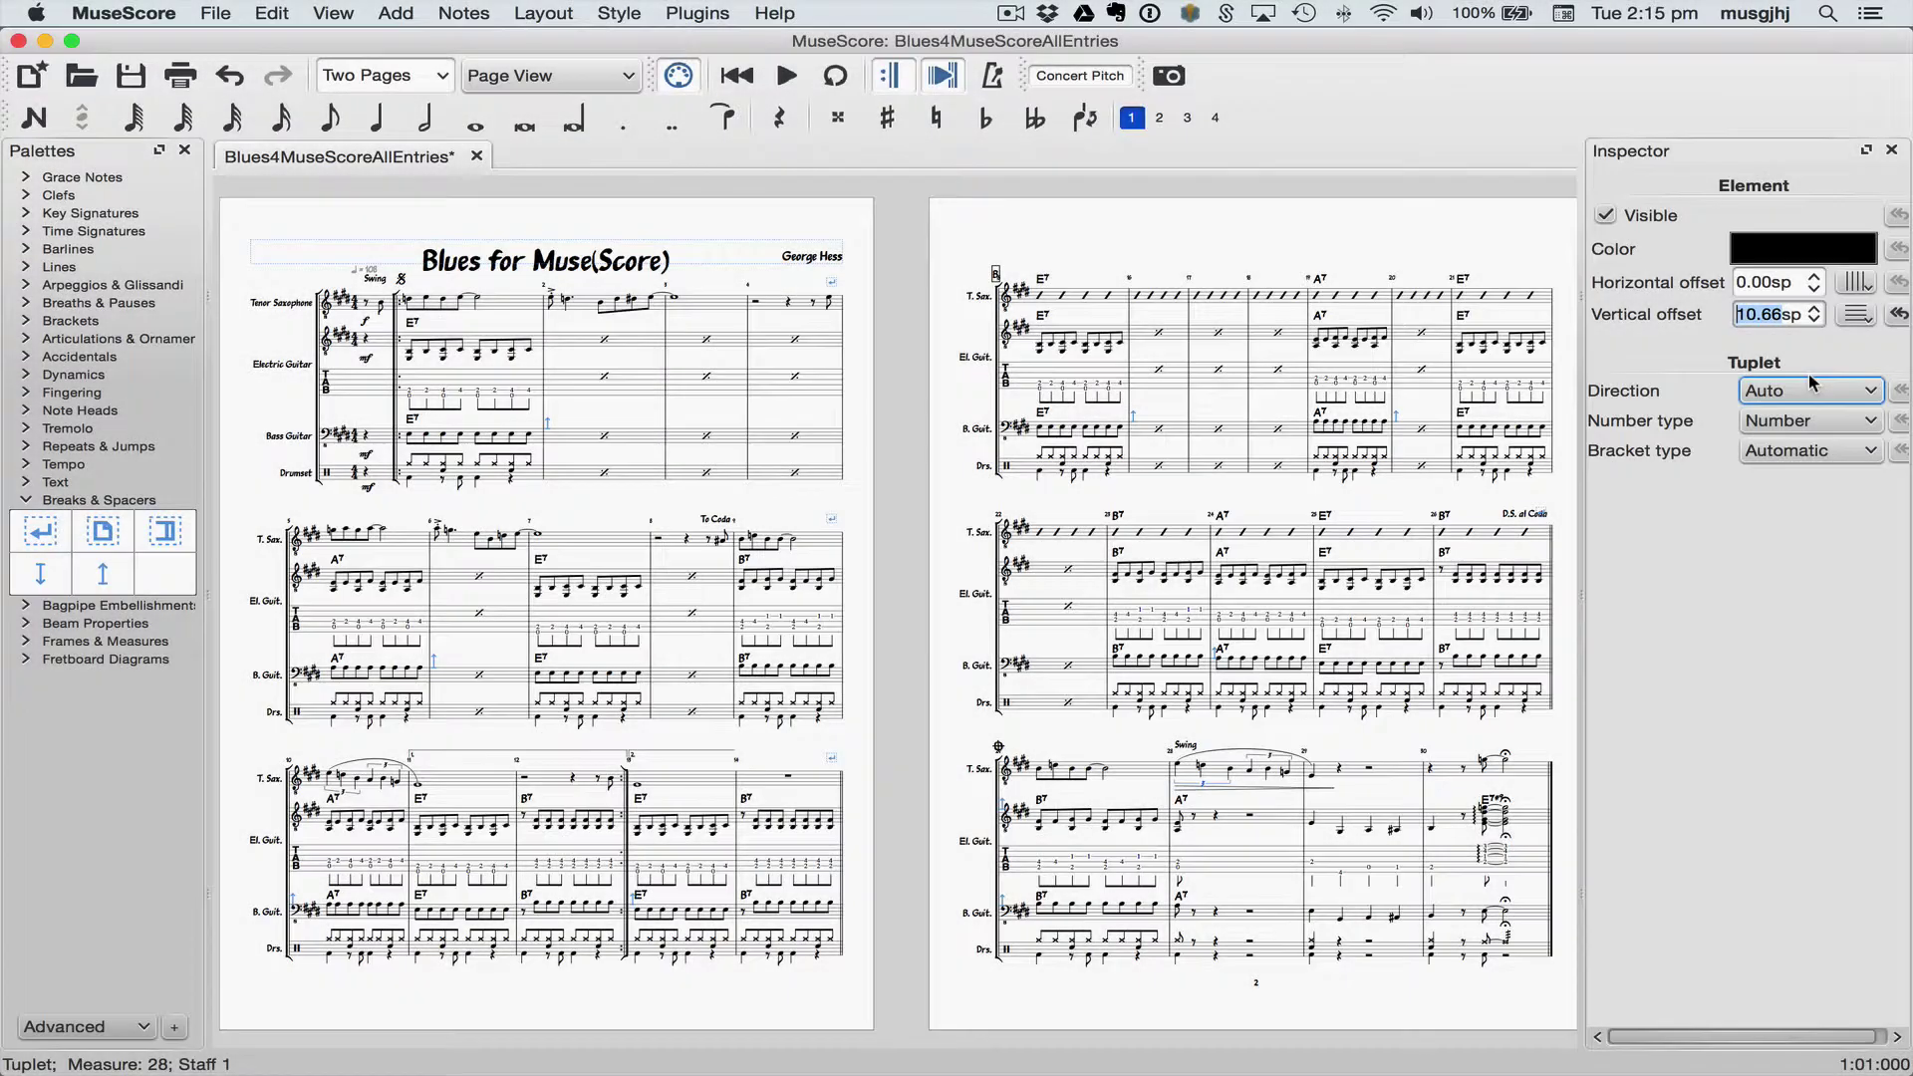
# Select measure 28 on the saxophone staff and insert a horizontal frame before it
pyautogui.click(1133, 773)
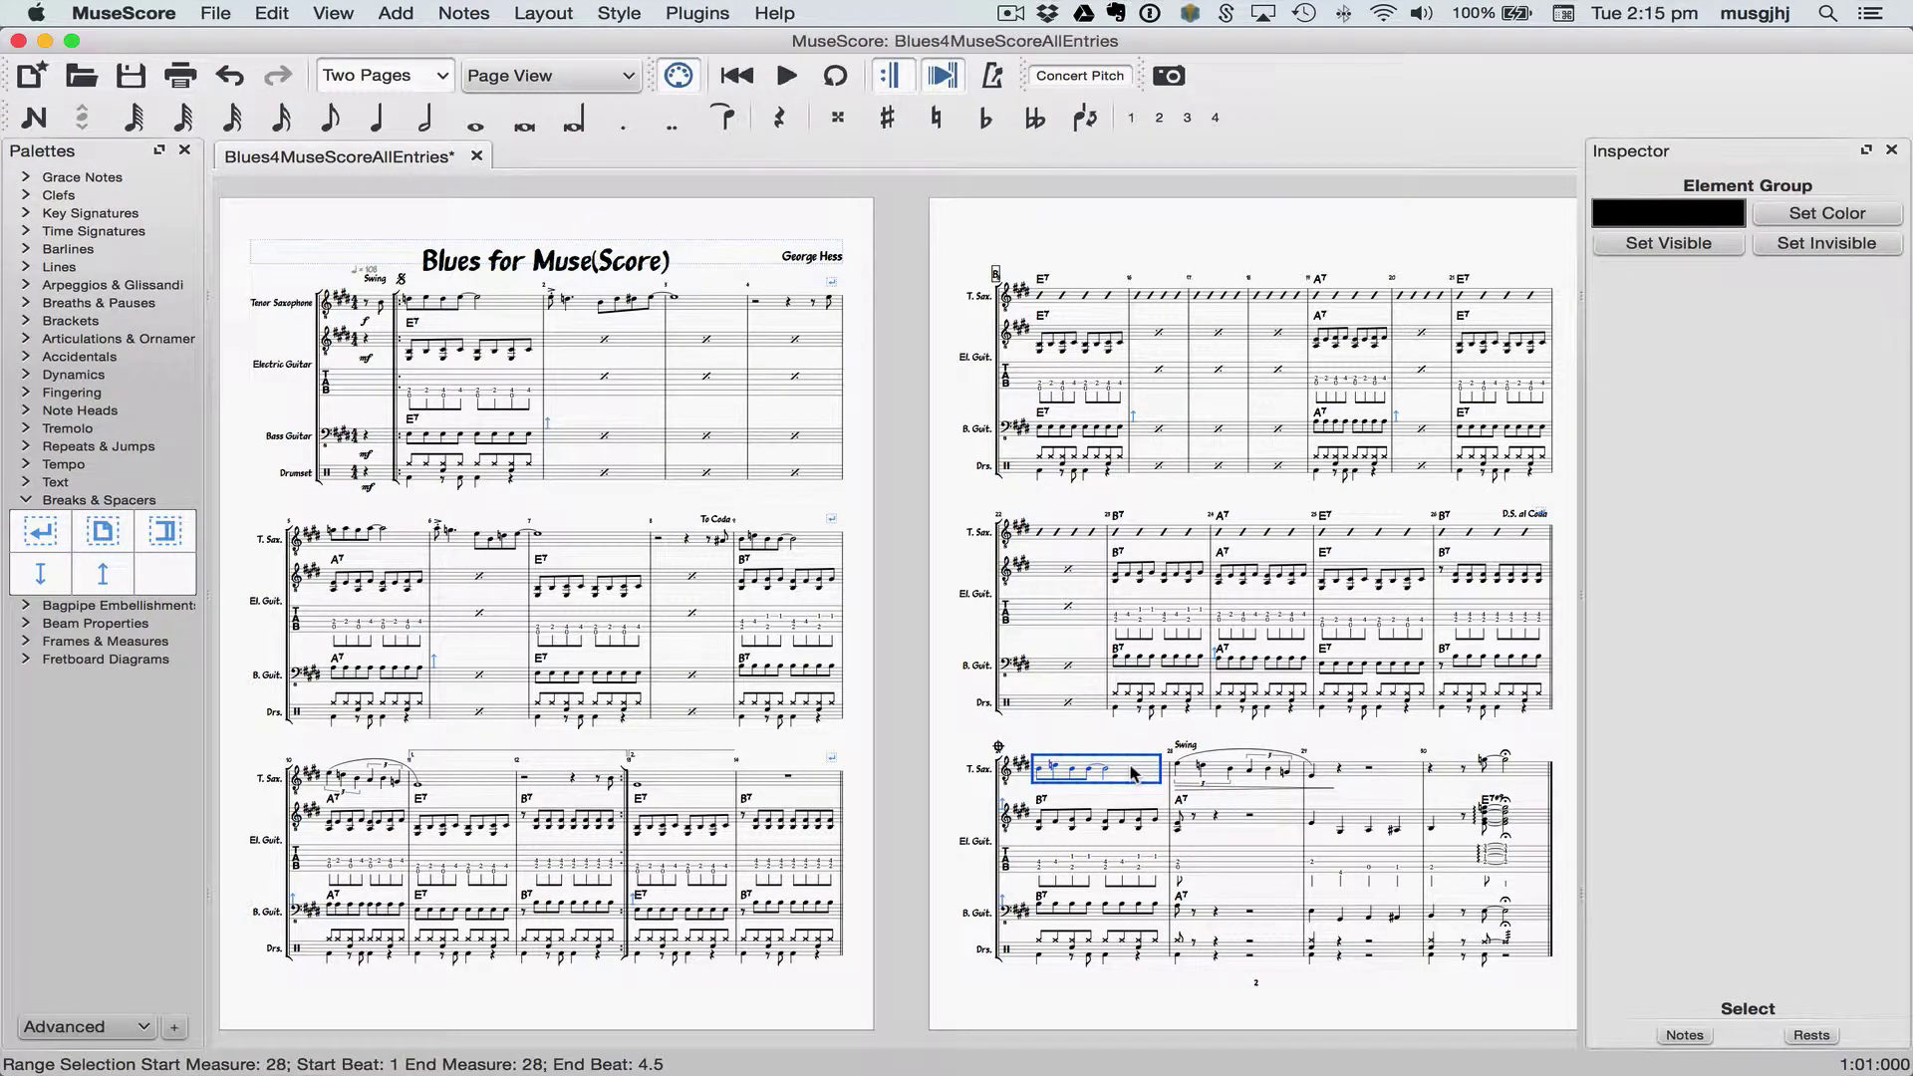
pyautogui.click(394, 16)
pyautogui.moveTo(448, 65)
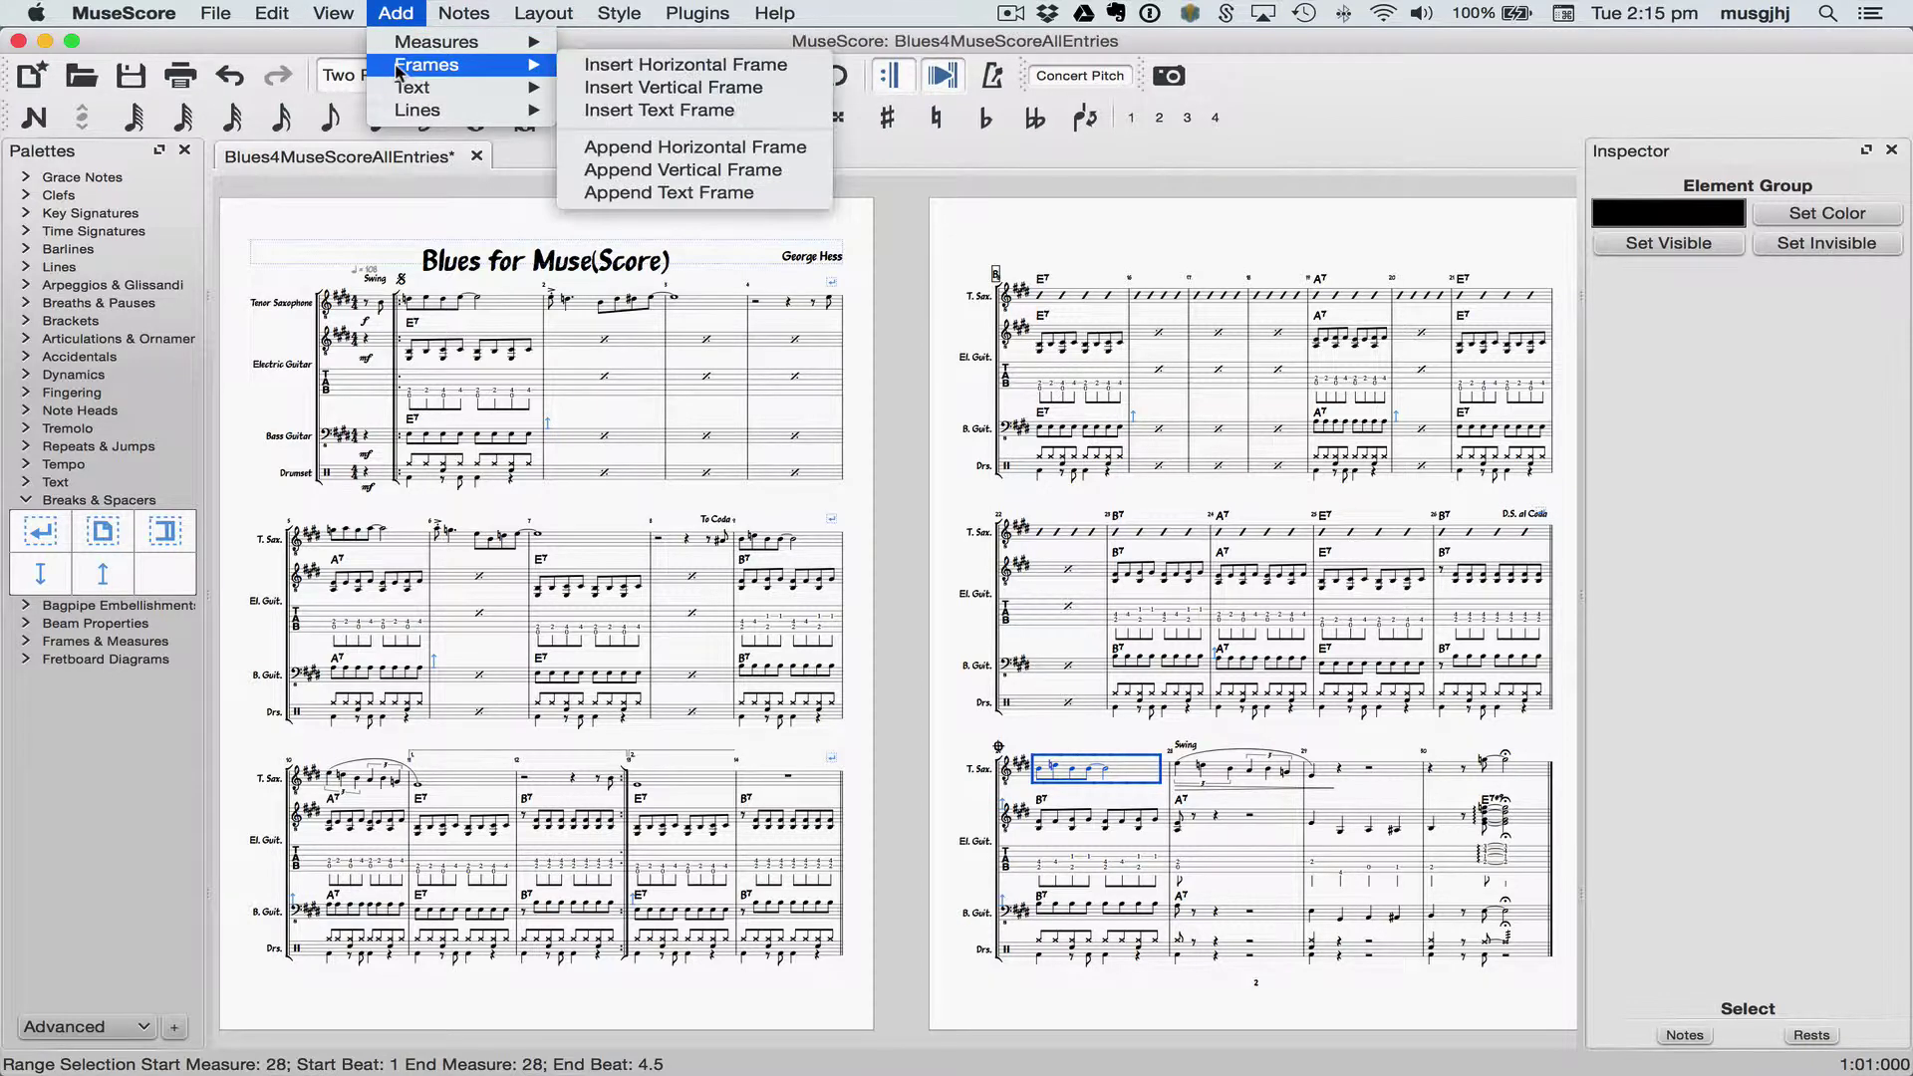
pyautogui.click(642, 64)
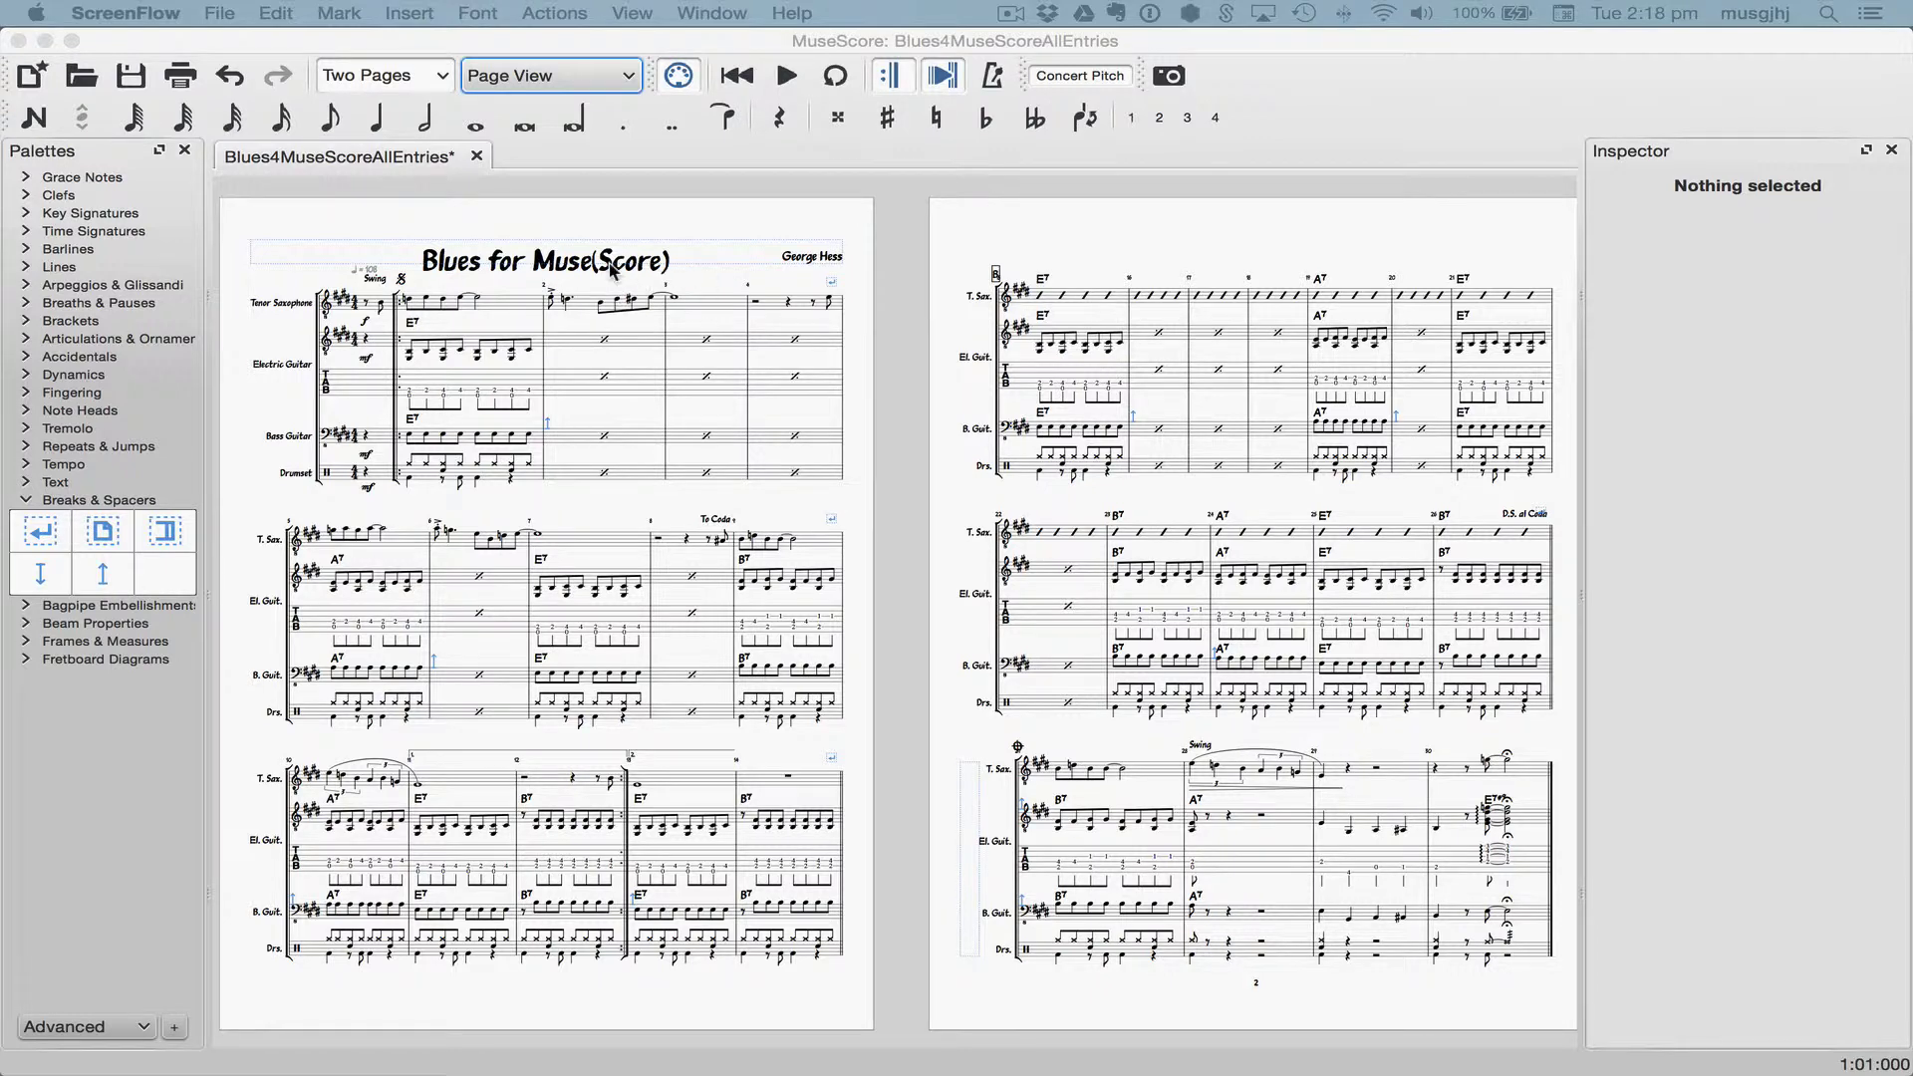
# Select the title and shift it right to a 3.50sp horizontal offset
pyautogui.click(578, 269)
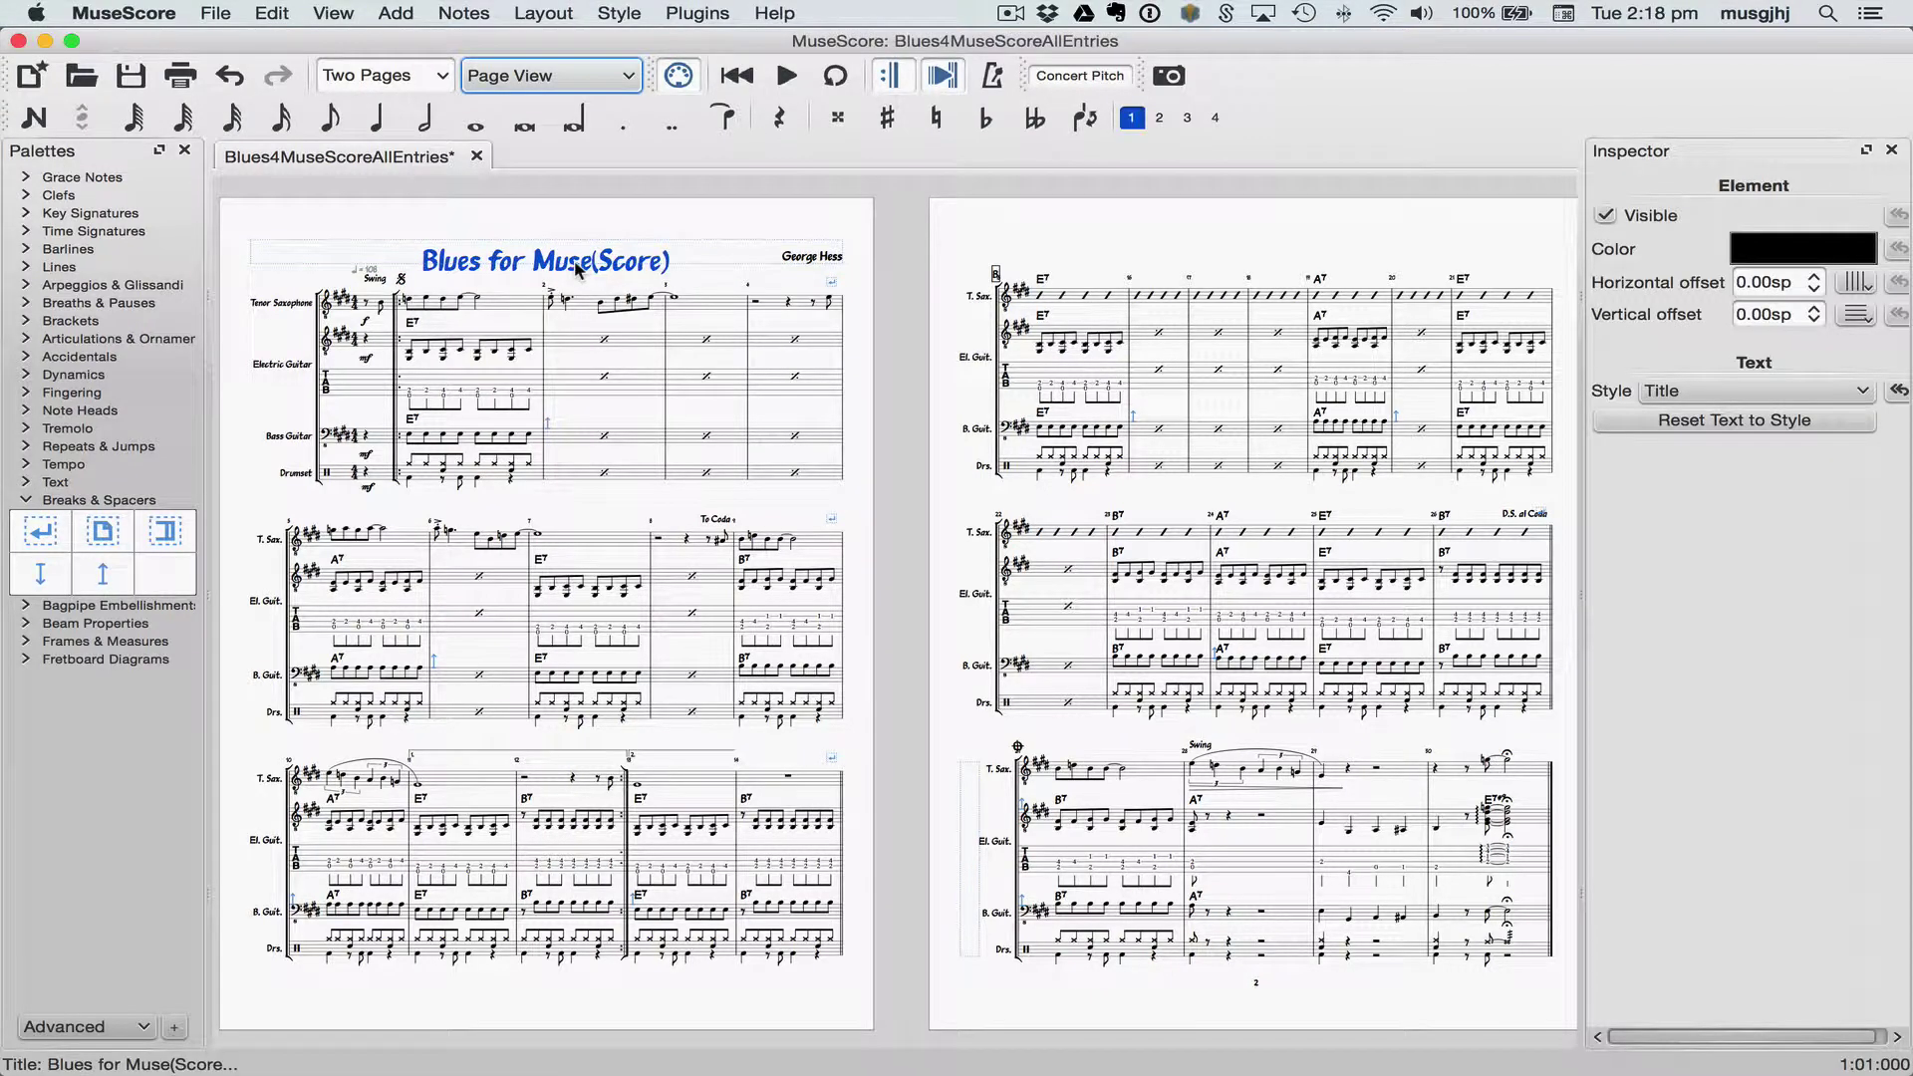
pyautogui.click(1768, 283)
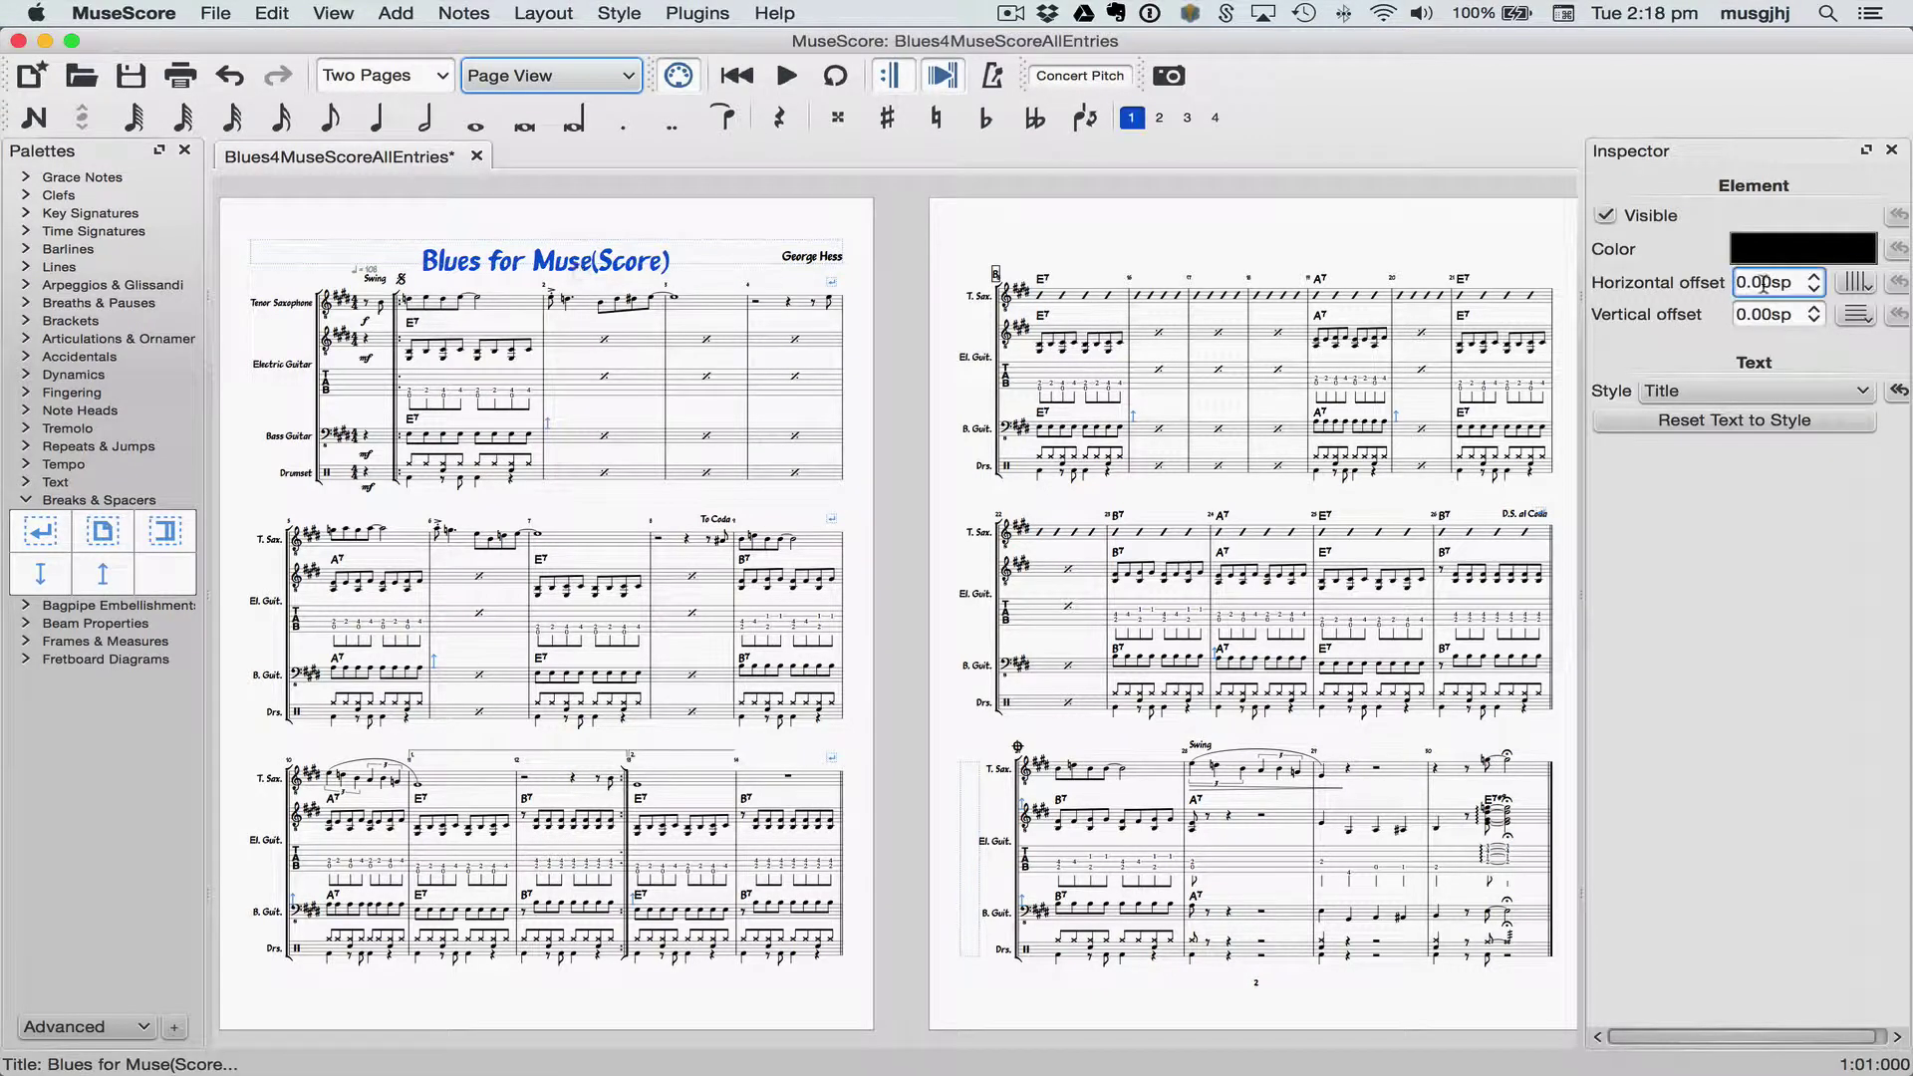
pyautogui.click(1816, 279)
pyautogui.click(1816, 279)
pyautogui.click(1816, 279)
pyautogui.click(1816, 279)
pyautogui.click(1816, 279)
pyautogui.click(1816, 279)
pyautogui.click(1816, 279)
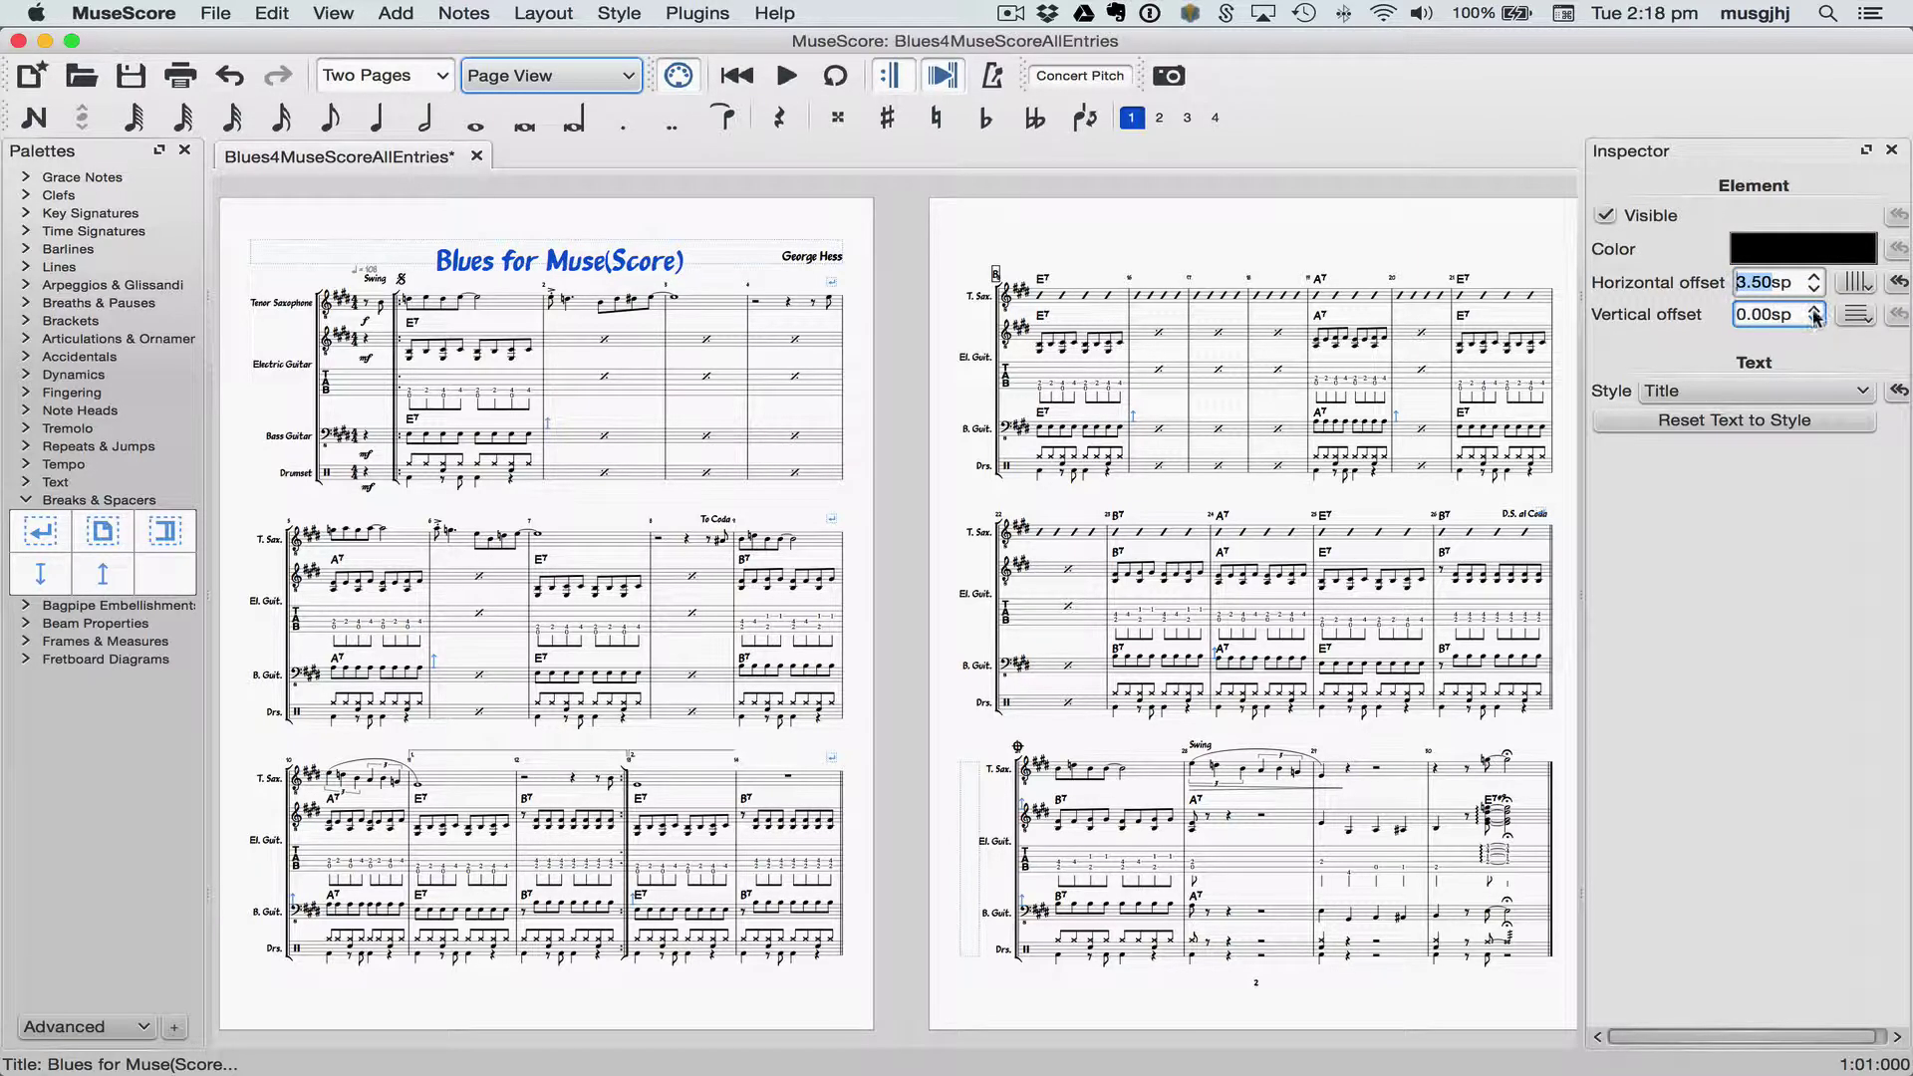
# Raise the title higher on the page with a negative vertical offset
pyautogui.click(1815, 311)
pyautogui.click(1816, 321)
pyautogui.click(1816, 321)
pyautogui.click(1816, 321)
pyautogui.click(1815, 321)
pyautogui.click(1816, 321)
pyautogui.click(1815, 321)
pyautogui.click(1816, 321)
pyautogui.click(1816, 321)
pyautogui.click(1816, 321)
# Lower the composer credit to a 3.00sp vertical offset
pyautogui.click(815, 257)
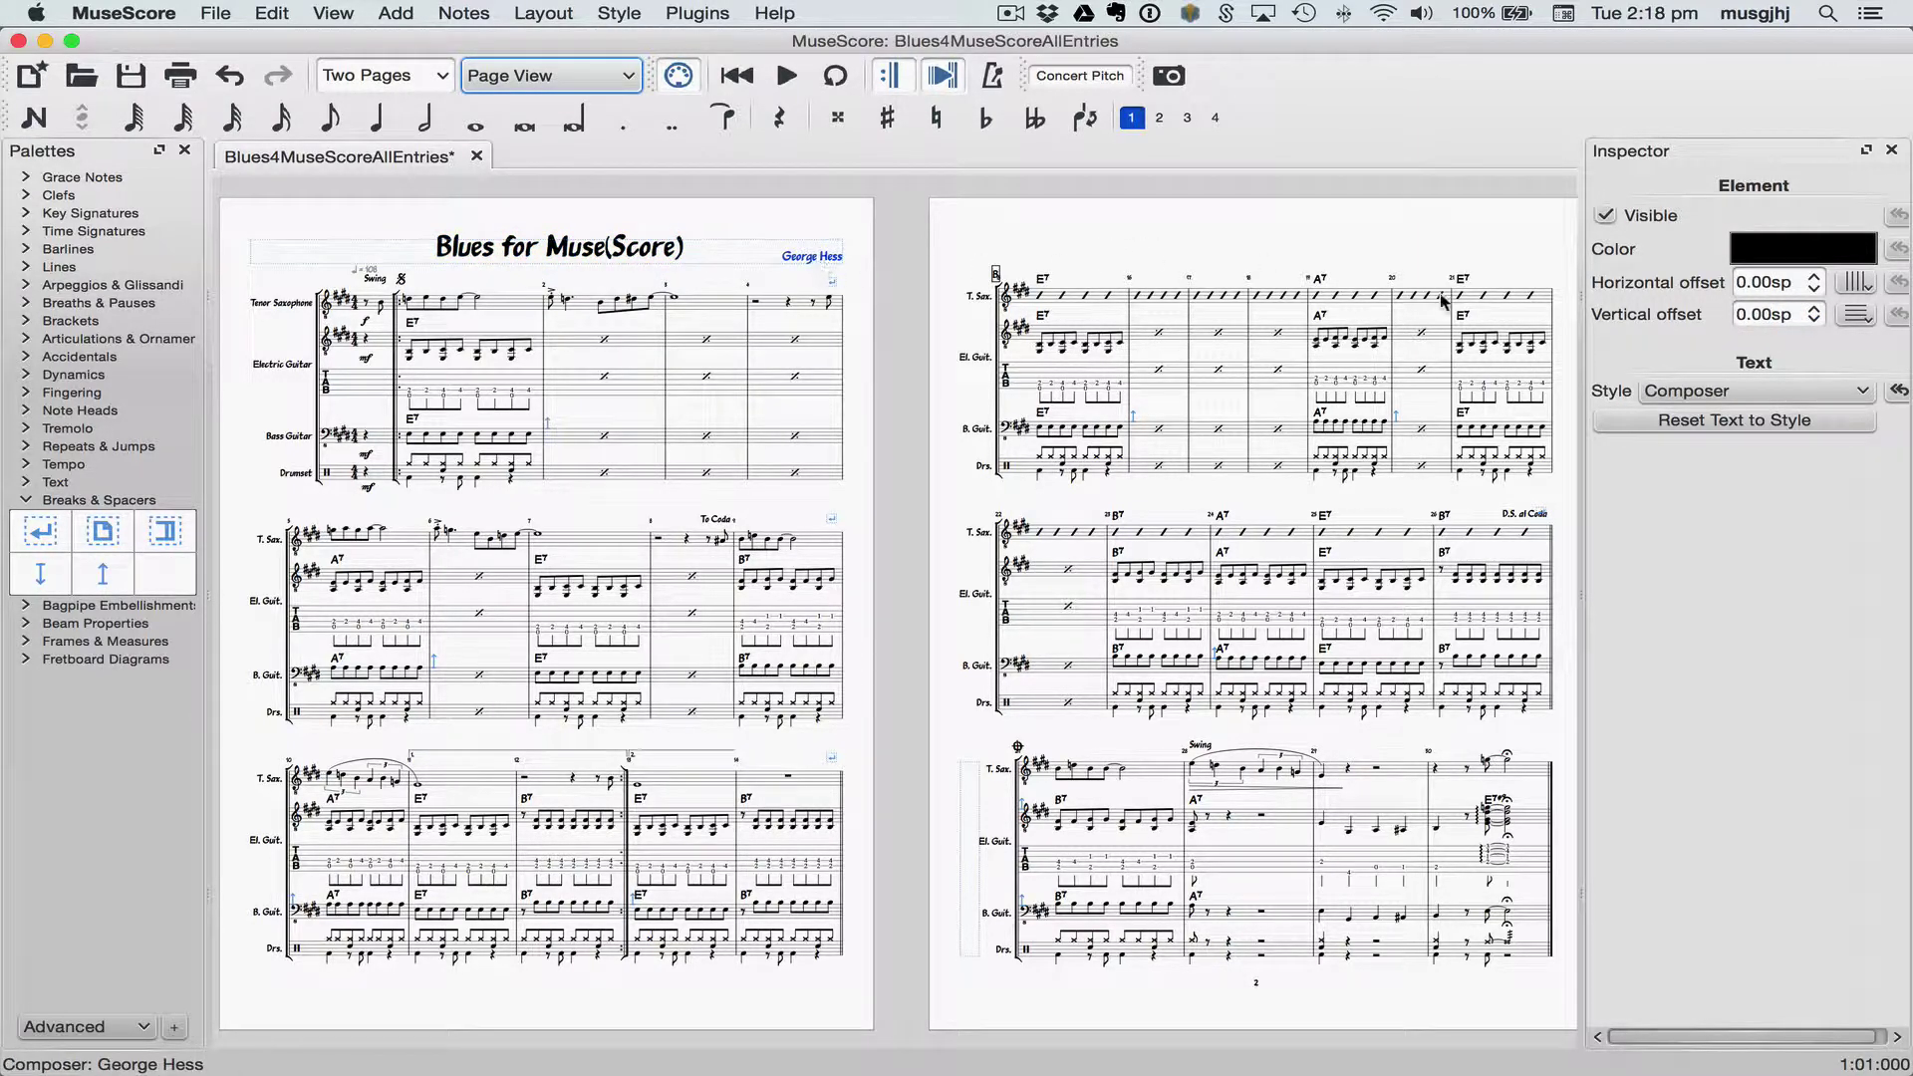
pyautogui.click(1816, 308)
pyautogui.click(1816, 308)
pyautogui.click(1816, 308)
pyautogui.click(1815, 308)
pyautogui.click(1816, 308)
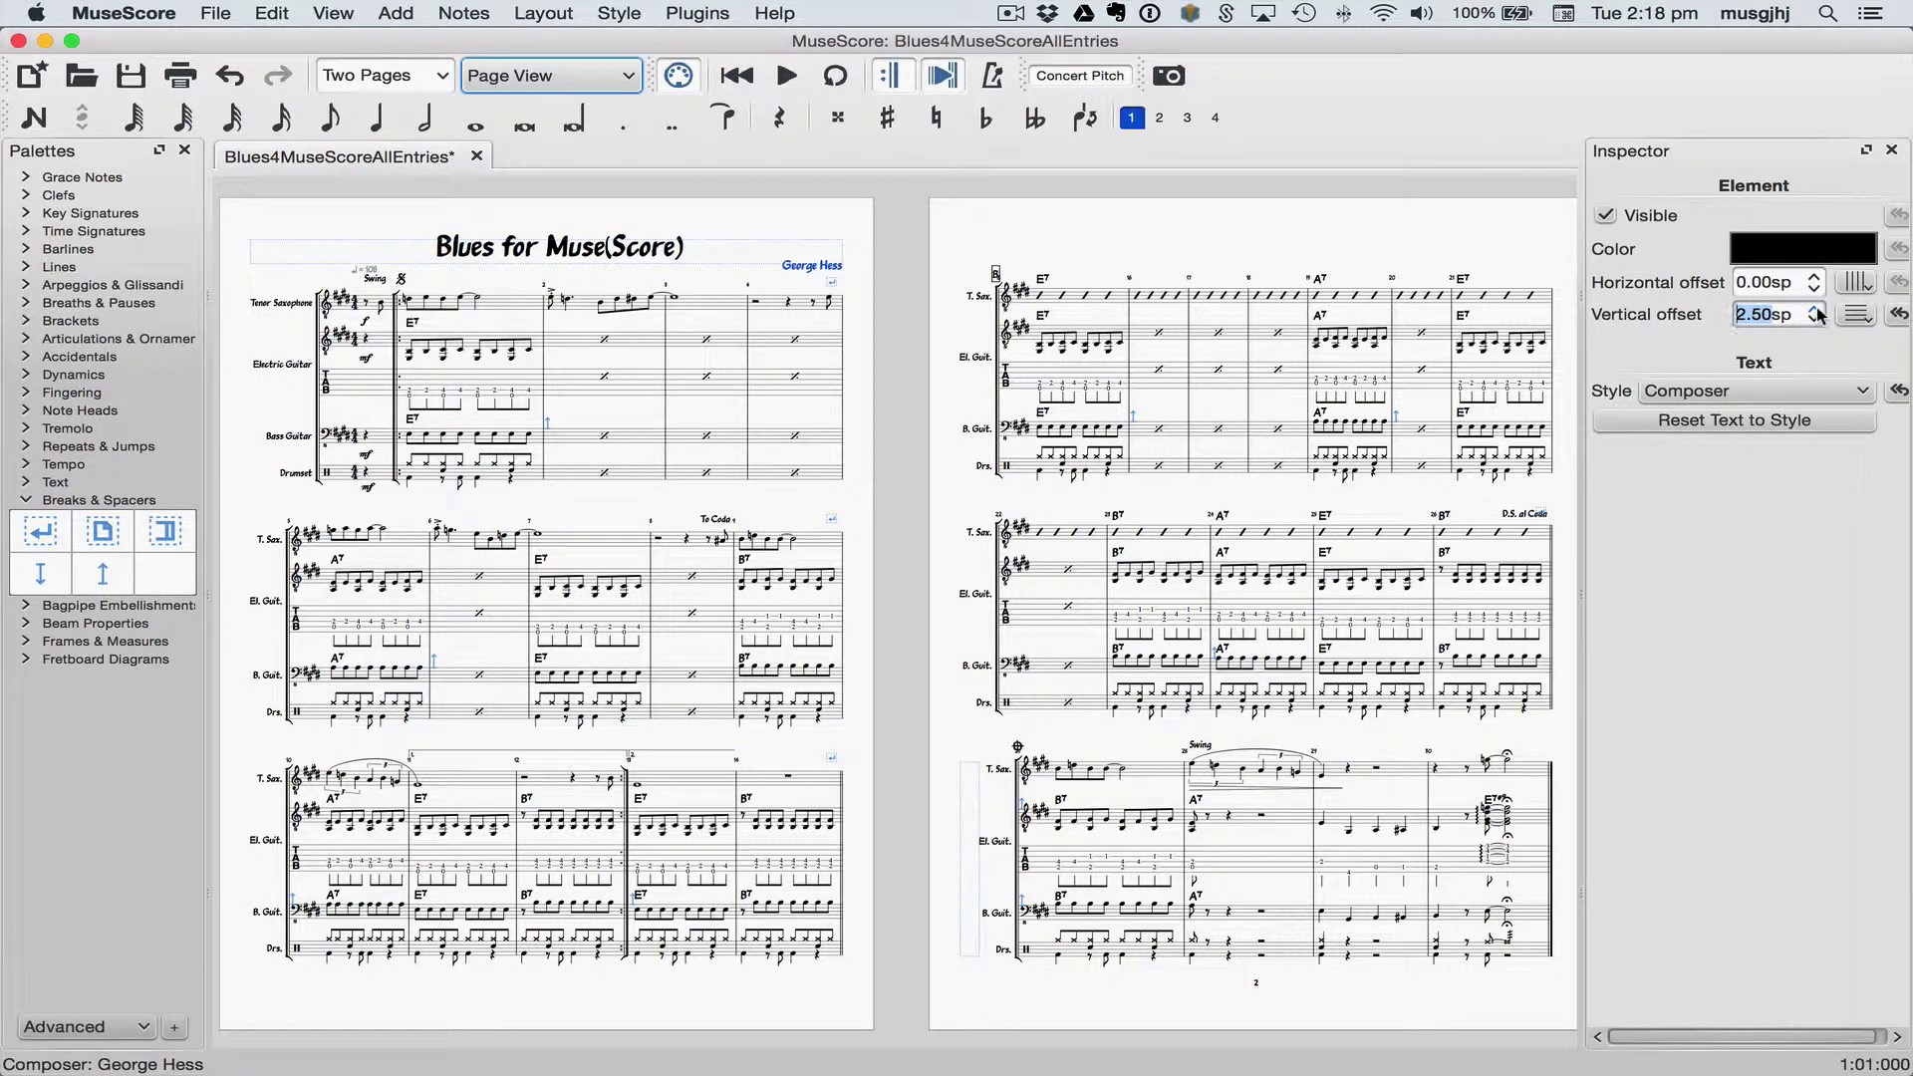
pyautogui.click(1816, 308)
# At 200% zoom, lower the Swing text to a 1.00sp vertical offset
pyautogui.press('super+0')
pyautogui.click(444, 79)
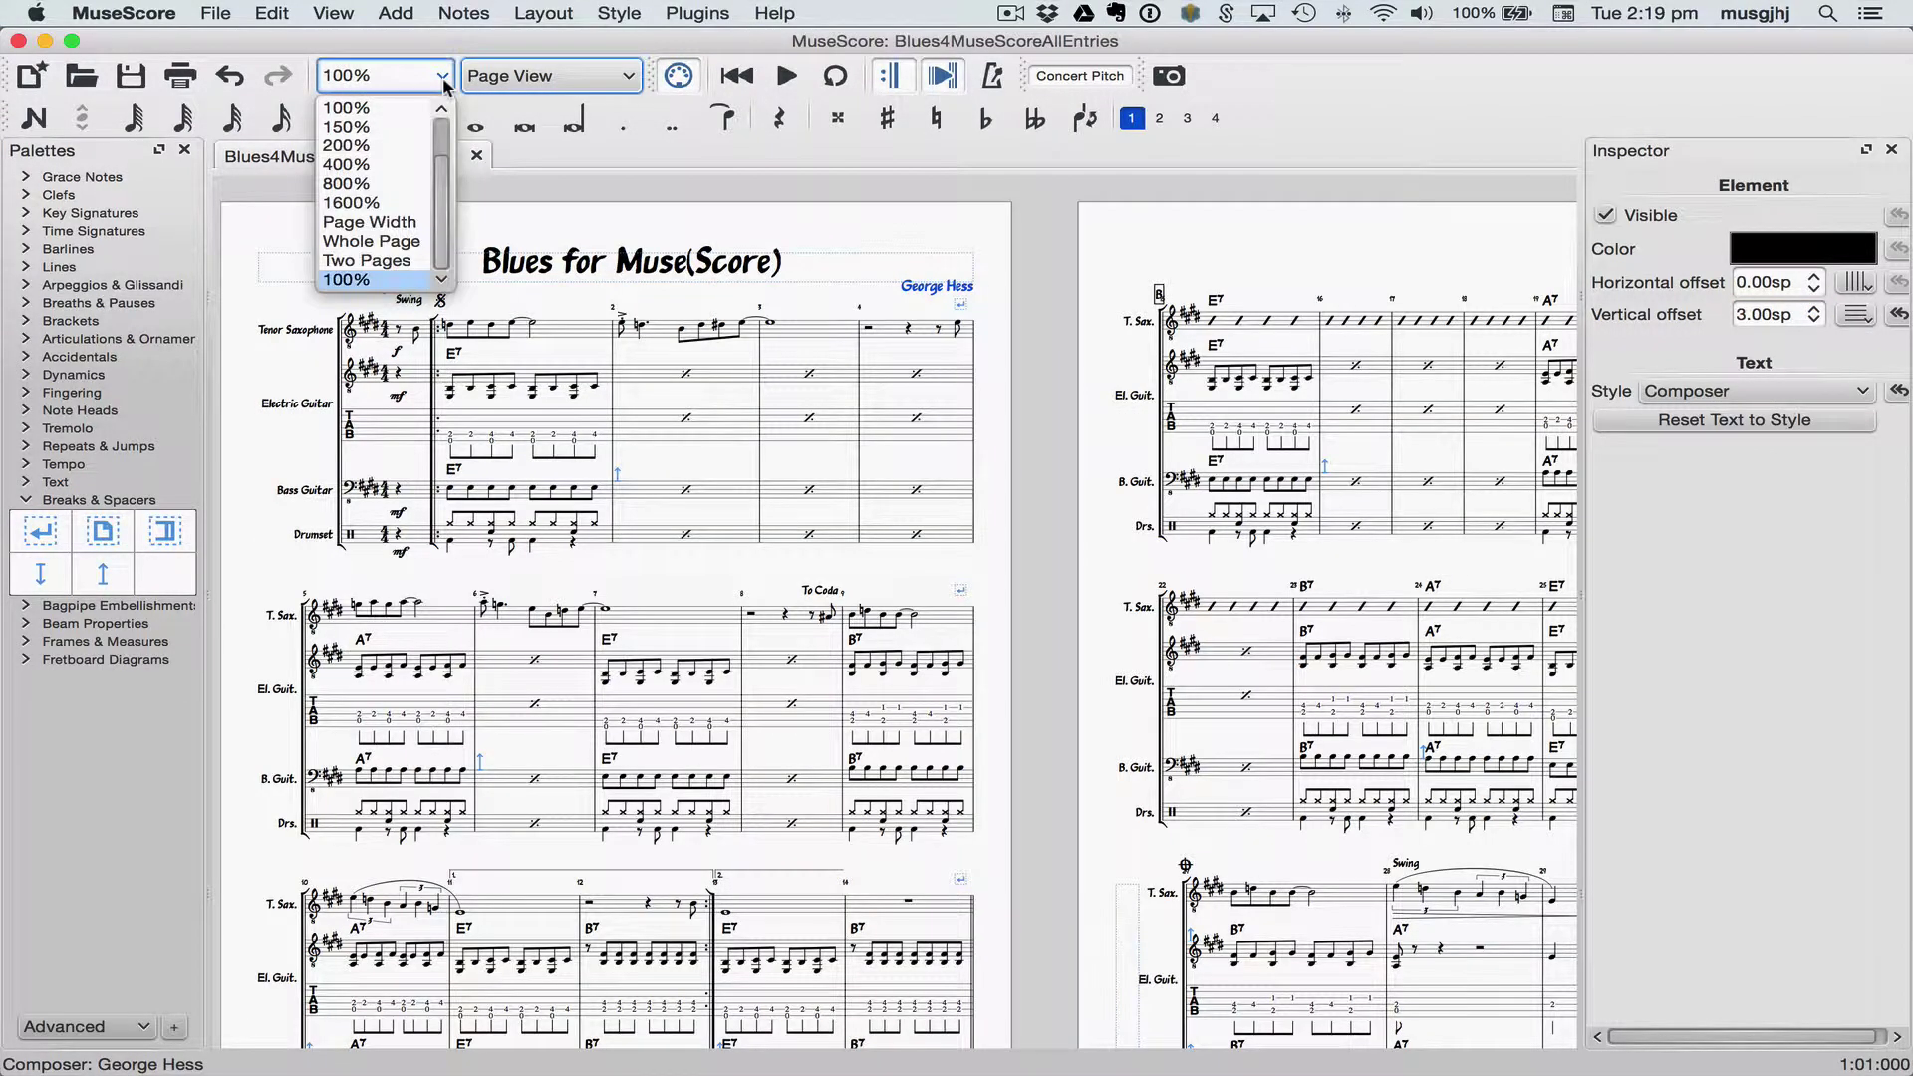
pyautogui.click(391, 146)
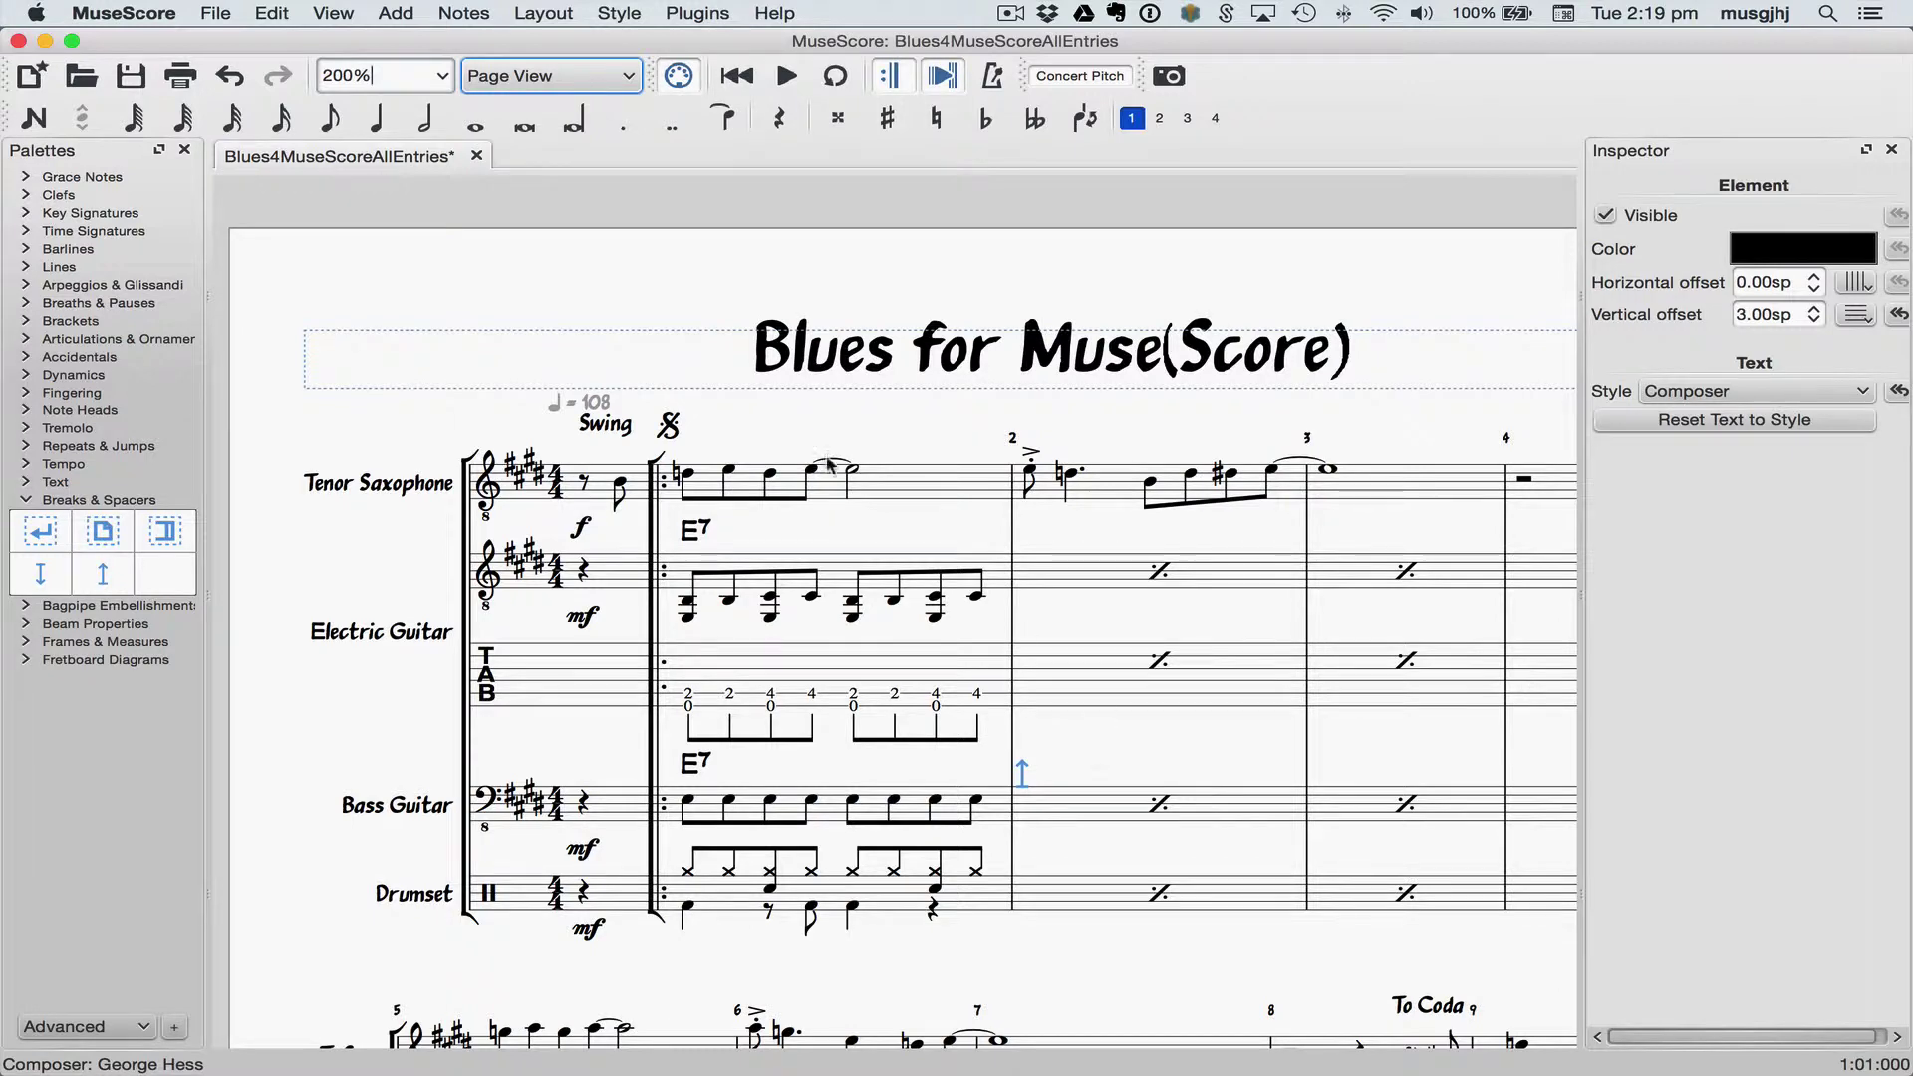
pyautogui.click(610, 427)
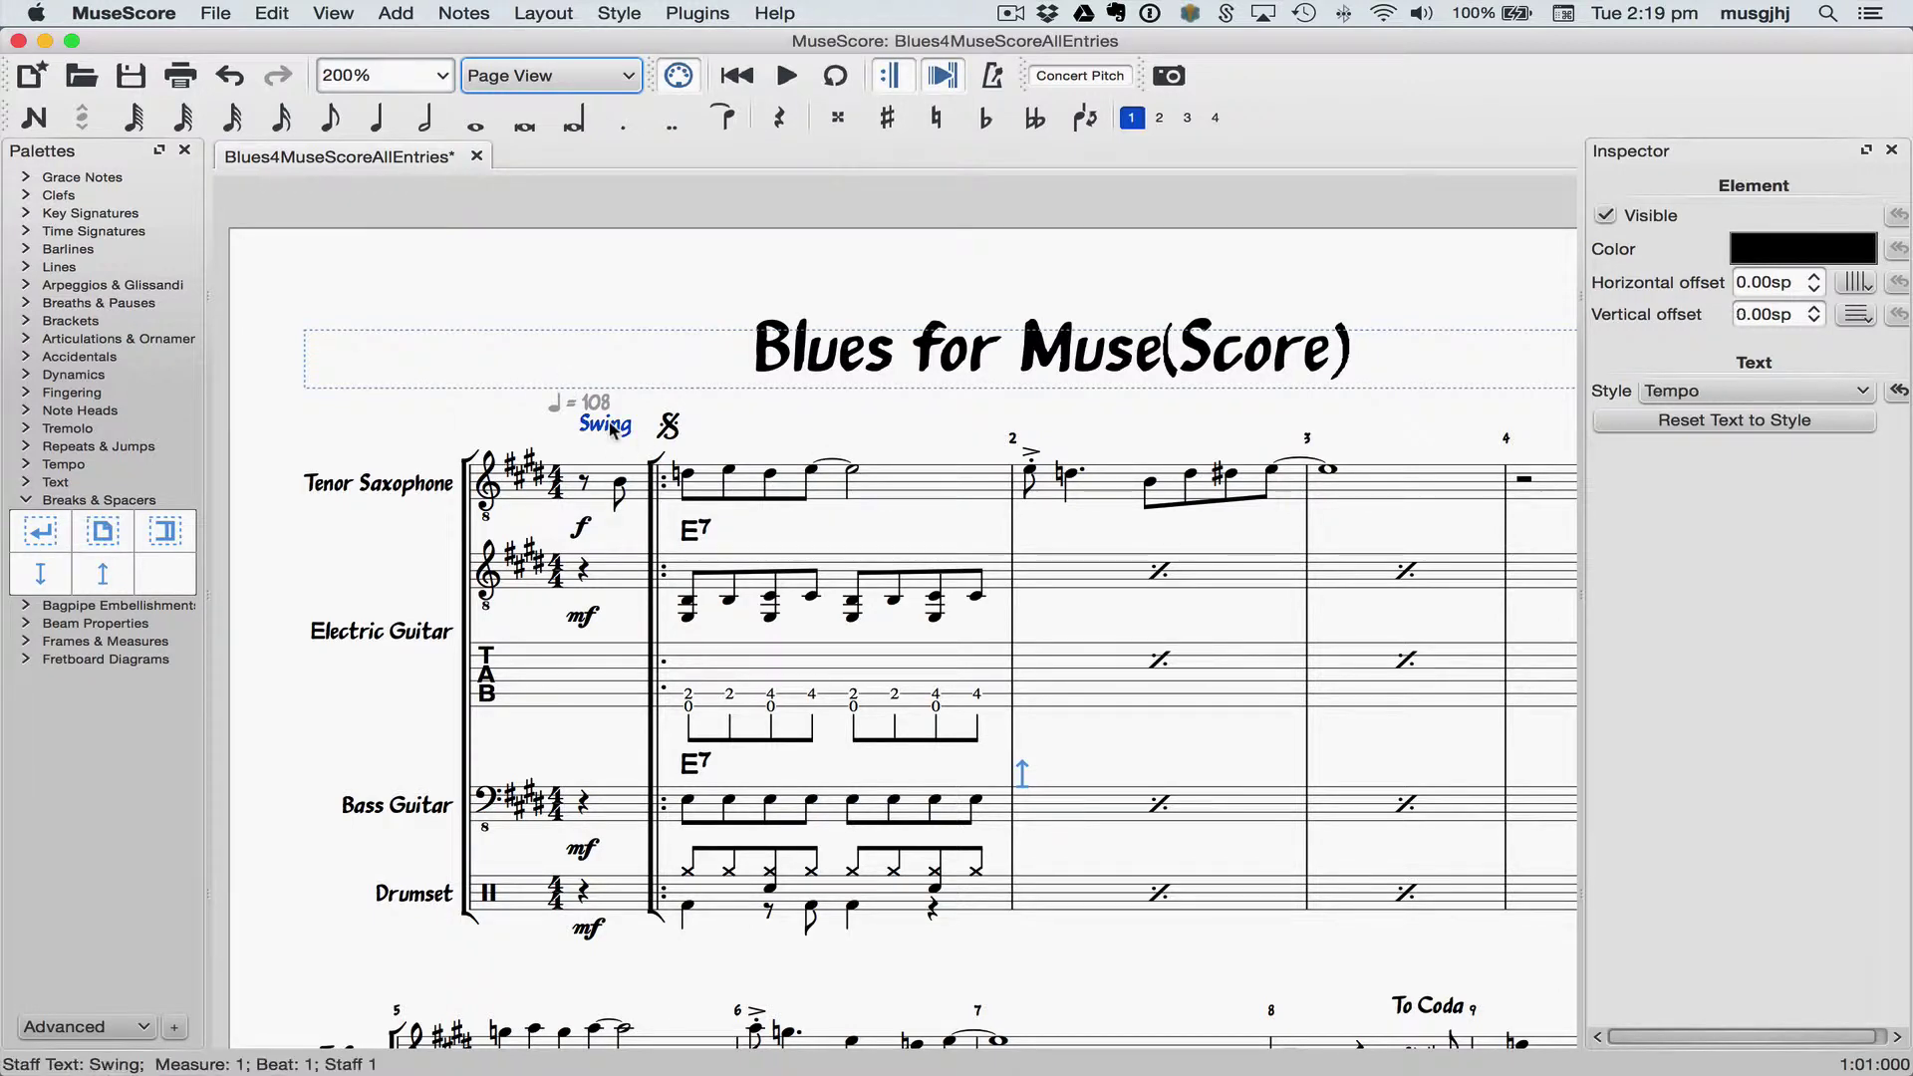
pyautogui.click(1816, 309)
pyautogui.click(1816, 313)
# Shift rehearsal mark B right to a 3.50sp horizontal offset
pyautogui.hscroll(2, 1131, 643)
pyautogui.hscroll(15, 1131, 643)
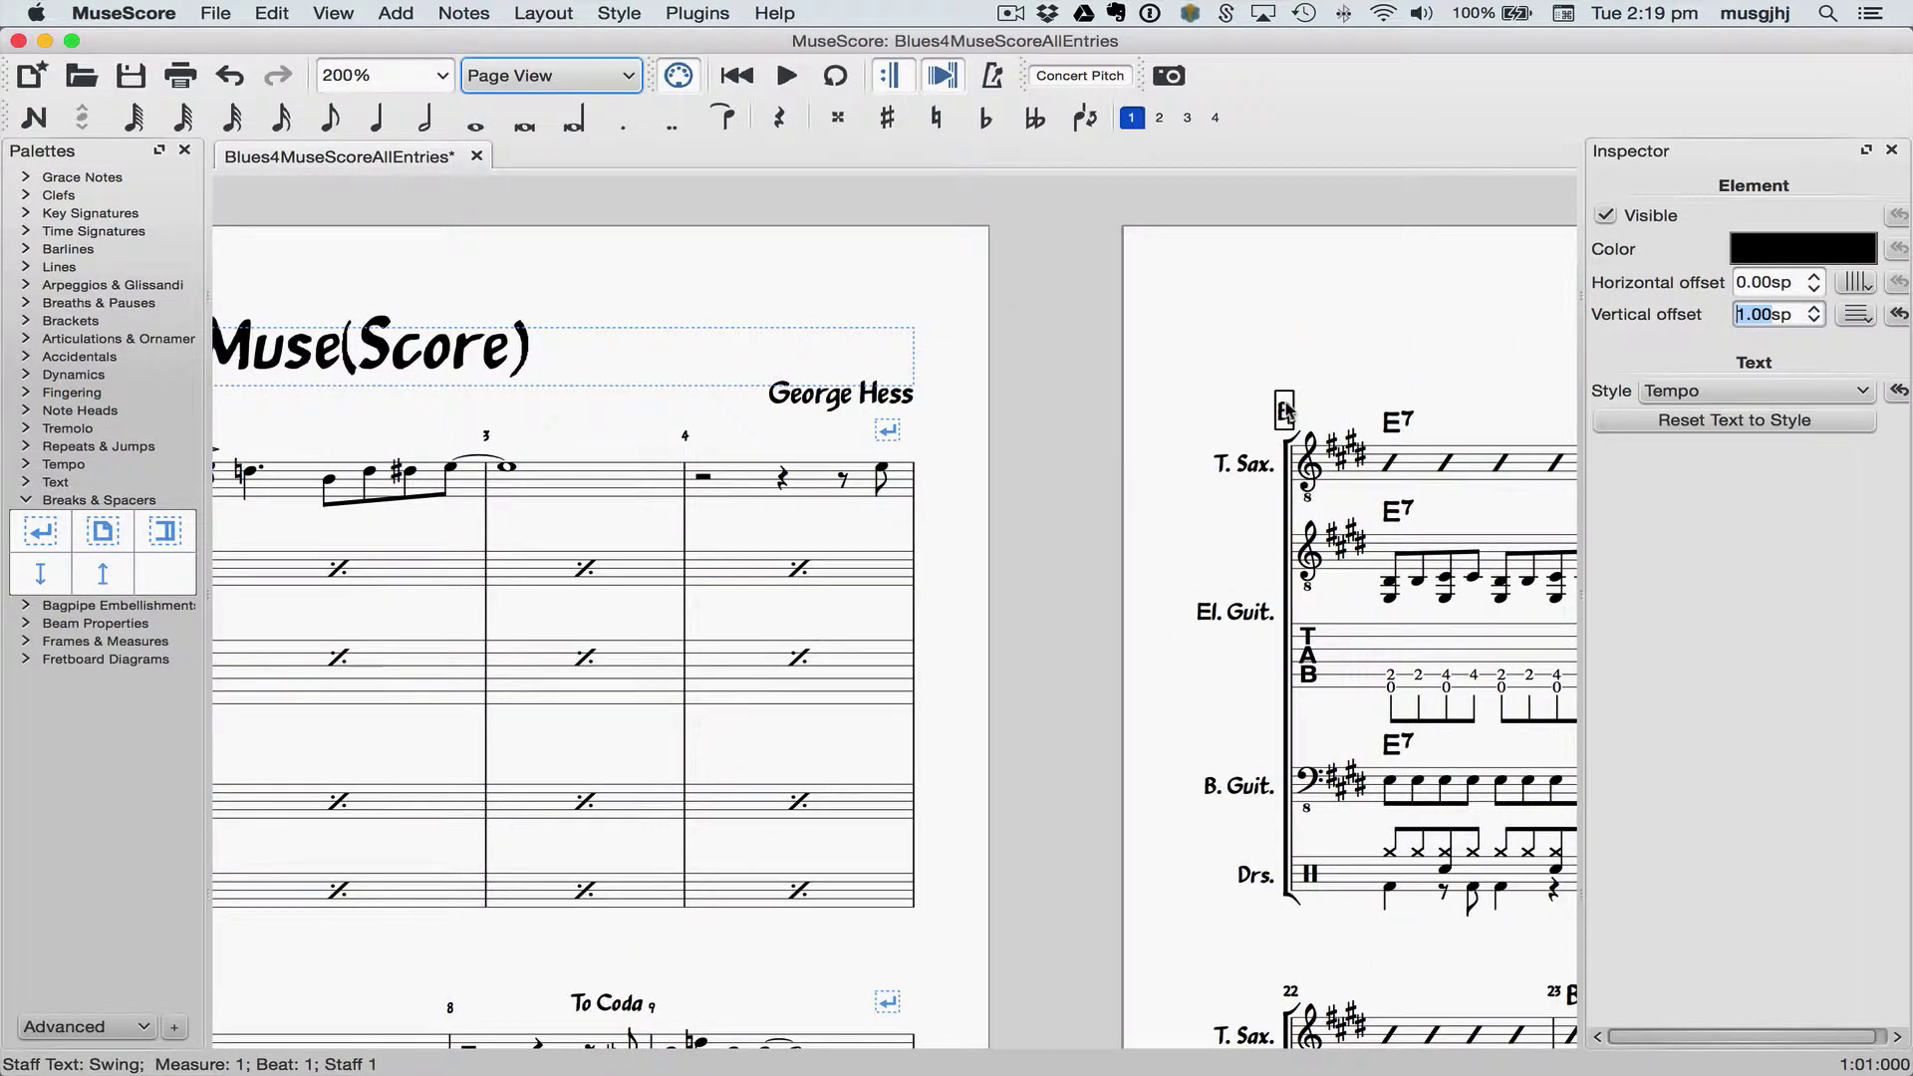
pyautogui.click(1286, 409)
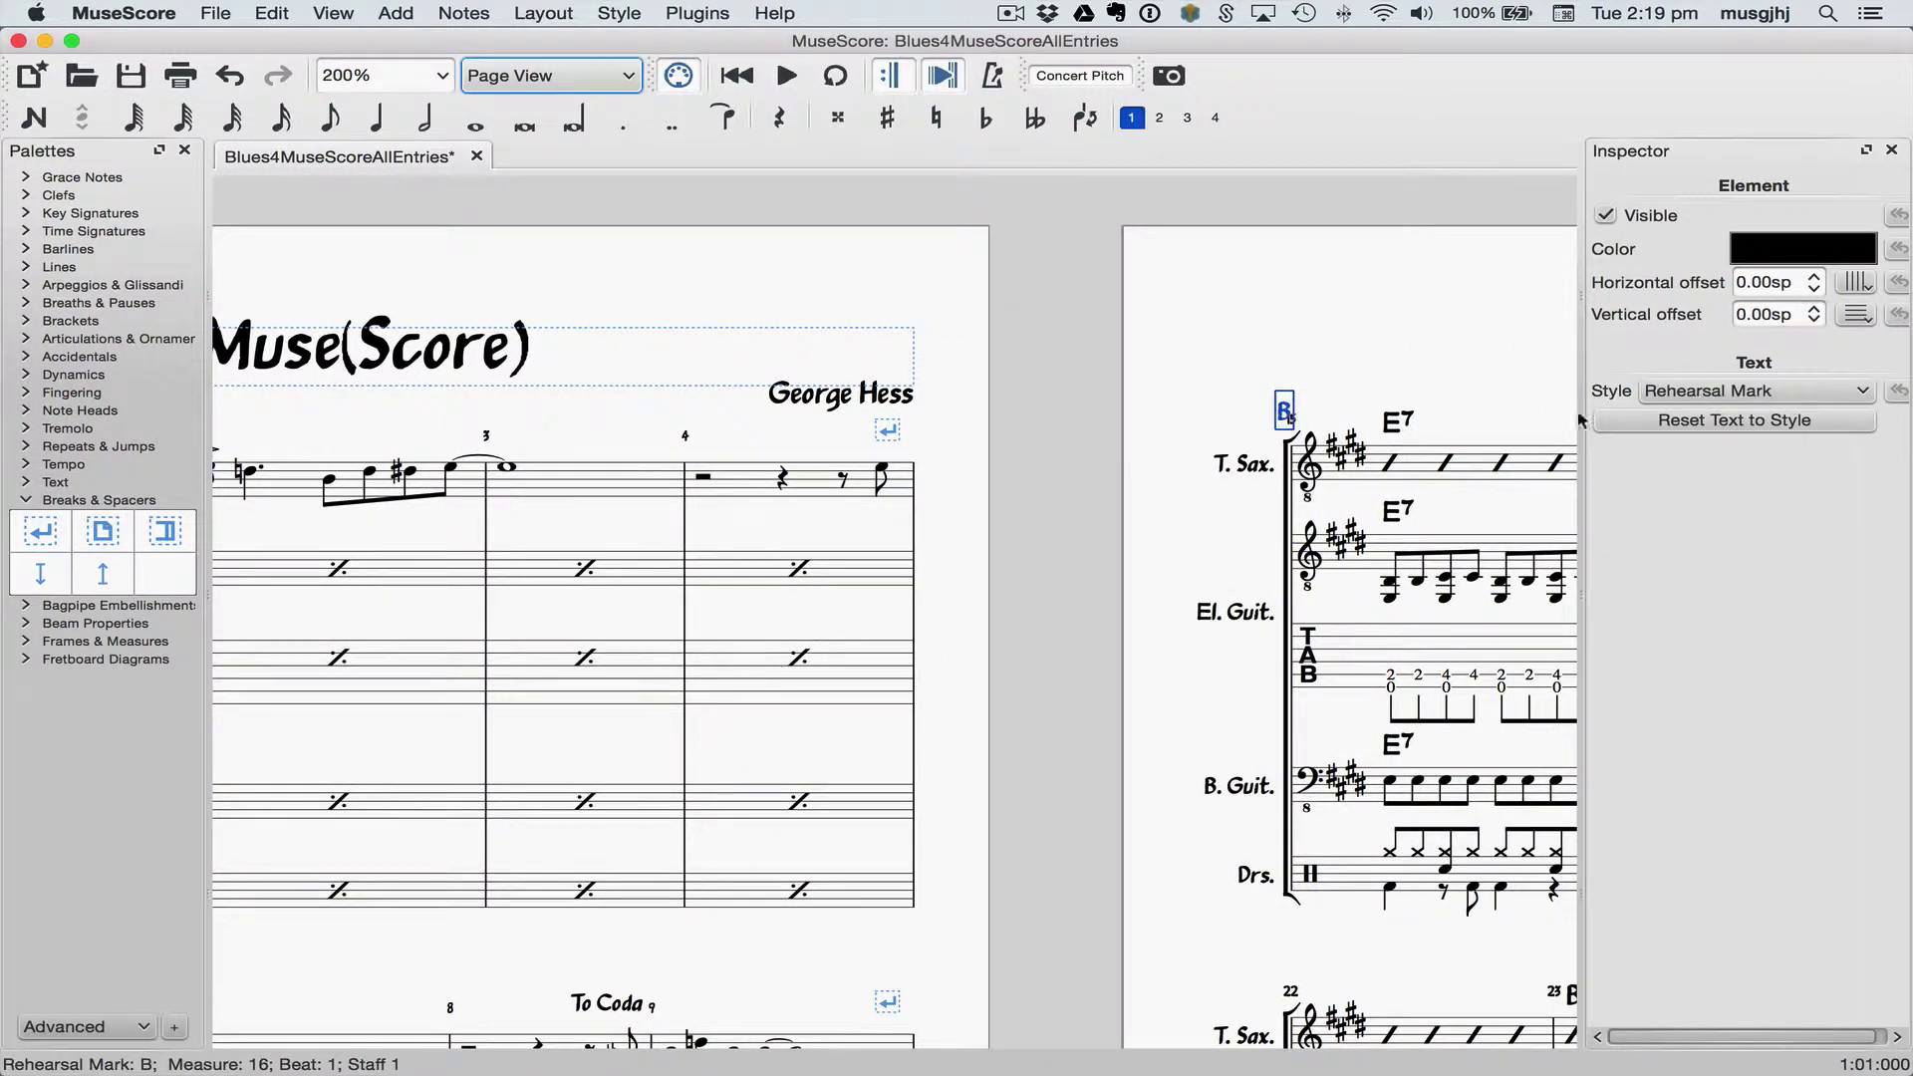
pyautogui.click(1816, 282)
pyautogui.click(1815, 278)
pyautogui.click(1816, 278)
pyautogui.click(1816, 278)
pyautogui.click(1816, 278)
pyautogui.click(1816, 278)
pyautogui.click(1816, 278)
pyautogui.click(1816, 278)
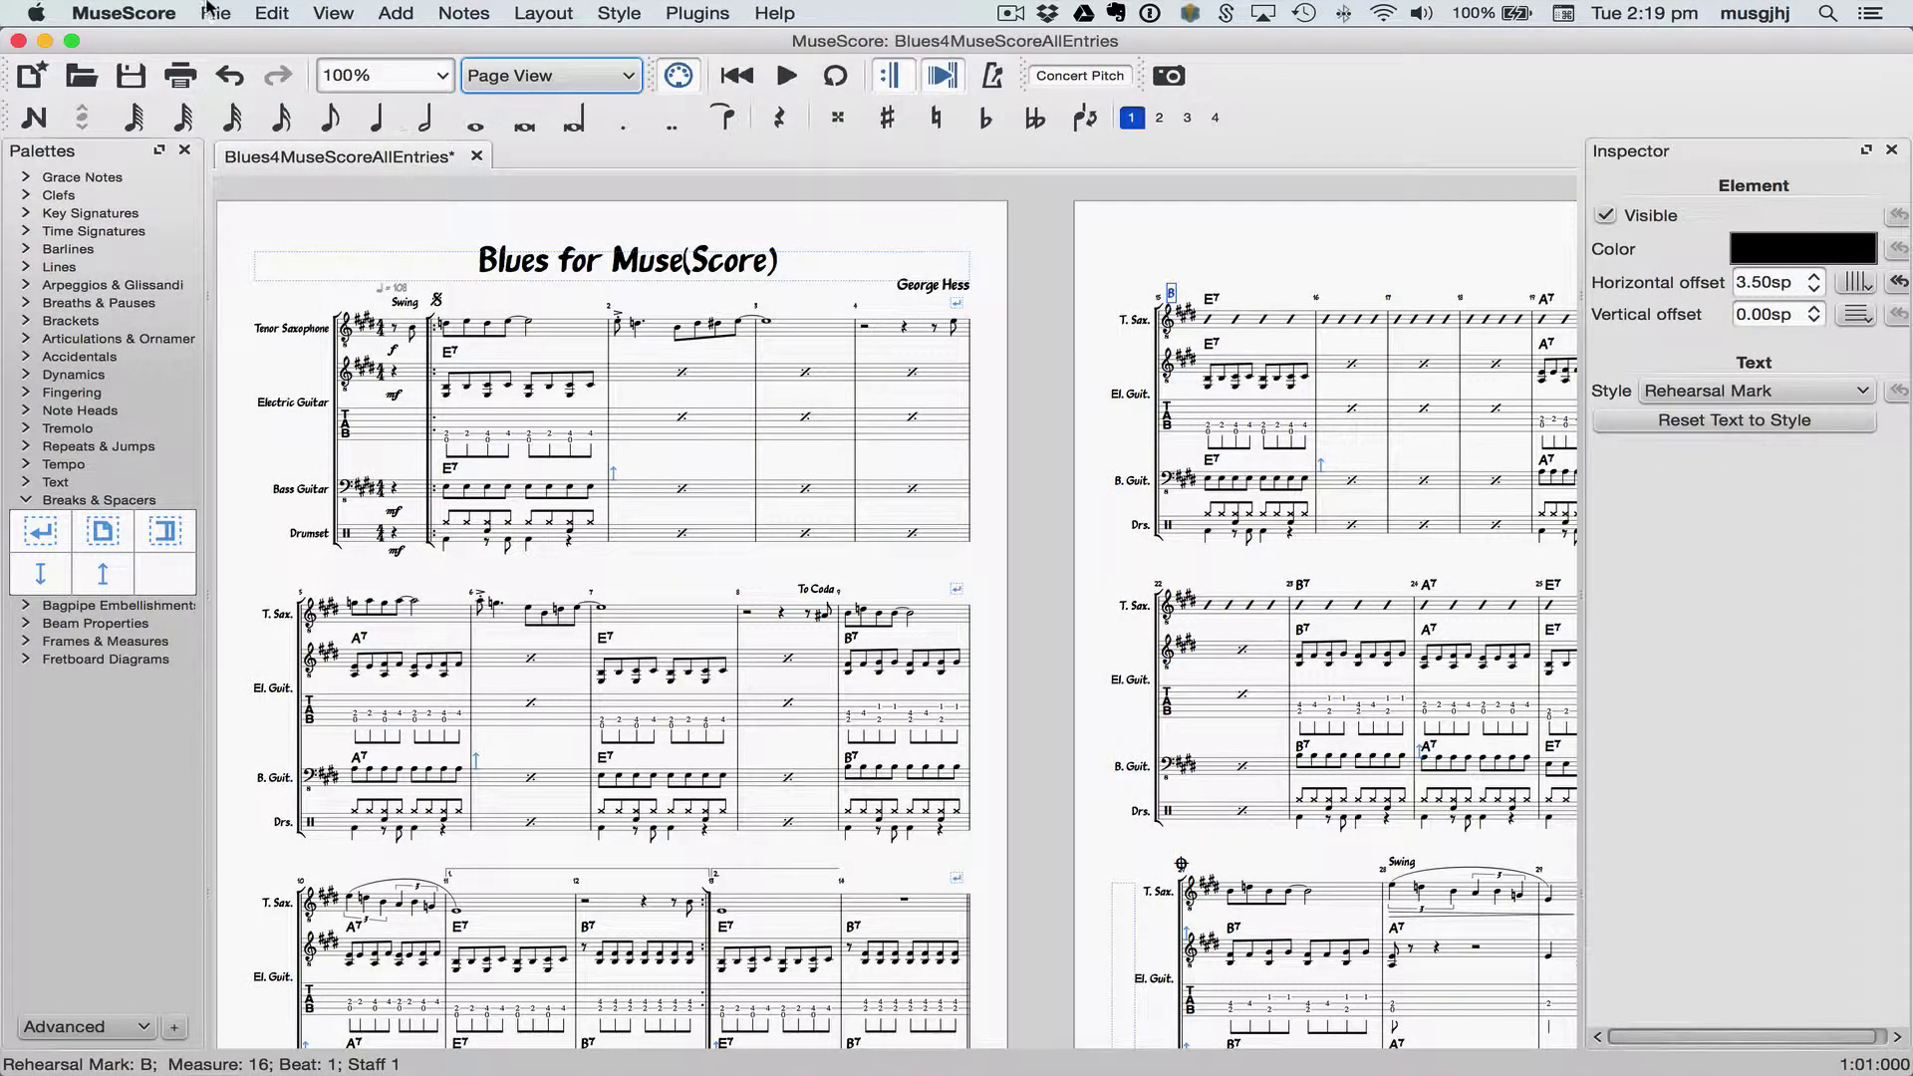
# Generate parts for all four instruments with New All in File > Parts
pyautogui.click(195, 15)
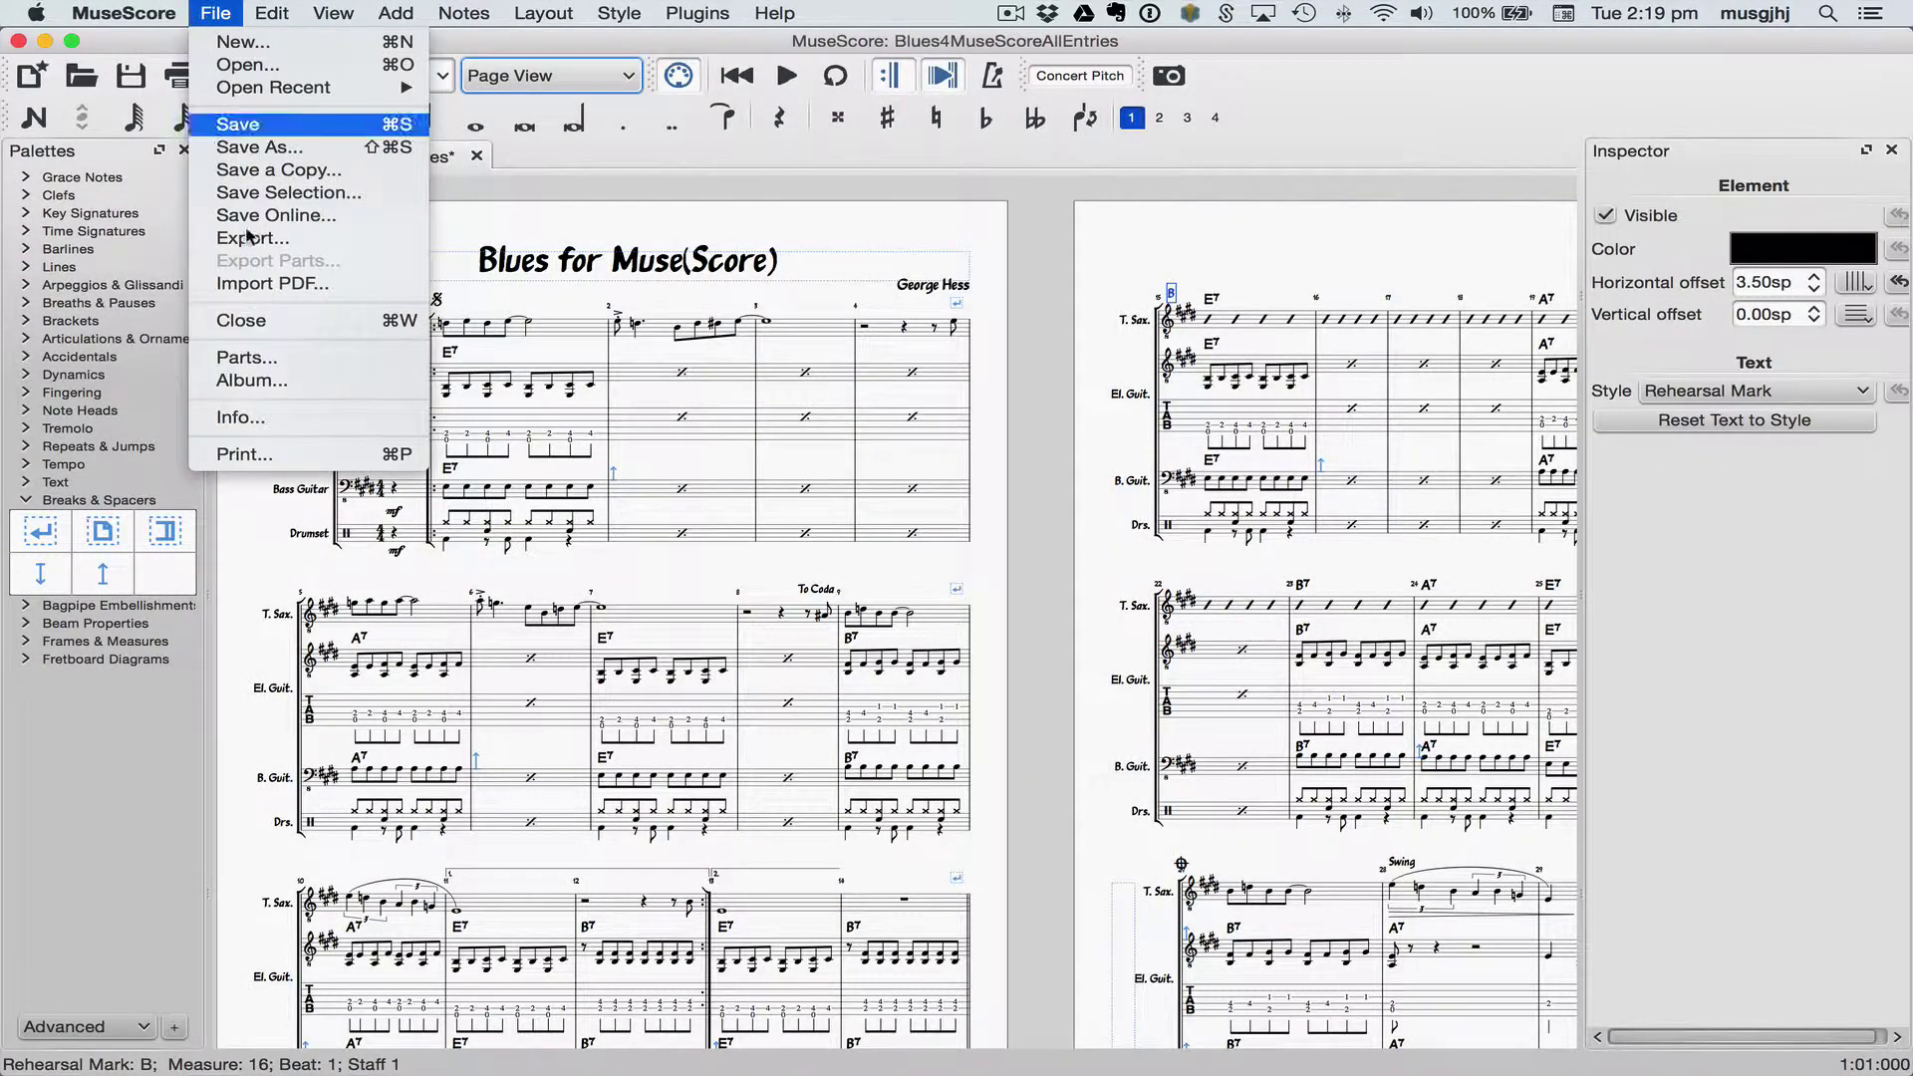
pyautogui.click(263, 373)
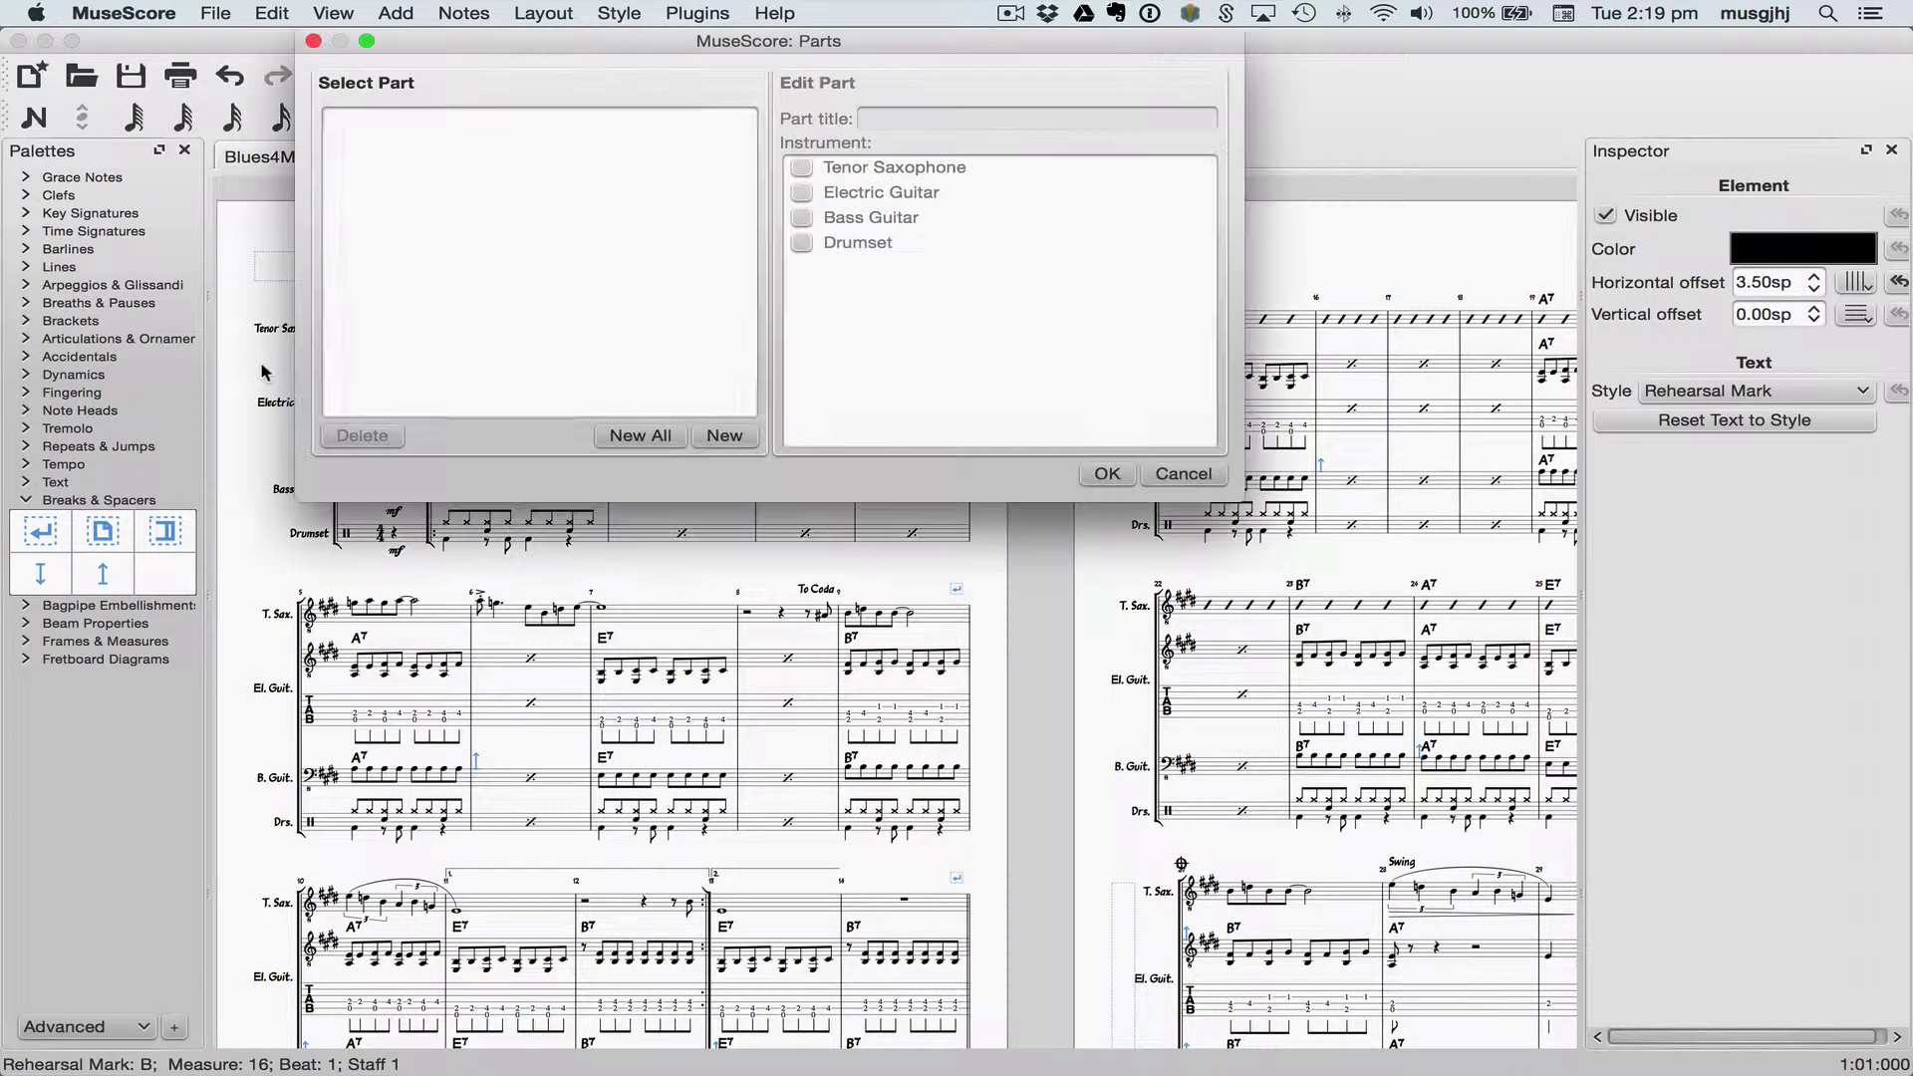
pyautogui.click(624, 439)
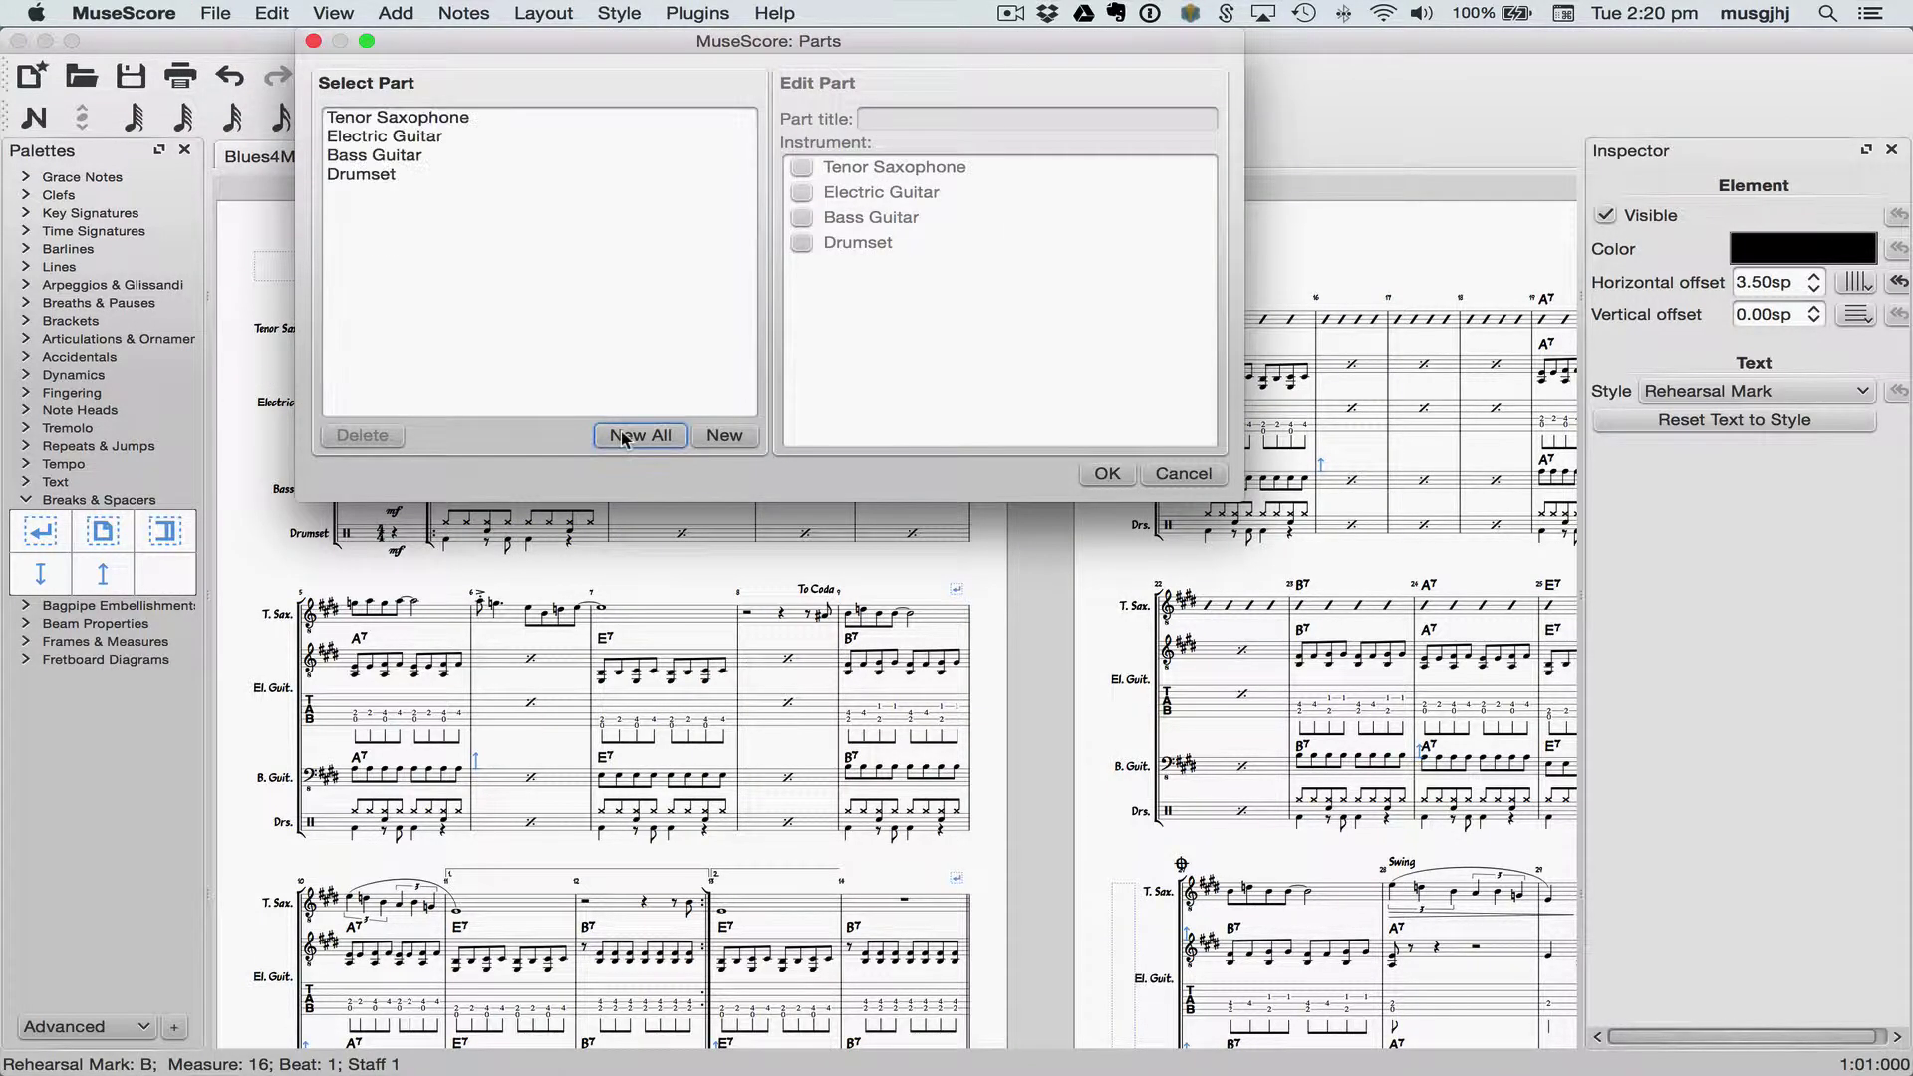
pyautogui.click(1107, 476)
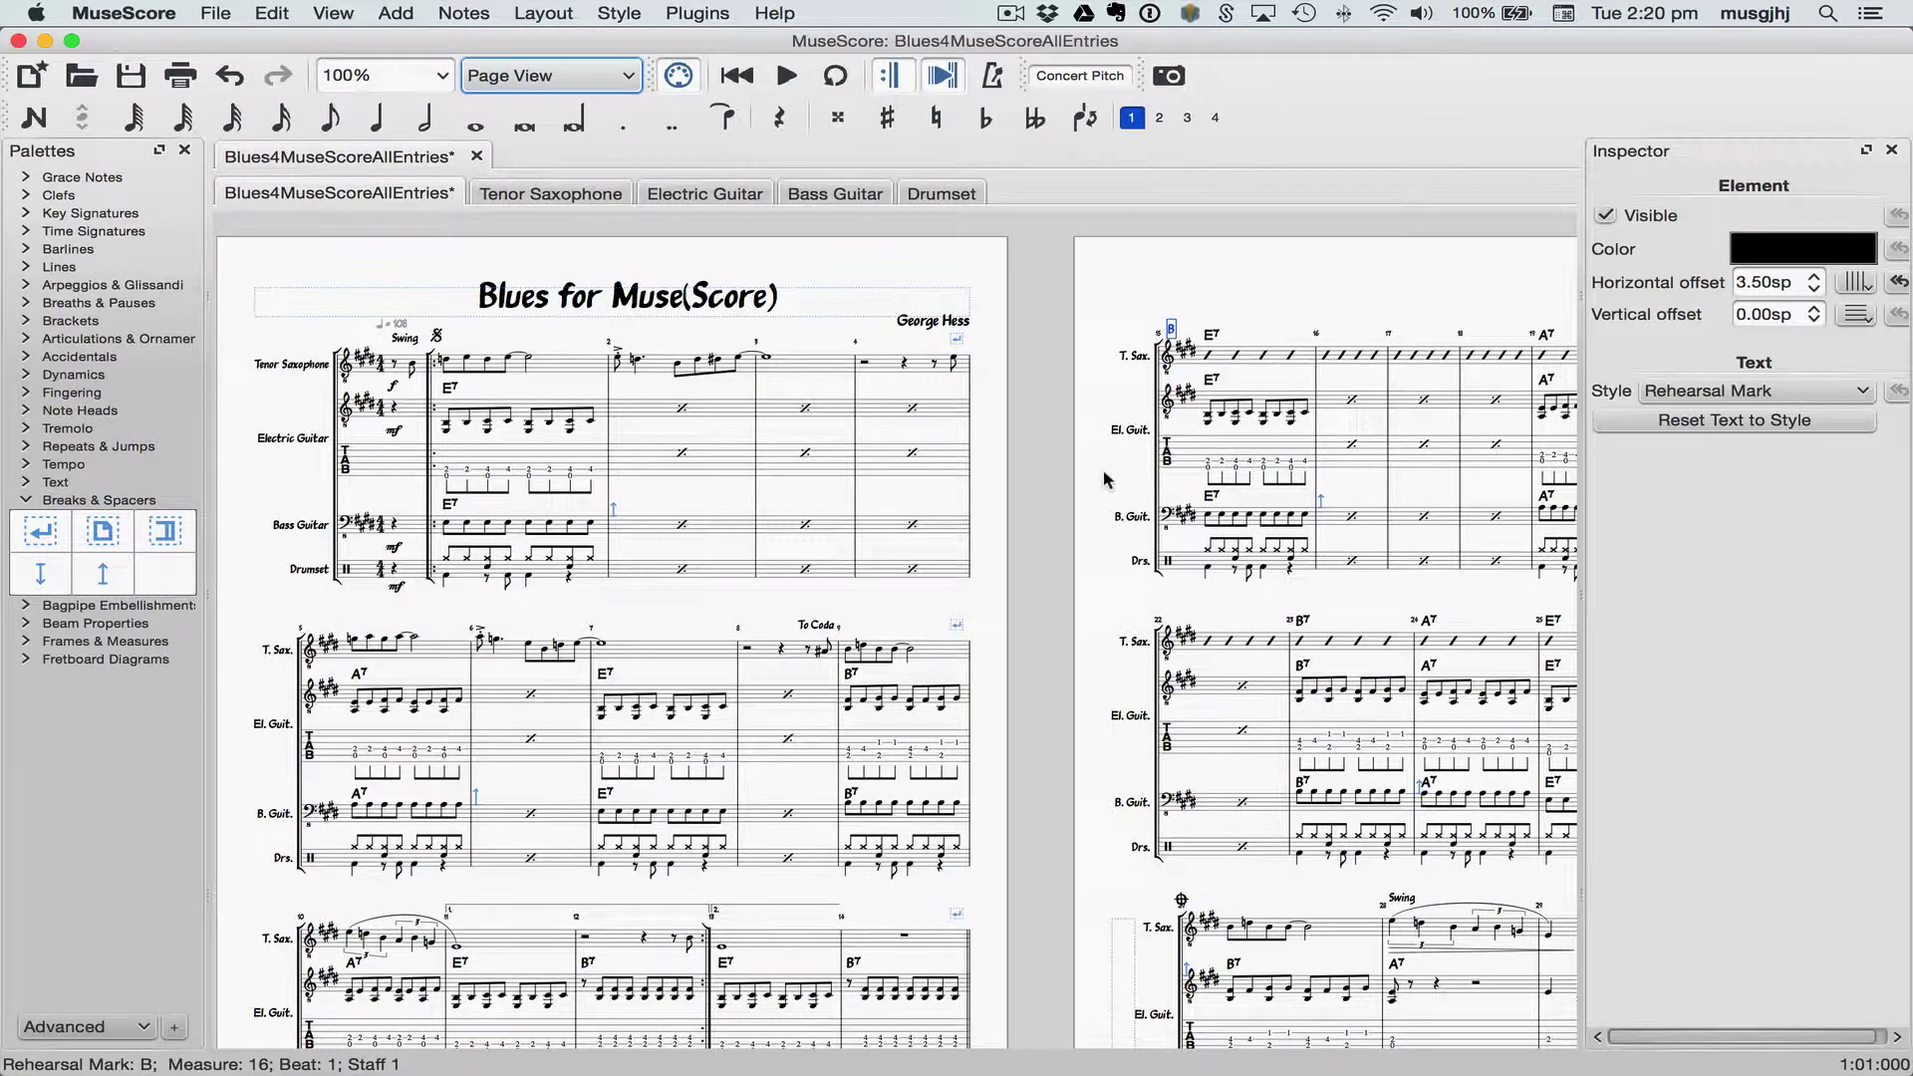
# Switch to the Tenor Saxophone part tab
pyautogui.click(552, 194)
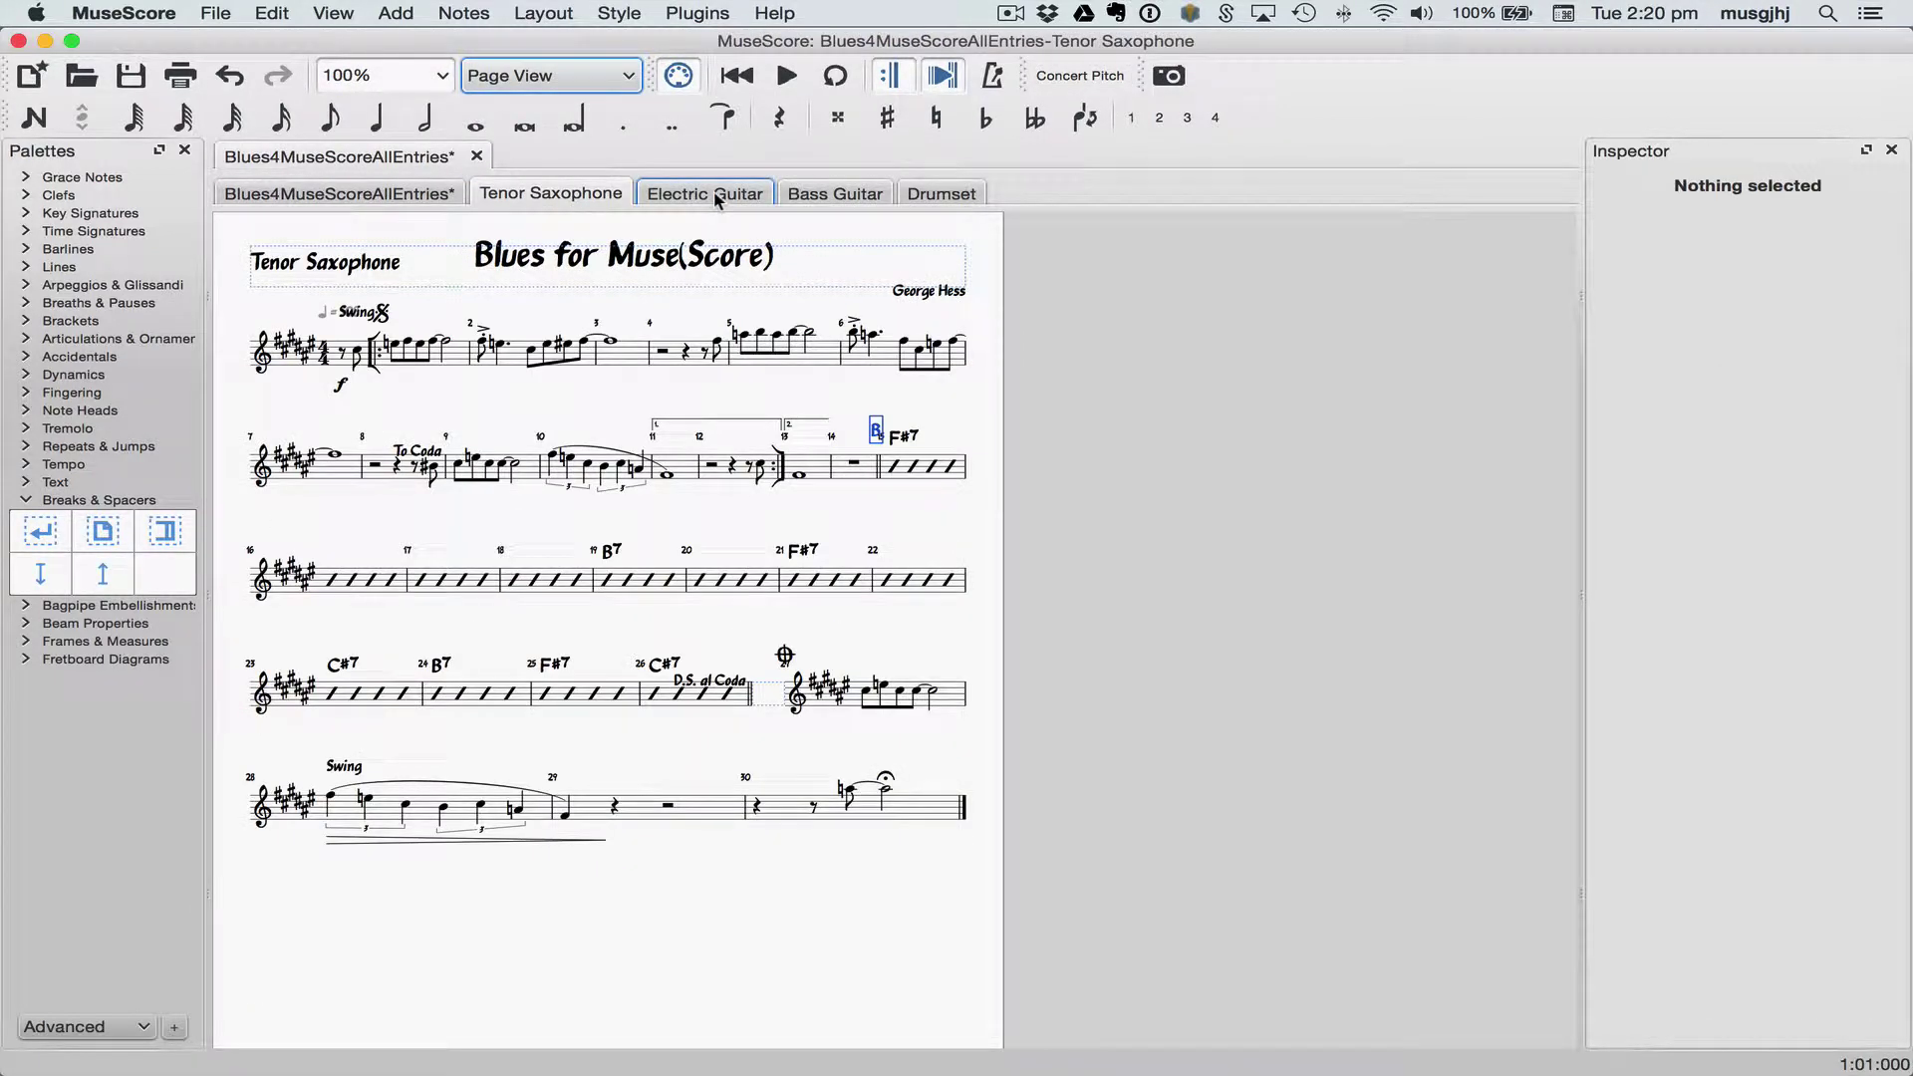